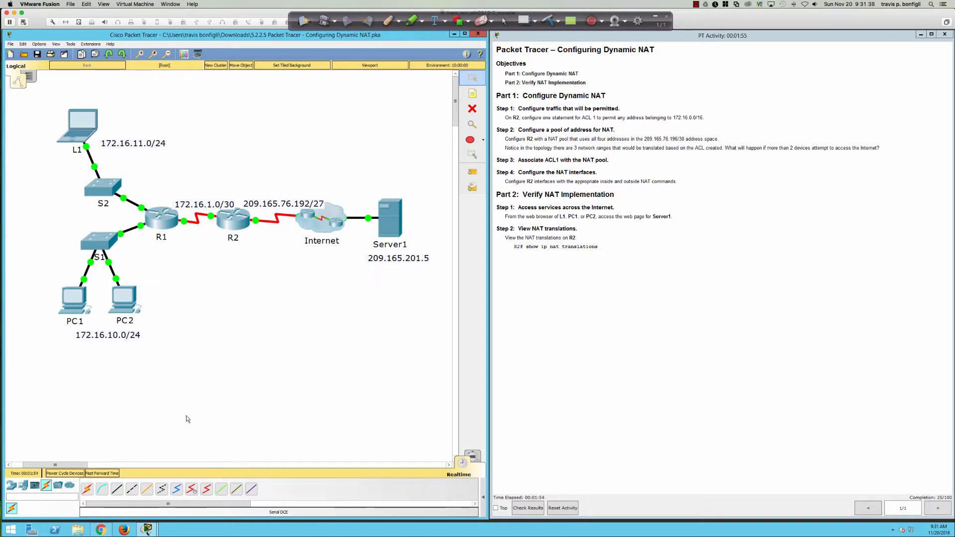
{"action": "left_click", "coordinate": [455, 131]}
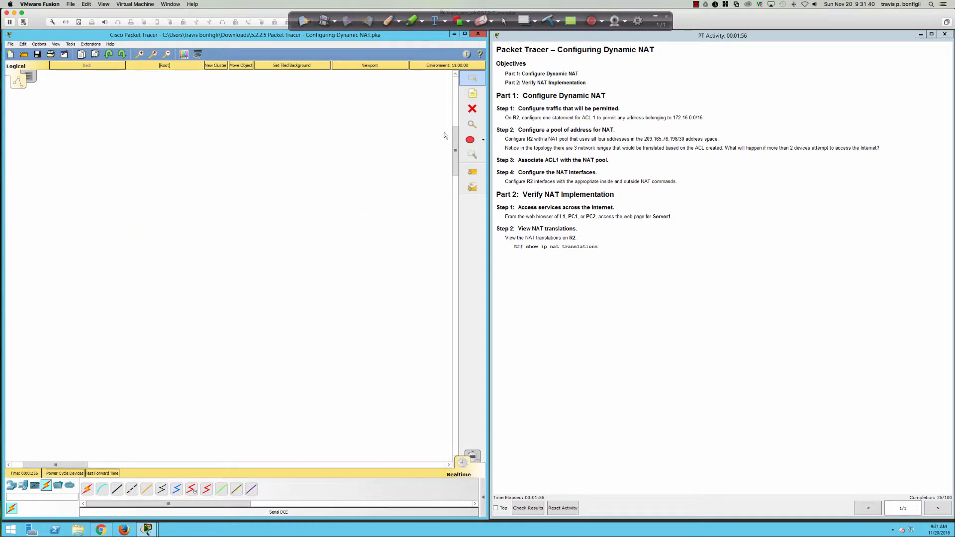
{"action": "left_click_drag", "start_coordinate": [455, 139], "coordinate": [455, 86]}
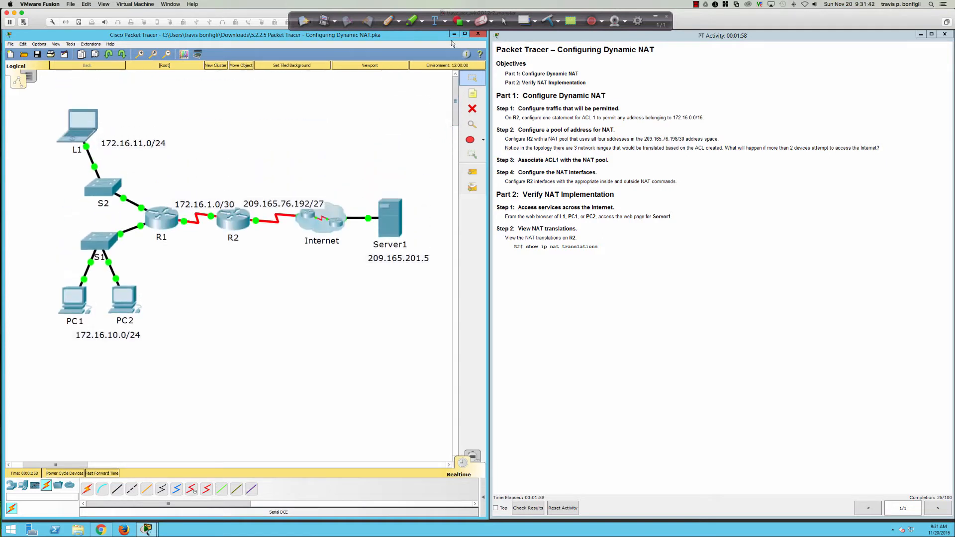
Circle L1, PC1 and PC2 with the annotation pen and bracket the 209.165.76.196/30 address space in the instructions.
{"action": "left_click", "coordinate": [387, 22]}
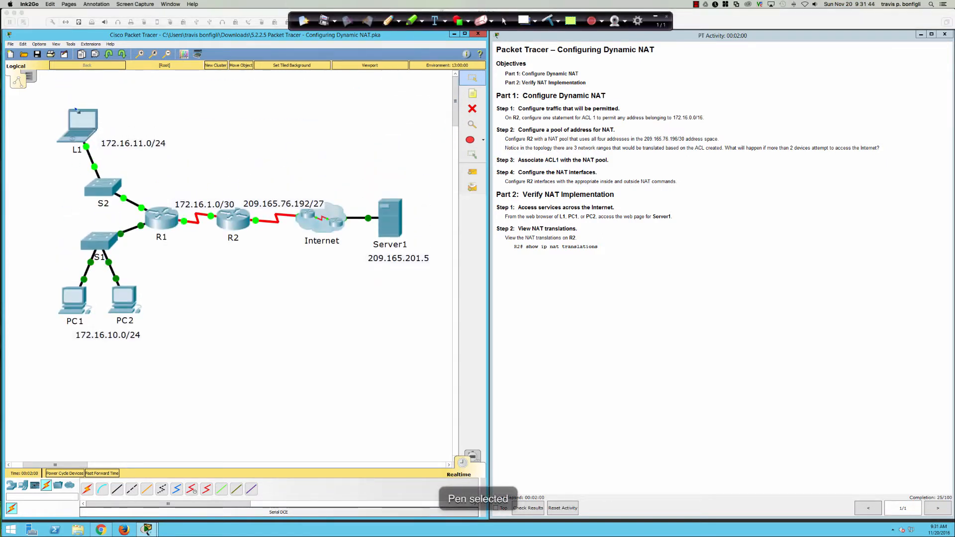
{"action": "mouse_move", "coordinate": [79, 99]}
{"action": "left_mouse_down"}
{"action": "mouse_move", "coordinate": [92, 158]}
{"action": "mouse_move", "coordinate": [62, 92]}
{"action": "left_mouse_up"}
{"action": "mouse_move", "coordinate": [40, 284]}
{"action": "left_mouse_down"}
{"action": "mouse_move", "coordinate": [83, 301]}
{"action": "mouse_move", "coordinate": [163, 302]}
{"action": "mouse_move", "coordinate": [101, 287]}
{"action": "left_mouse_up"}
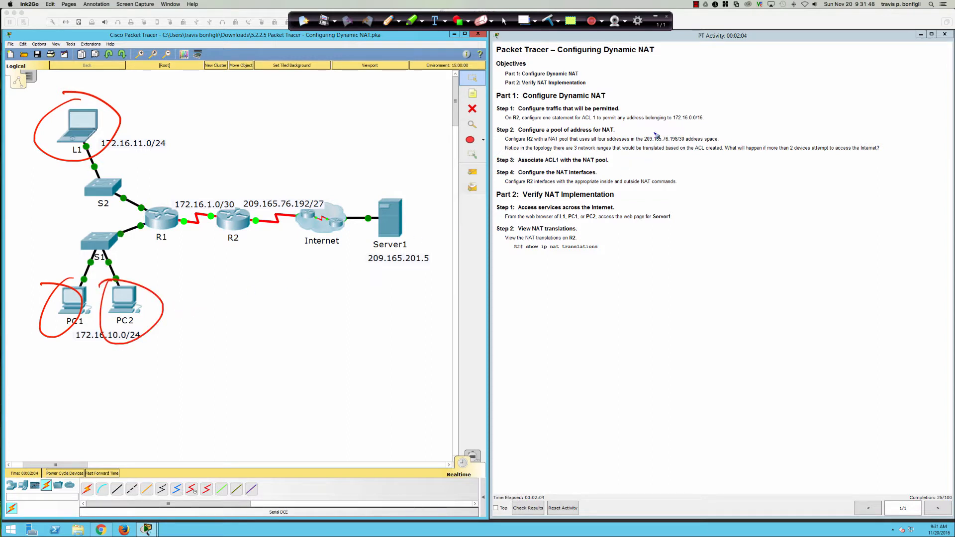
{"action": "mouse_move", "coordinate": [650, 130]}
{"action": "left_mouse_down"}
{"action": "mouse_move", "coordinate": [643, 133]}
{"action": "mouse_move", "coordinate": [651, 145]}
{"action": "left_mouse_up"}
{"action": "mouse_move", "coordinate": [714, 130]}
{"action": "left_mouse_down"}
{"action": "mouse_move", "coordinate": [724, 137]}
{"action": "mouse_move", "coordinate": [716, 143]}
{"action": "left_mouse_up"}
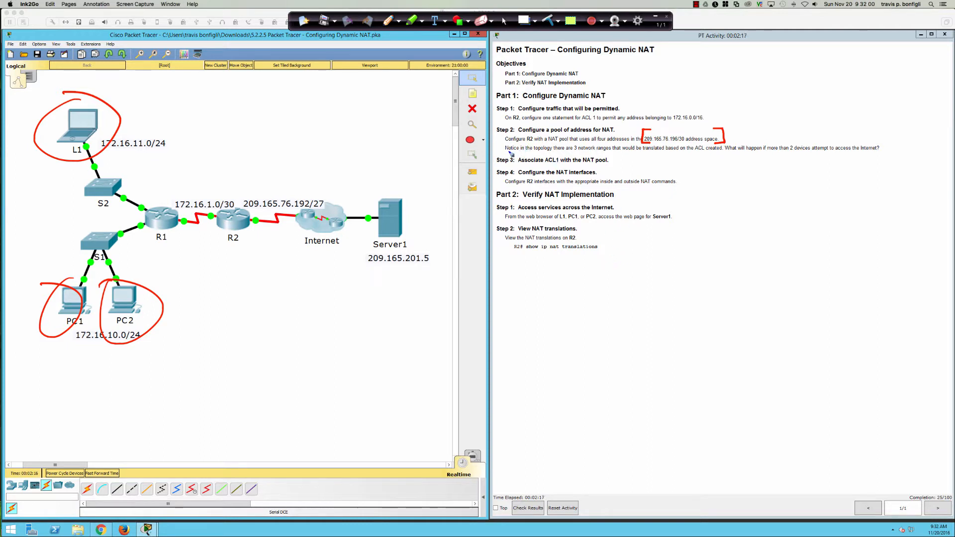
Underline the note about three network ranges, and circle R1 and the 172.16.1.0/30 label with an arrow leading outward.
{"action": "left_click_drag", "start_coordinate": [506, 153], "coordinate": [633, 156]}
{"action": "mouse_move", "coordinate": [210, 190]}
{"action": "left_mouse_down"}
{"action": "mouse_move", "coordinate": [174, 205]}
{"action": "mouse_move", "coordinate": [232, 198]}
{"action": "mouse_move", "coordinate": [199, 190]}
{"action": "left_mouse_up"}
{"action": "mouse_move", "coordinate": [159, 198]}
{"action": "left_mouse_down"}
{"action": "mouse_move", "coordinate": [144, 199]}
{"action": "mouse_move", "coordinate": [280, 175]}
{"action": "mouse_move", "coordinate": [255, 173]}
{"action": "left_mouse_up"}
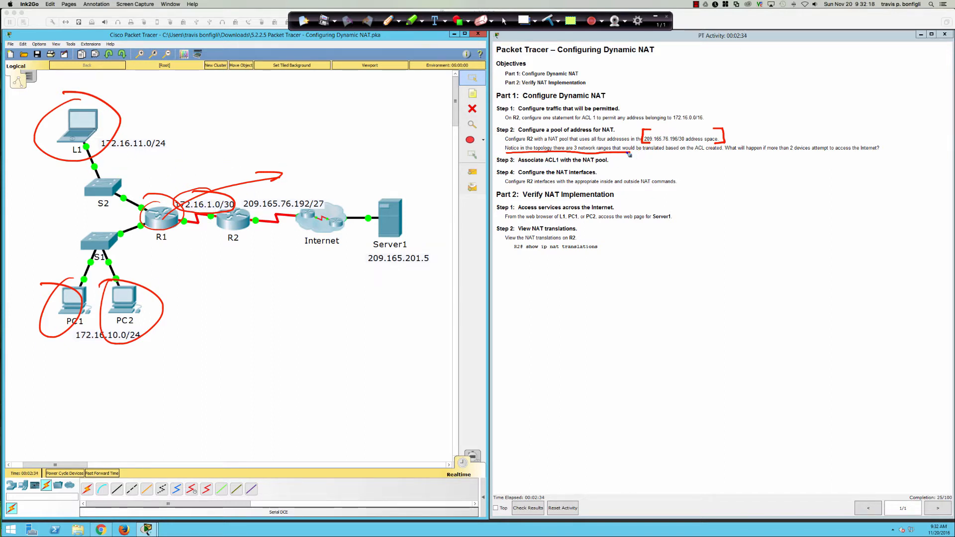
Underline the rest of the Step 2 note and its question, and mark 172.16.0.0/16 and the /30 pool with arrows.
{"action": "left_click_drag", "start_coordinate": [630, 154], "coordinate": [725, 155]}
{"action": "mouse_move", "coordinate": [690, 95]}
{"action": "left_mouse_down"}
{"action": "mouse_move", "coordinate": [690, 117]}
{"action": "mouse_move", "coordinate": [695, 108]}
{"action": "mouse_move", "coordinate": [715, 118]}
{"action": "left_mouse_up"}
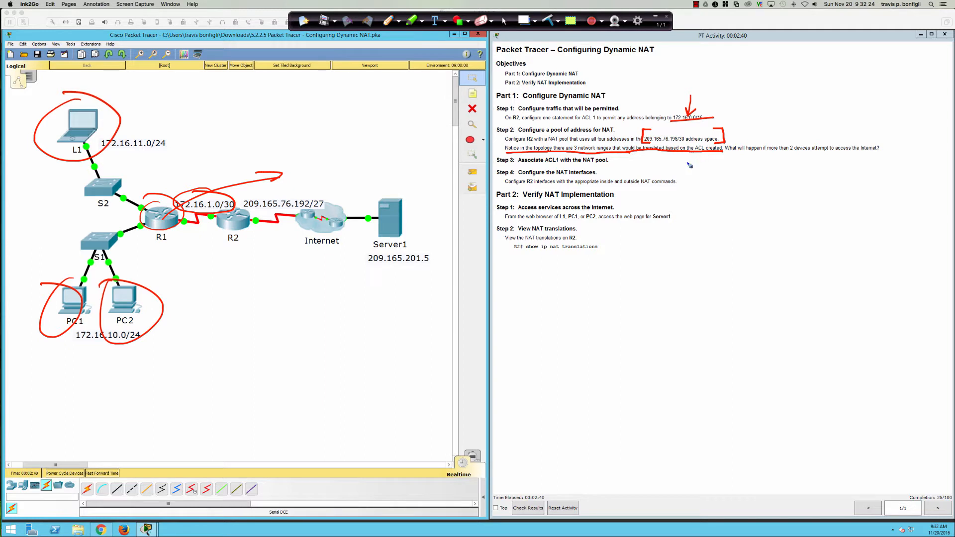
{"action": "left_click_drag", "start_coordinate": [733, 152], "coordinate": [878, 155]}
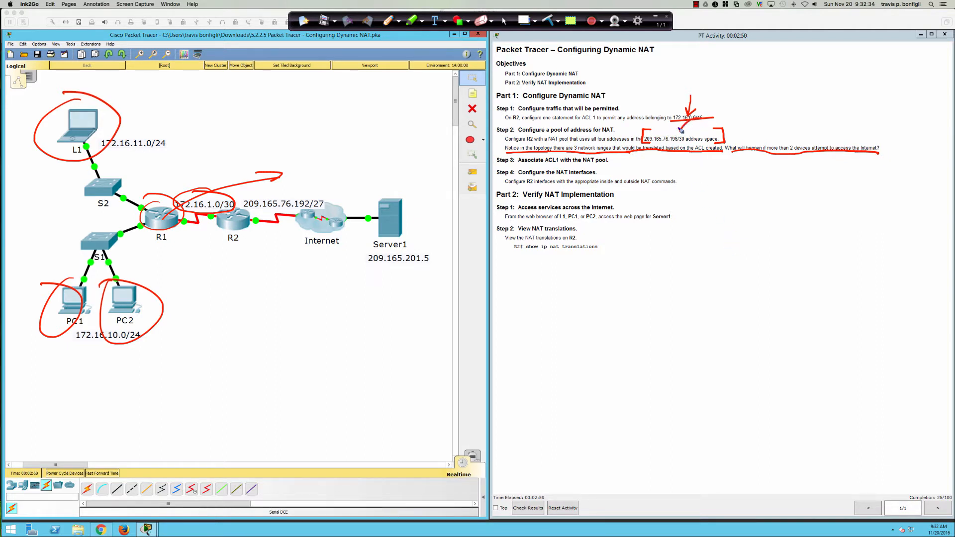
{"action": "left_click_drag", "start_coordinate": [680, 129], "coordinate": [687, 132]}
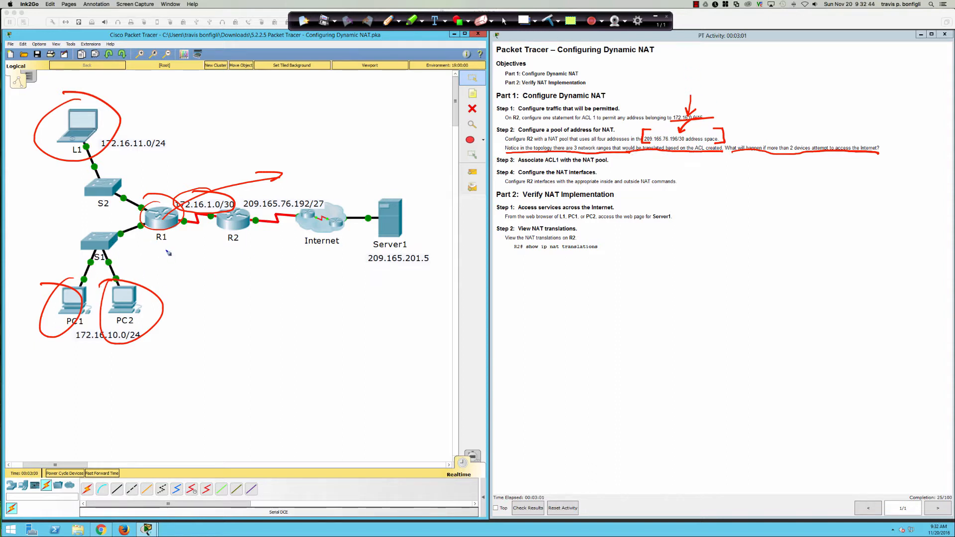
Handwrite "CEO" beside L1, "/30" with an arrow at R2, and "W" below both PC1 and PC2.
{"action": "mouse_move", "coordinate": [157, 103]}
{"action": "left_mouse_down"}
{"action": "mouse_move", "coordinate": [157, 113]}
{"action": "mouse_move", "coordinate": [129, 98]}
{"action": "mouse_move", "coordinate": [138, 86]}
{"action": "mouse_move", "coordinate": [146, 98]}
{"action": "left_mouse_up"}
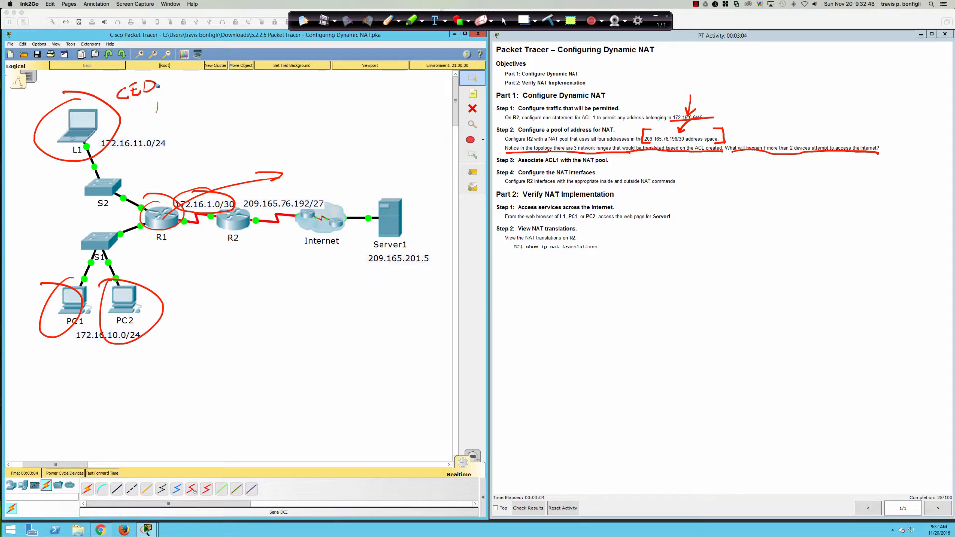
{"action": "mouse_move", "coordinate": [227, 253]}
{"action": "left_mouse_down"}
{"action": "mouse_move", "coordinate": [219, 270]}
{"action": "mouse_move", "coordinate": [248, 261]}
{"action": "mouse_move", "coordinate": [254, 229]}
{"action": "left_mouse_up"}
{"action": "left_click_drag", "start_coordinate": [248, 231], "coordinate": [255, 237]}
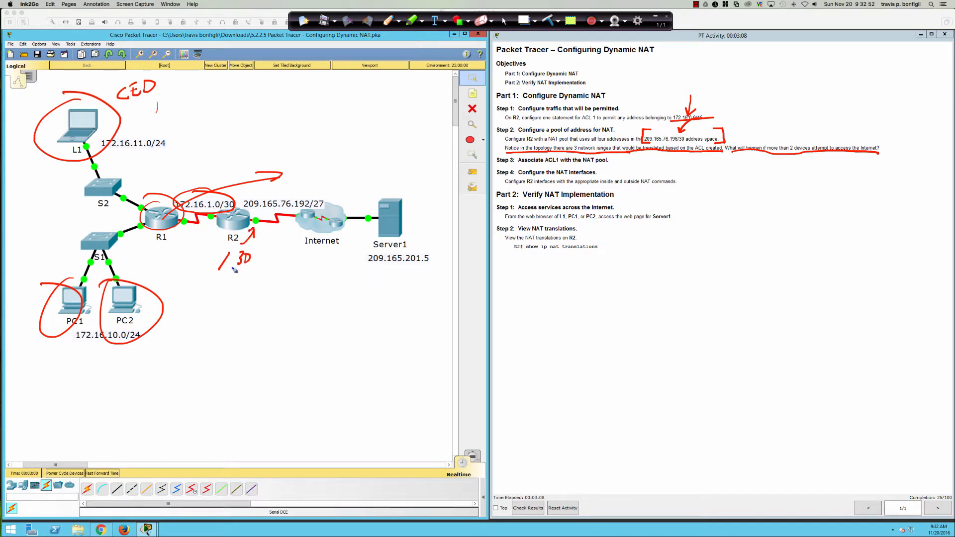
{"action": "mouse_move", "coordinate": [40, 352]}
{"action": "left_mouse_down"}
{"action": "mouse_move", "coordinate": [49, 367]}
{"action": "mouse_move", "coordinate": [60, 351]}
{"action": "left_mouse_up"}
{"action": "mouse_move", "coordinate": [124, 353]}
{"action": "left_mouse_down"}
{"action": "mouse_move", "coordinate": [125, 368]}
{"action": "mouse_move", "coordinate": [147, 346]}
{"action": "left_mouse_up"}
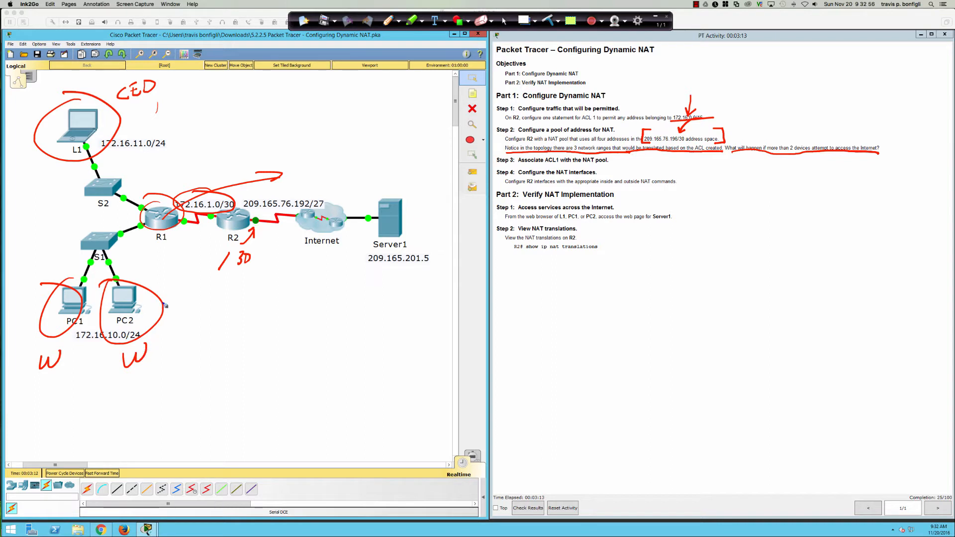
Draw traffic arrows from PC2 and PC1 out past R2, and circle the CEO note and the PC labels.
{"action": "mouse_move", "coordinate": [127, 296]}
{"action": "left_mouse_down"}
{"action": "mouse_move", "coordinate": [120, 259]}
{"action": "mouse_move", "coordinate": [258, 231]}
{"action": "mouse_move", "coordinate": [224, 222]}
{"action": "left_mouse_up"}
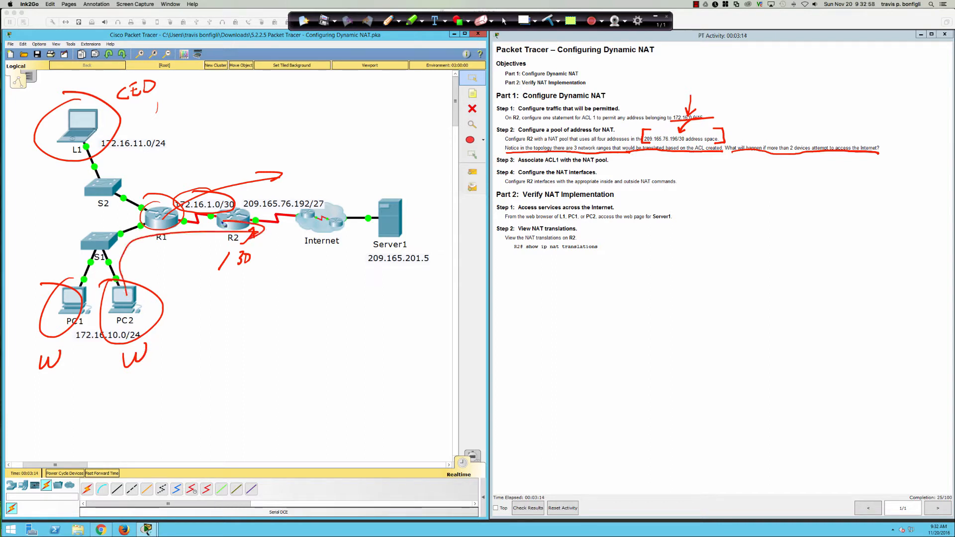
{"action": "mouse_move", "coordinate": [75, 293]}
{"action": "left_mouse_down"}
{"action": "mouse_move", "coordinate": [84, 282]}
{"action": "mouse_move", "coordinate": [281, 253]}
{"action": "mouse_move", "coordinate": [266, 259]}
{"action": "left_mouse_up"}
{"action": "left_click_drag", "start_coordinate": [267, 246], "coordinate": [282, 252]}
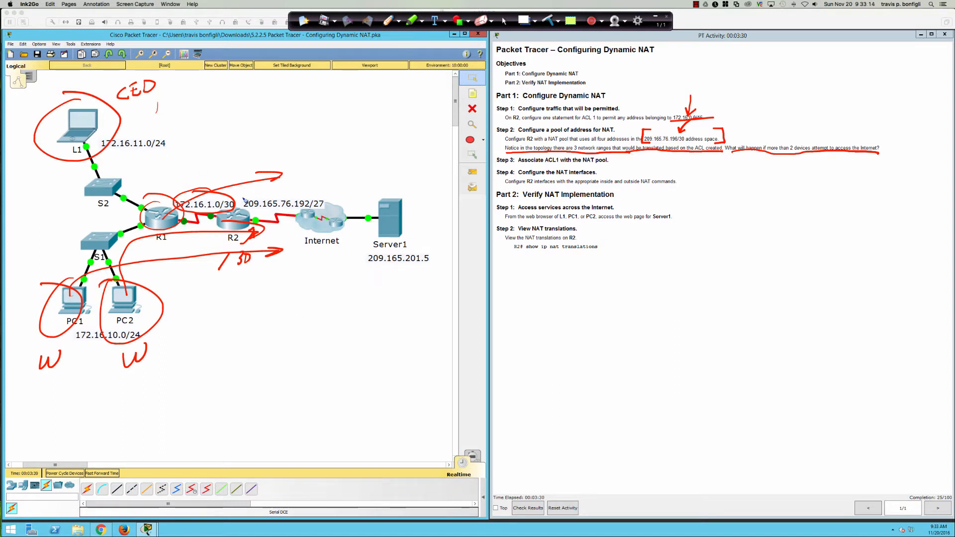
{"action": "mouse_move", "coordinate": [150, 69]}
{"action": "left_mouse_down"}
{"action": "mouse_move", "coordinate": [194, 109]}
{"action": "mouse_move", "coordinate": [110, 136]}
{"action": "left_mouse_up"}
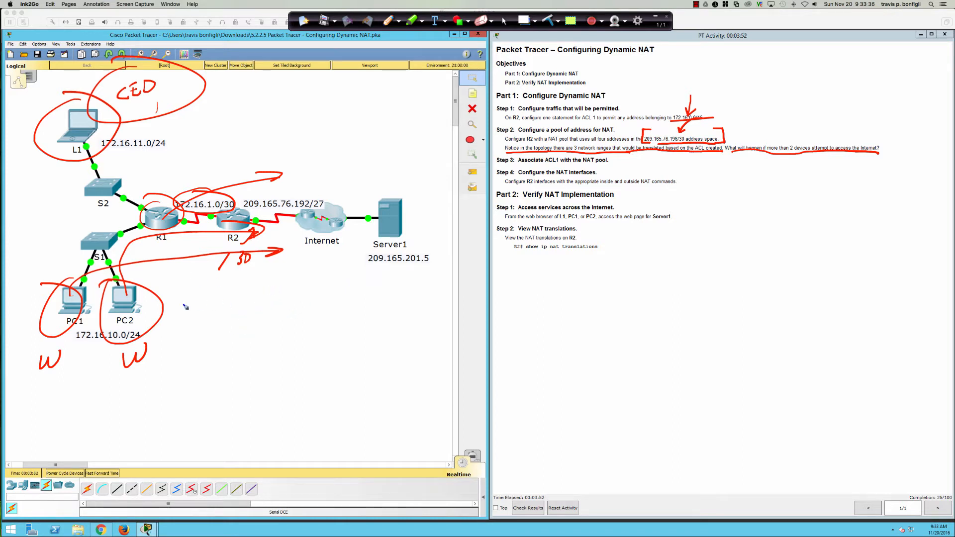
{"action": "left_click_drag", "start_coordinate": [73, 314], "coordinate": [76, 312]}
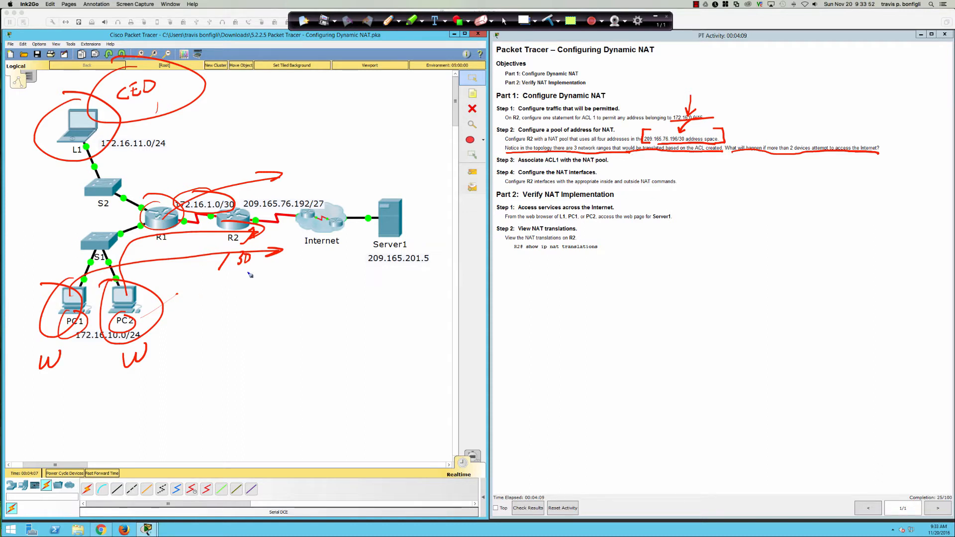
Clear all pen annotations and return control to the Packet Tracer workspace.
{"action": "left_click", "coordinate": [549, 20]}
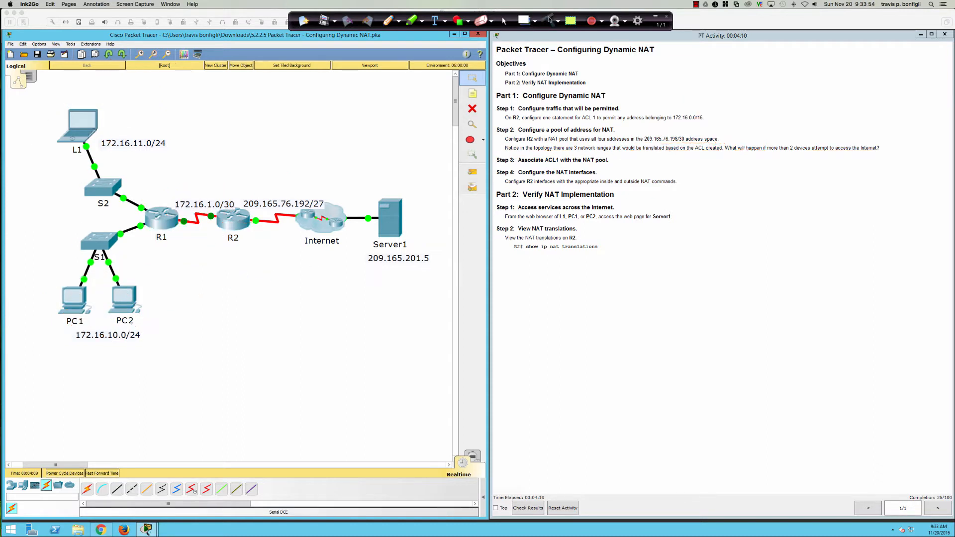
{"action": "left_click", "coordinate": [504, 21]}
{"action": "left_click", "coordinate": [548, 21]}
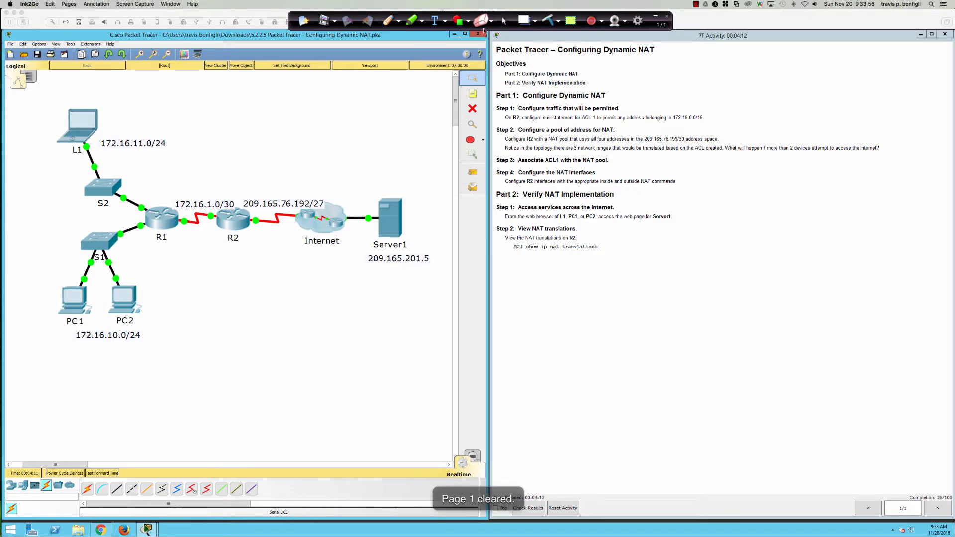
{"action": "left_click", "coordinate": [363, 123]}
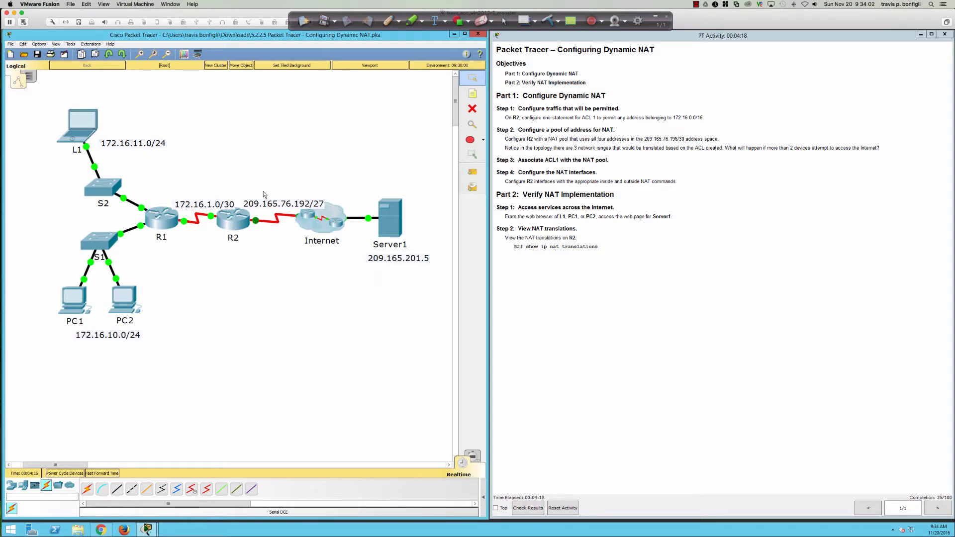
Open router R2's command line in a widened window placed below the topology, and bring up its user prompt.
{"action": "left_click", "coordinate": [238, 218]}
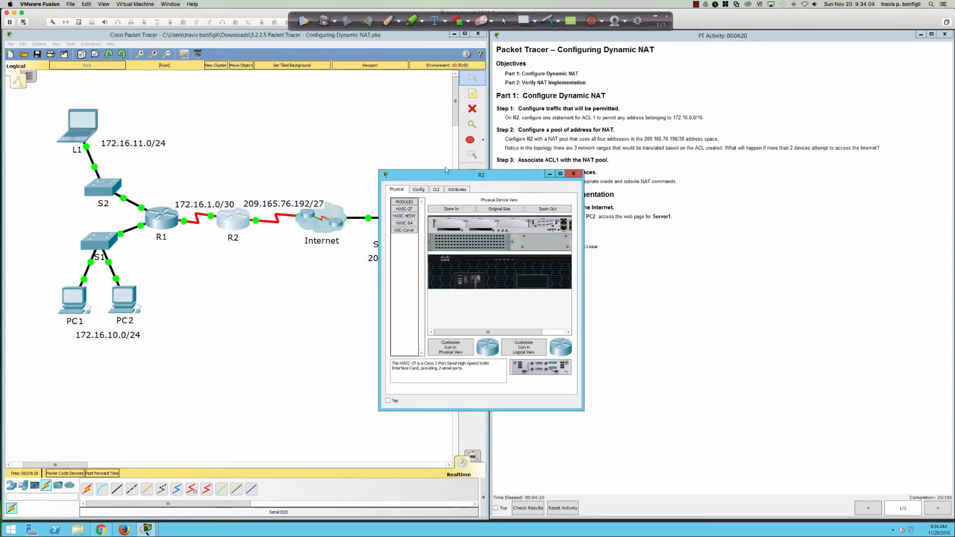
{"action": "left_click_drag", "start_coordinate": [432, 175], "coordinate": [213, 278]}
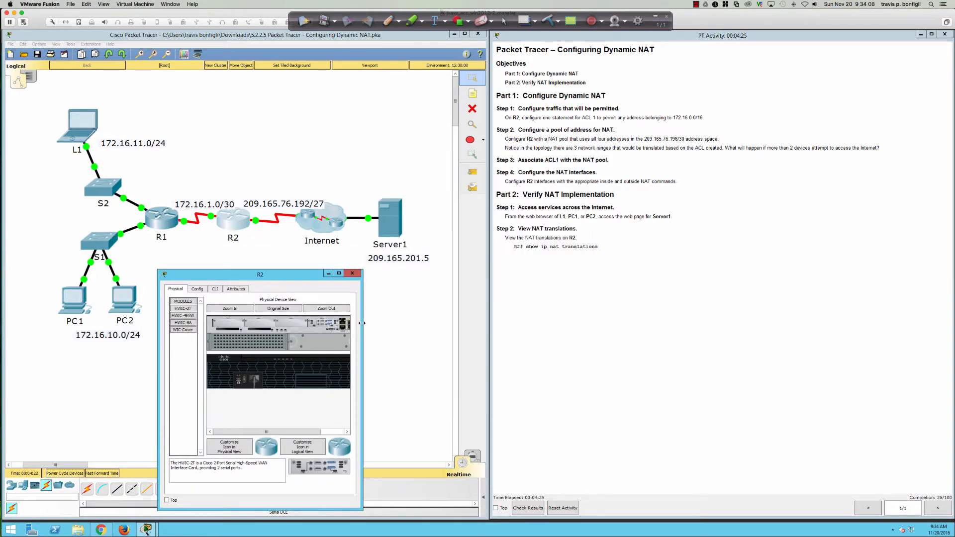
{"action": "left_click_drag", "start_coordinate": [362, 323], "coordinate": [517, 323]}
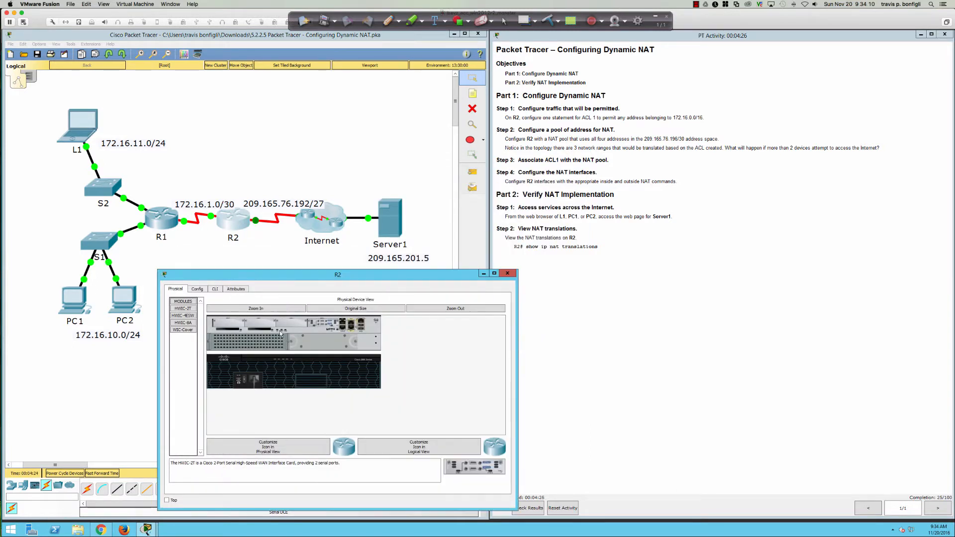
{"action": "left_click", "coordinate": [215, 290]}
{"action": "key", "text": "Return"}
{"action": "key", "text": "Return"}
{"action": "key", "text": "Return"}
{"action": "key", "text": "Return"}
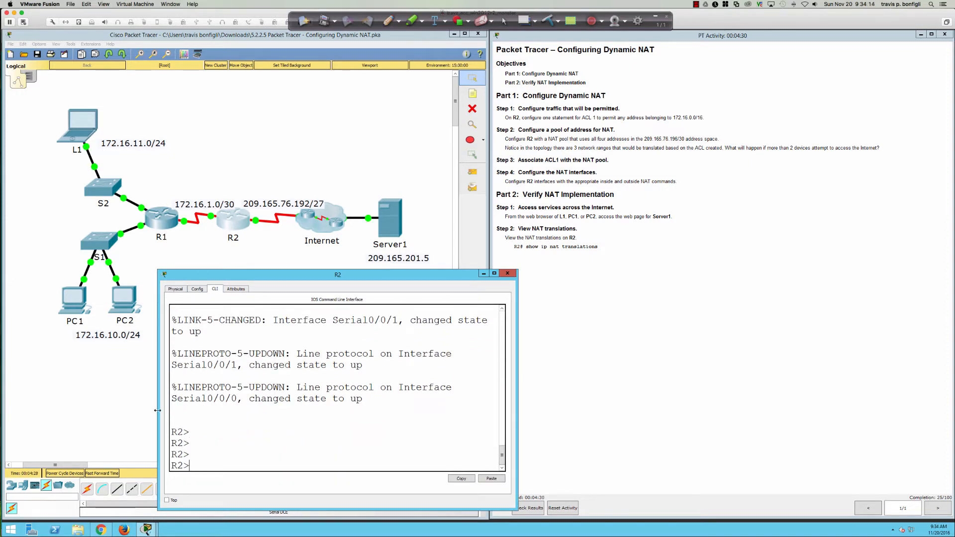
{"action": "left_click_drag", "start_coordinate": [158, 410], "coordinate": [39, 407]}
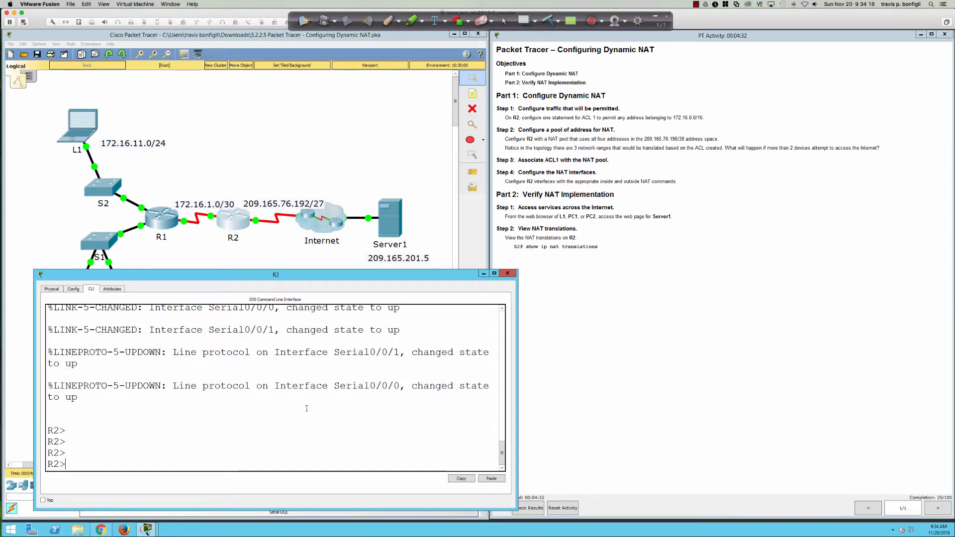
Enter privileged mode and then global configuration mode on R2 with en and conf t.
{"action": "type", "text": "en"}
{"action": "key", "text": "Return"}
{"action": "type", "text": "conf t"}
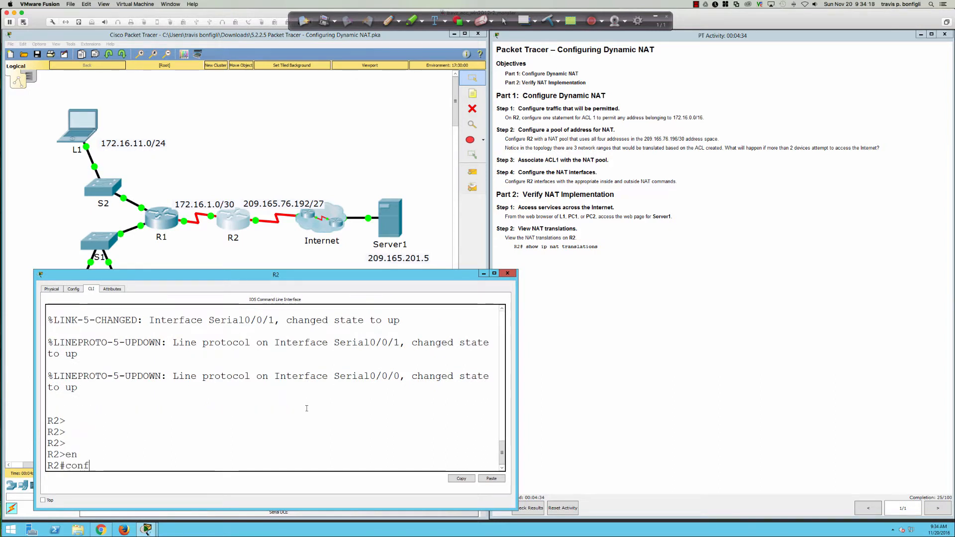
{"action": "key", "text": "Return"}
{"action": "key", "text": "Return"}
{"action": "key", "text": "Return"}
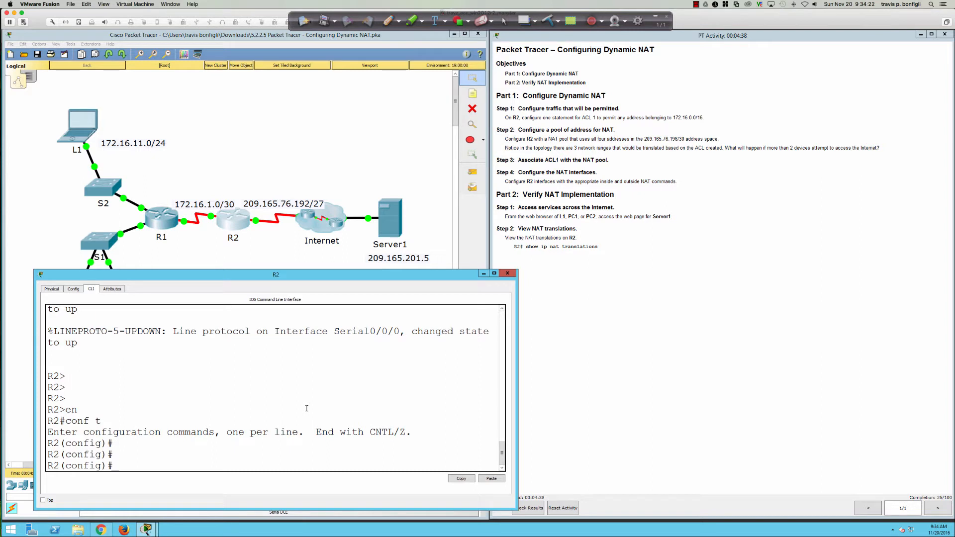
Create standard ACL 1 on R2 with access-list 1 permit 172.16.0.0 0.0.255.255.
{"action": "type", "text": "ac"}
{"action": "key", "text": "Tab"}
{"action": "type", "text": "1"}
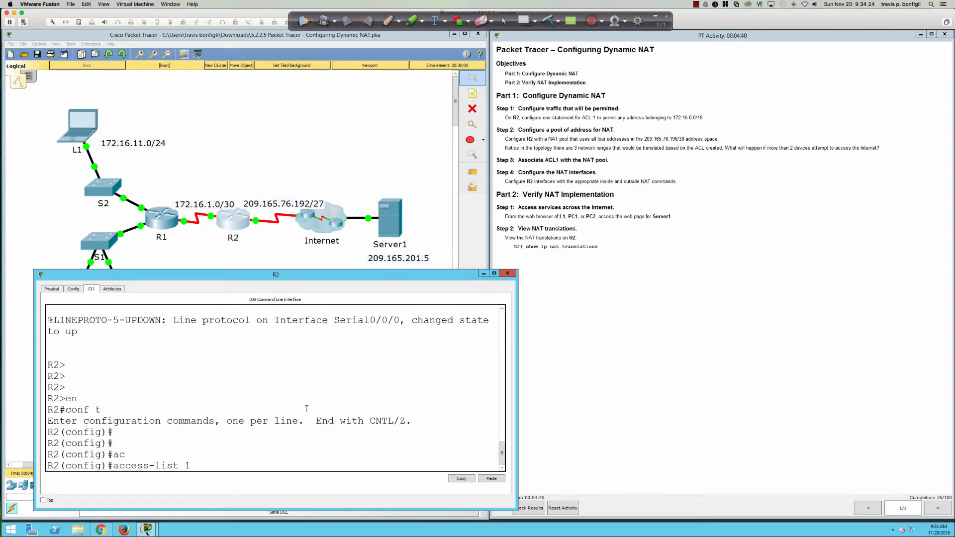
{"action": "type", "text": " permit 172.16.0.0 0.0.255.255"}
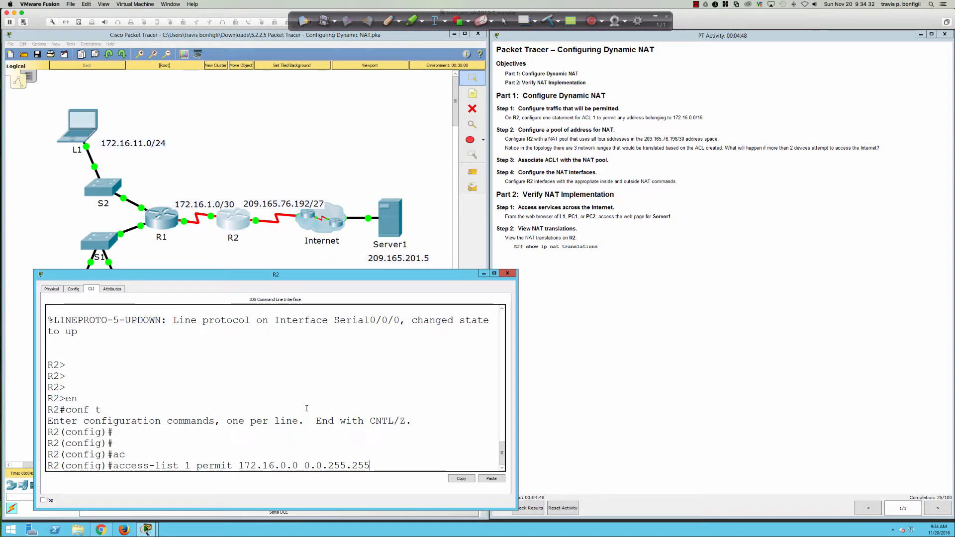
{"action": "key", "text": "Return"}
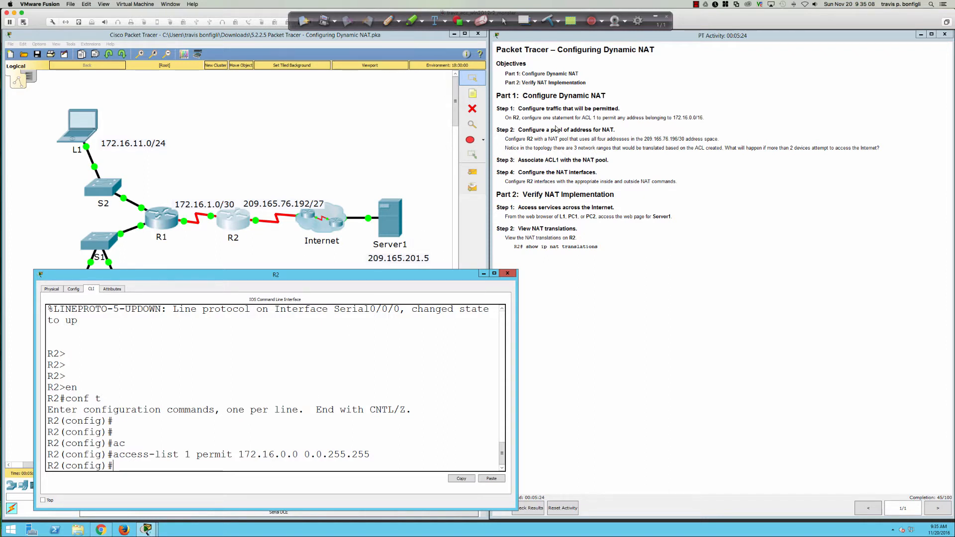
Start an ip nat pool command on R2 with pool name NAT and start address 209.165.76.196, consulting the inline help for each argument.
{"action": "left_click_drag", "start_coordinate": [518, 130], "coordinate": [628, 132]}
{"action": "left_click", "coordinate": [275, 380]}
{"action": "key", "text": "Return"}
{"action": "key", "text": "Return"}
{"action": "type", "text": "ip "}
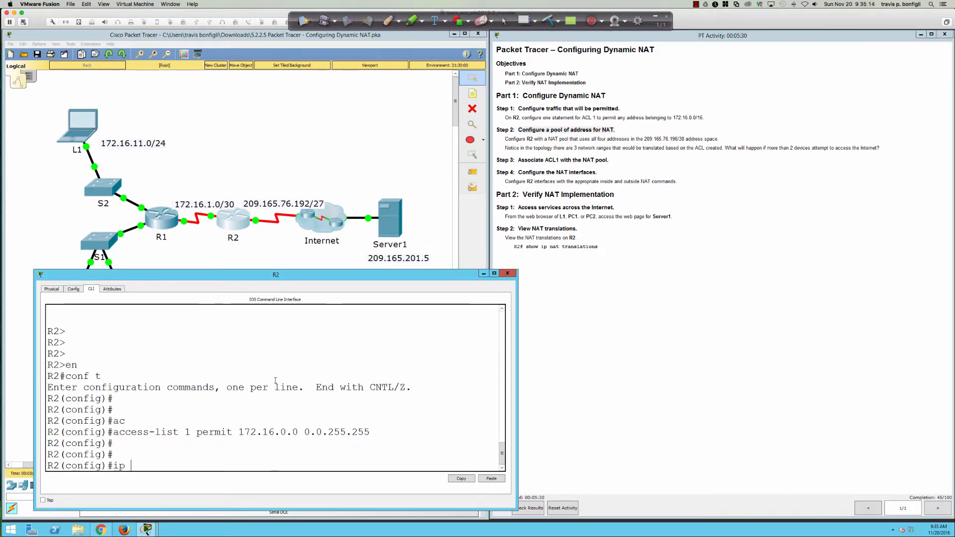
{"action": "type", "text": "nat poo"}
{"action": "key", "text": "Tab"}
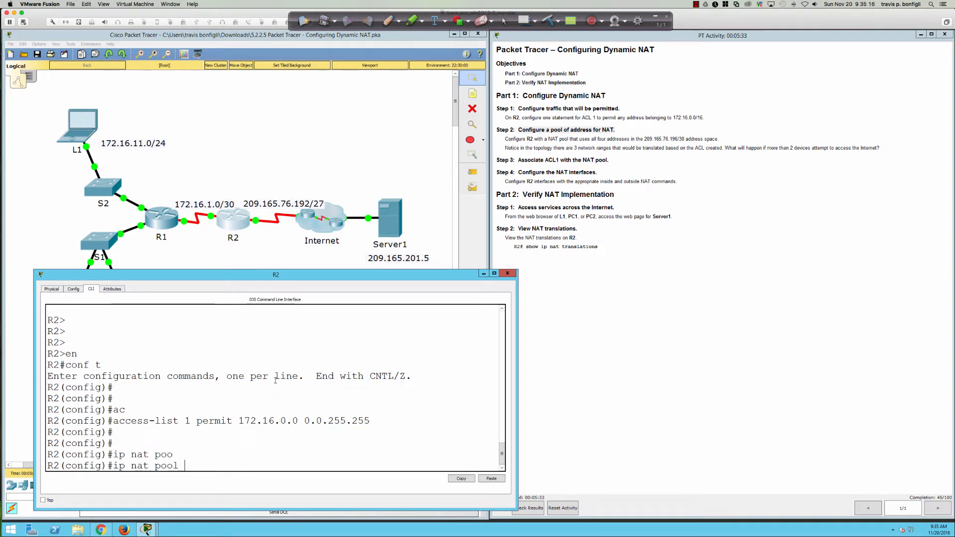
{"action": "type", "text": "?"}
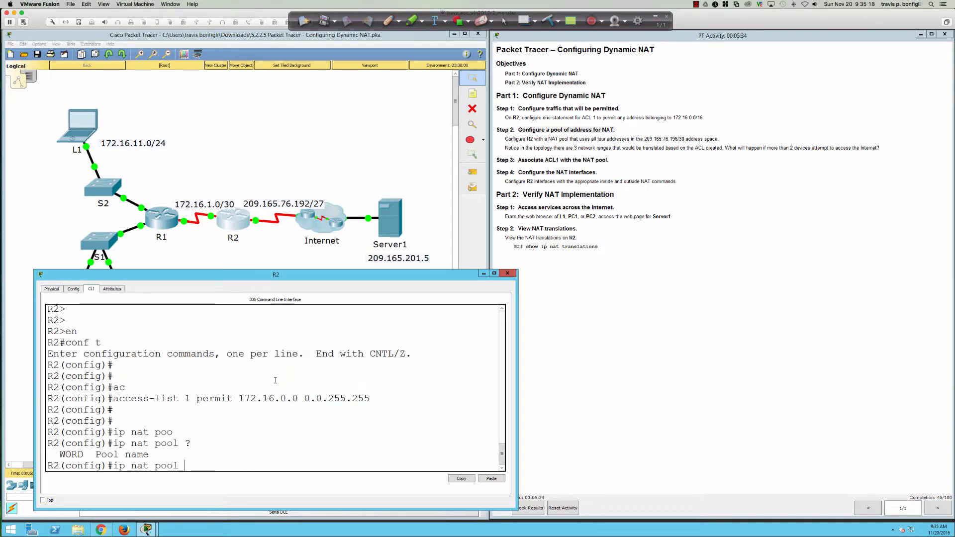
{"action": "type", "text": "NAT ?"}
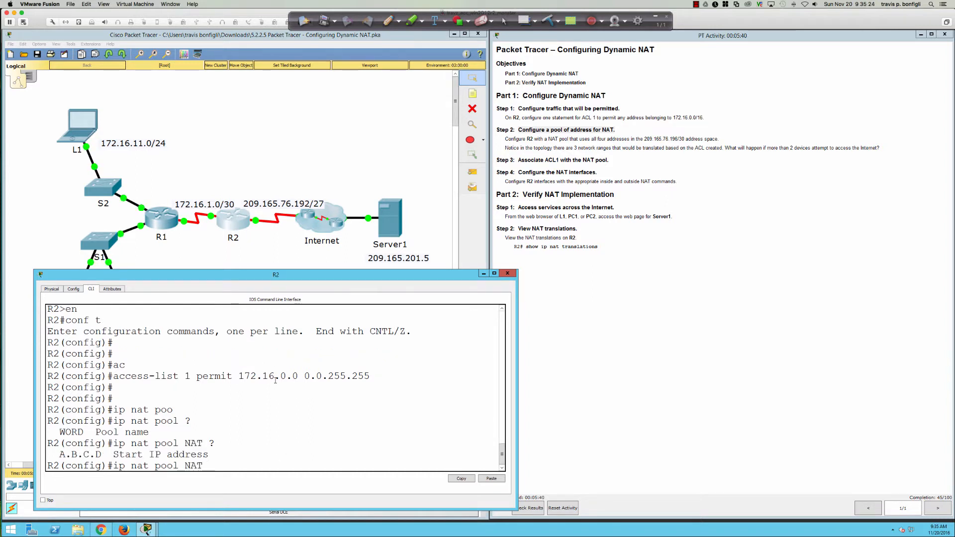
{"action": "type", "text": "209.165.76.19"}
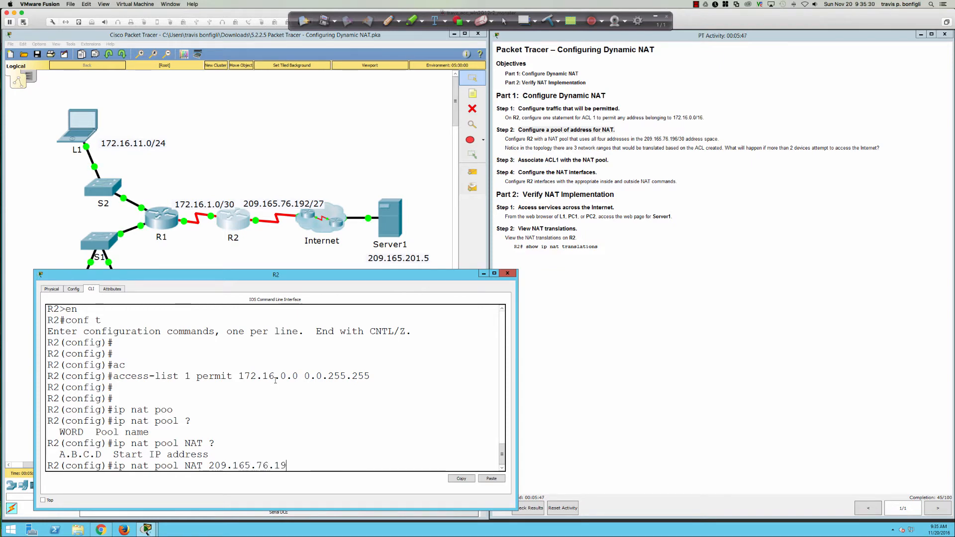
{"action": "type", "text": "6 ?"}
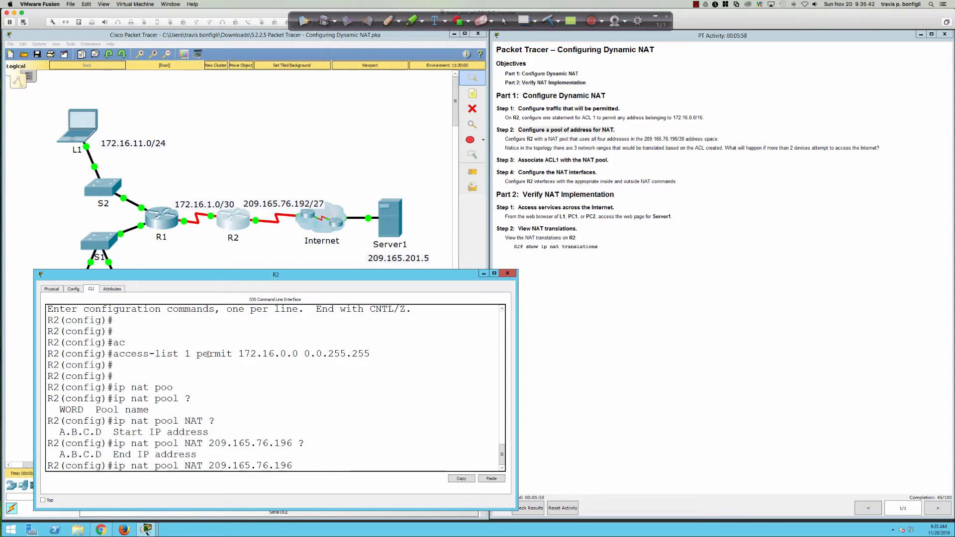
Mark the 209.165.76.192/27 network label in the topology with pen-drawn brackets and arrows.
{"action": "left_click", "coordinate": [388, 20]}
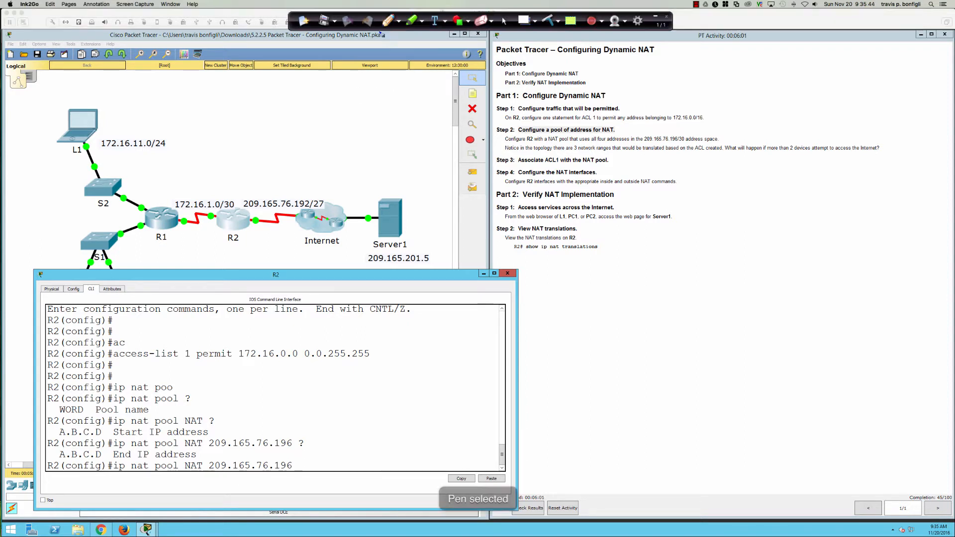
{"action": "left_click_drag", "start_coordinate": [283, 174], "coordinate": [281, 194]}
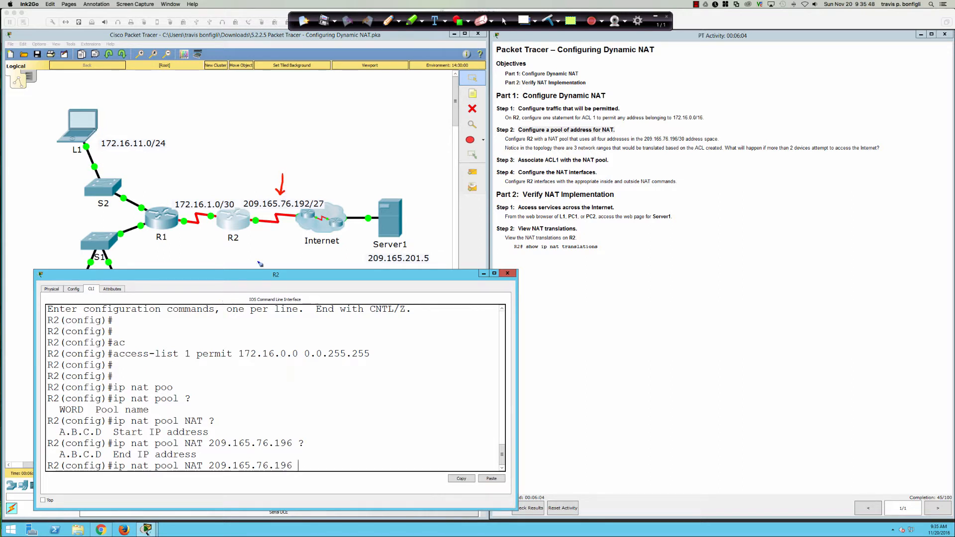
{"action": "left_click_drag", "start_coordinate": [246, 191], "coordinate": [247, 218]}
{"action": "mouse_move", "coordinate": [318, 192]}
{"action": "left_mouse_down"}
{"action": "mouse_move", "coordinate": [331, 214]}
{"action": "mouse_move", "coordinate": [324, 217]}
{"action": "left_mouse_up"}
{"action": "left_click_drag", "start_coordinate": [347, 185], "coordinate": [330, 199]}
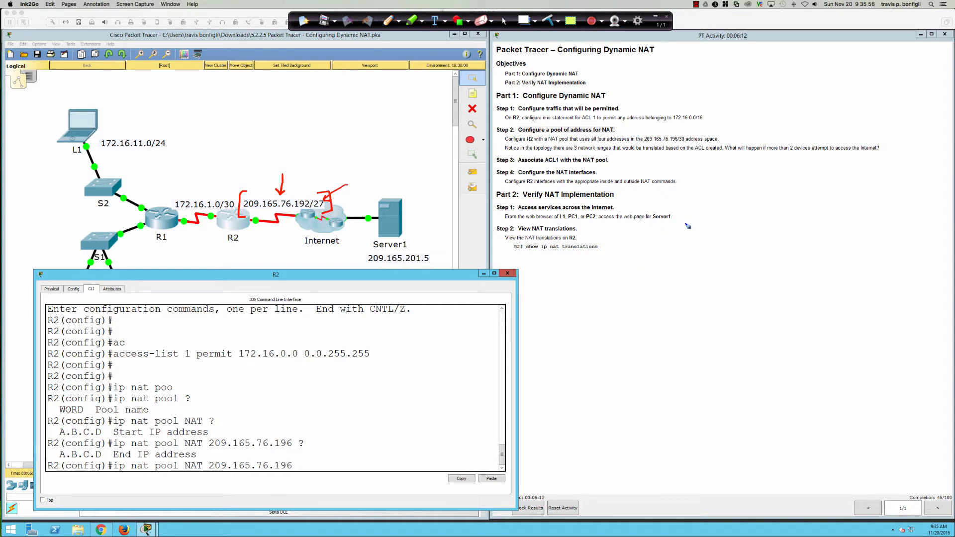
Handwrite the block size calculation 2^5 = 32 BLOCK SIZE in the blank area below the activity instructions.
{"action": "mouse_move", "coordinate": [681, 226]}
{"action": "left_mouse_down"}
{"action": "mouse_move", "coordinate": [692, 233]}
{"action": "mouse_move", "coordinate": [677, 238]}
{"action": "mouse_move", "coordinate": [695, 224]}
{"action": "mouse_move", "coordinate": [669, 260]}
{"action": "mouse_move", "coordinate": [690, 244]}
{"action": "mouse_move", "coordinate": [715, 250]}
{"action": "mouse_move", "coordinate": [740, 235]}
{"action": "mouse_move", "coordinate": [727, 253]}
{"action": "left_mouse_up"}
{"action": "mouse_move", "coordinate": [751, 240]}
{"action": "left_mouse_down"}
{"action": "mouse_move", "coordinate": [770, 257]}
{"action": "mouse_move", "coordinate": [843, 249]}
{"action": "left_mouse_up"}
{"action": "mouse_move", "coordinate": [846, 240]}
{"action": "left_mouse_down"}
{"action": "mouse_move", "coordinate": [846, 250]}
{"action": "mouse_move", "coordinate": [896, 250]}
{"action": "mouse_move", "coordinate": [901, 237]}
{"action": "left_mouse_up"}
{"action": "mouse_move", "coordinate": [893, 251]}
{"action": "left_mouse_down"}
{"action": "mouse_move", "coordinate": [921, 251]}
{"action": "mouse_move", "coordinate": [930, 237]}
{"action": "left_mouse_up"}
{"action": "left_click_drag", "start_coordinate": [920, 245], "coordinate": [925, 244]}
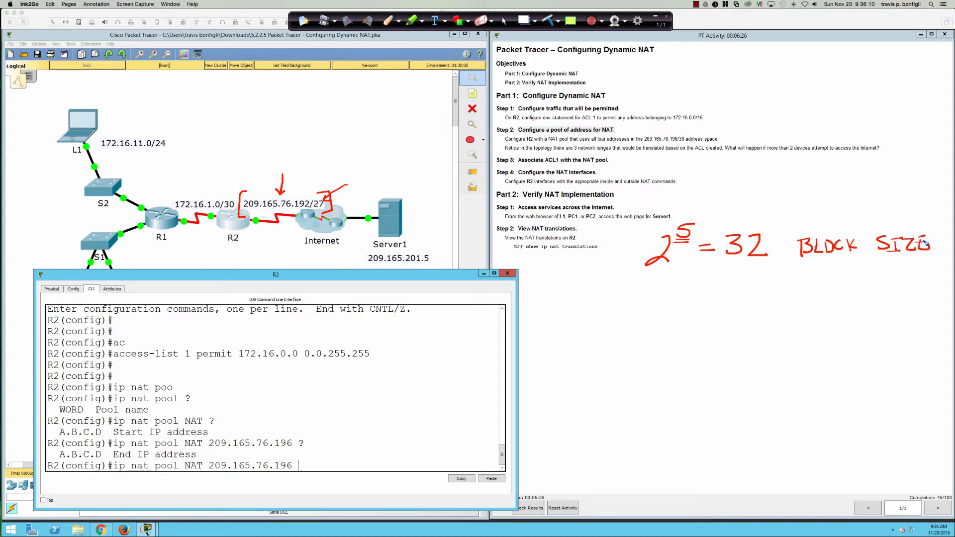
Handwrite the usable address calculation 2^5 - 2 = 30 IPs beneath the block size line.
{"action": "mouse_move", "coordinate": [649, 283]}
{"action": "left_mouse_down"}
{"action": "mouse_move", "coordinate": [665, 299]}
{"action": "mouse_move", "coordinate": [679, 284]}
{"action": "mouse_move", "coordinate": [671, 284]}
{"action": "left_mouse_up"}
{"action": "left_click_drag", "start_coordinate": [670, 275], "coordinate": [732, 308]}
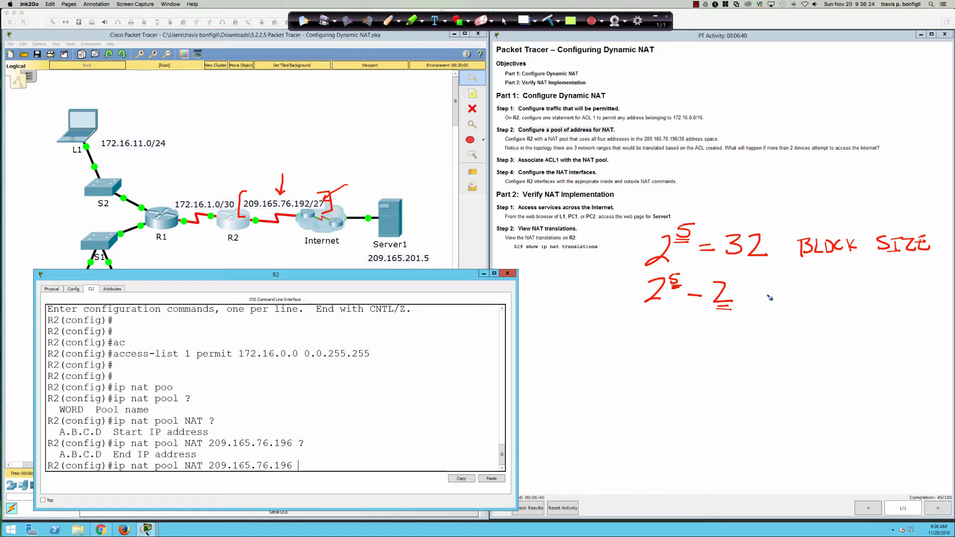
{"action": "mouse_move", "coordinate": [739, 291]}
{"action": "left_mouse_down"}
{"action": "mouse_move", "coordinate": [772, 299]}
{"action": "mouse_move", "coordinate": [797, 283]}
{"action": "left_mouse_up"}
{"action": "mouse_move", "coordinate": [837, 288]}
{"action": "left_mouse_down"}
{"action": "mouse_move", "coordinate": [838, 300]}
{"action": "mouse_move", "coordinate": [844, 281]}
{"action": "mouse_move", "coordinate": [842, 300]}
{"action": "left_mouse_up"}
{"action": "left_click_drag", "start_coordinate": [844, 282], "coordinate": [863, 300]}
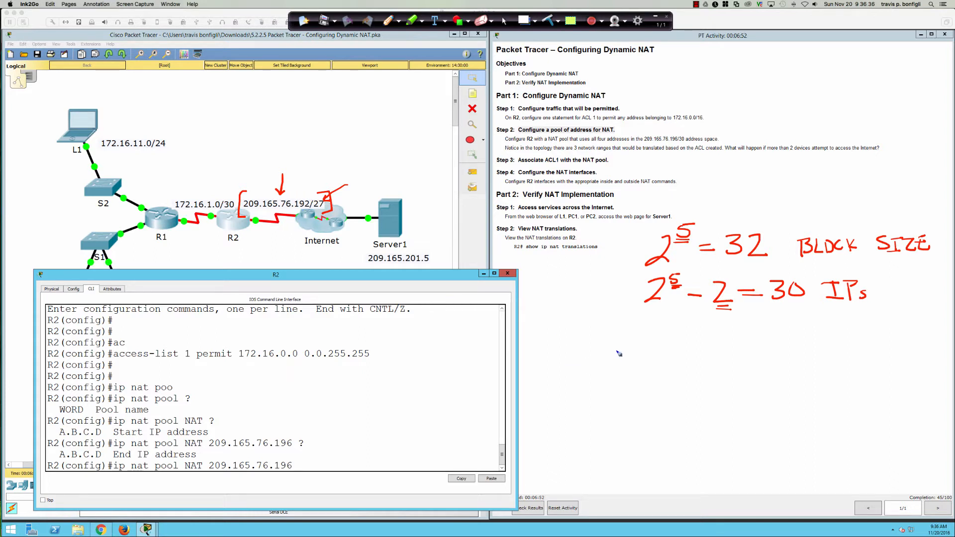
Sketch the /27 block from .192 to .223 in a frame, separated by a wavy line from the next block at .224.
{"action": "mouse_move", "coordinate": [620, 327]}
{"action": "left_mouse_down"}
{"action": "mouse_move", "coordinate": [621, 345]}
{"action": "mouse_move", "coordinate": [654, 342]}
{"action": "left_mouse_up"}
{"action": "left_click", "coordinate": [616, 446]}
{"action": "left_click_drag", "start_coordinate": [632, 436], "coordinate": [646, 450]}
{"action": "left_click_drag", "start_coordinate": [649, 436], "coordinate": [663, 450]}
{"action": "left_click", "coordinate": [710, 347]}
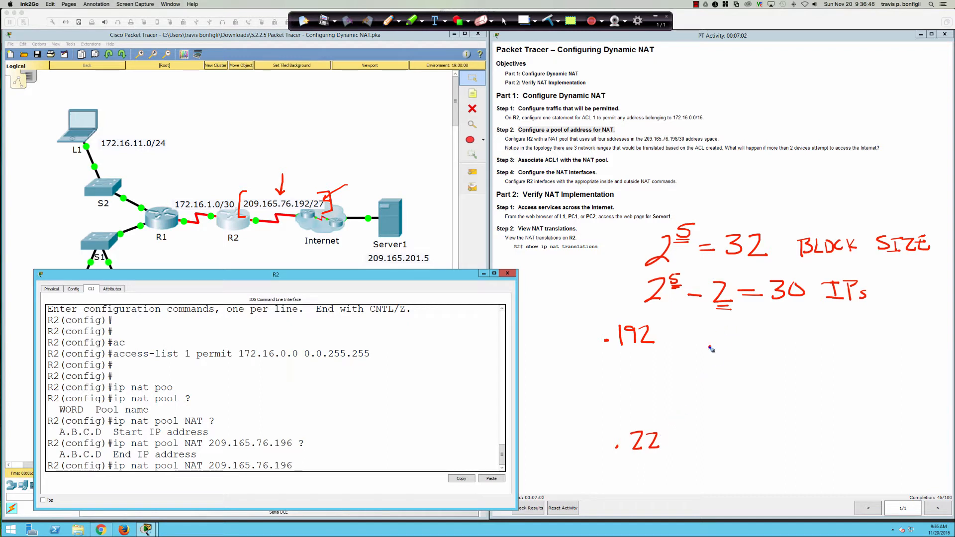
{"action": "mouse_move", "coordinate": [722, 331]}
{"action": "left_mouse_down"}
{"action": "mouse_move", "coordinate": [727, 347]}
{"action": "mouse_move", "coordinate": [762, 338]}
{"action": "left_mouse_up"}
{"action": "left_click_drag", "start_coordinate": [762, 328], "coordinate": [760, 354]}
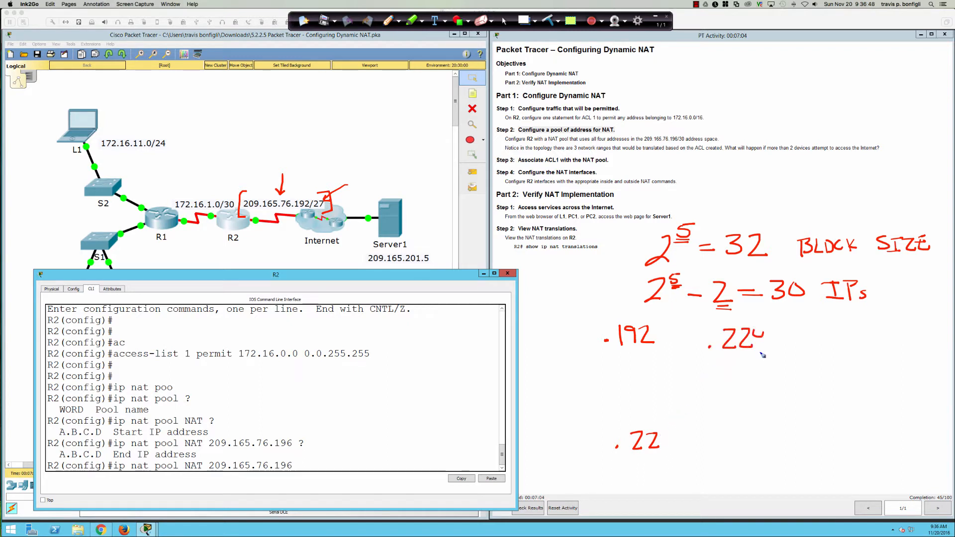
{"action": "left_click_drag", "start_coordinate": [682, 320], "coordinate": [706, 467]}
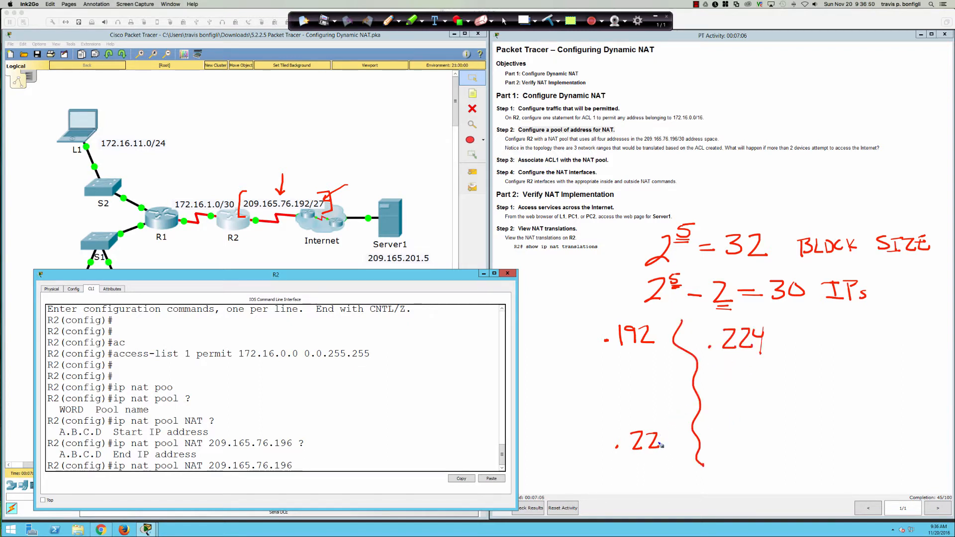
{"action": "mouse_move", "coordinate": [659, 432]}
{"action": "left_mouse_down"}
{"action": "mouse_move", "coordinate": [673, 439]}
{"action": "mouse_move", "coordinate": [662, 450]}
{"action": "left_mouse_up"}
{"action": "mouse_move", "coordinate": [523, 390]}
{"action": "left_mouse_down"}
{"action": "mouse_move", "coordinate": [576, 394]}
{"action": "mouse_move", "coordinate": [564, 386]}
{"action": "left_mouse_up"}
{"action": "mouse_move", "coordinate": [640, 312]}
{"action": "left_mouse_down"}
{"action": "mouse_move", "coordinate": [590, 347]}
{"action": "mouse_move", "coordinate": [591, 474]}
{"action": "mouse_move", "coordinate": [693, 485]}
{"action": "mouse_move", "coordinate": [706, 398]}
{"action": "mouse_move", "coordinate": [674, 318]}
{"action": "mouse_move", "coordinate": [612, 314]}
{"action": "left_mouse_up"}
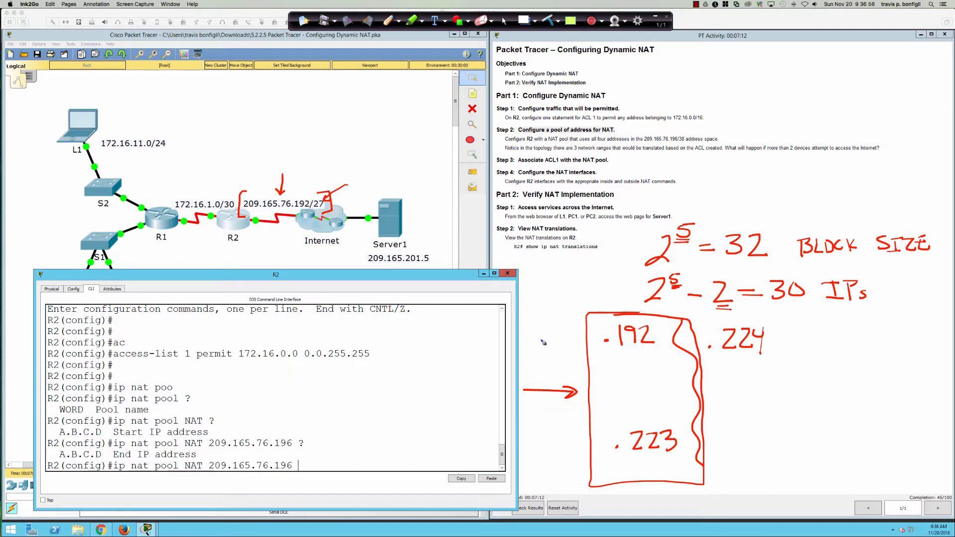
Label .192 as NID and .223 as BLAST, and box the usable host range .193 to .222 between them.
{"action": "mouse_move", "coordinate": [538, 350]}
{"action": "left_mouse_down"}
{"action": "mouse_move", "coordinate": [570, 328]}
{"action": "mouse_move", "coordinate": [578, 345]}
{"action": "left_mouse_up"}
{"action": "mouse_move", "coordinate": [546, 439]}
{"action": "left_mouse_down"}
{"action": "mouse_move", "coordinate": [551, 459]}
{"action": "mouse_move", "coordinate": [573, 450]}
{"action": "mouse_move", "coordinate": [557, 441]}
{"action": "mouse_move", "coordinate": [577, 438]}
{"action": "mouse_move", "coordinate": [594, 454]}
{"action": "left_mouse_up"}
{"action": "left_click_drag", "start_coordinate": [591, 438], "coordinate": [606, 432]}
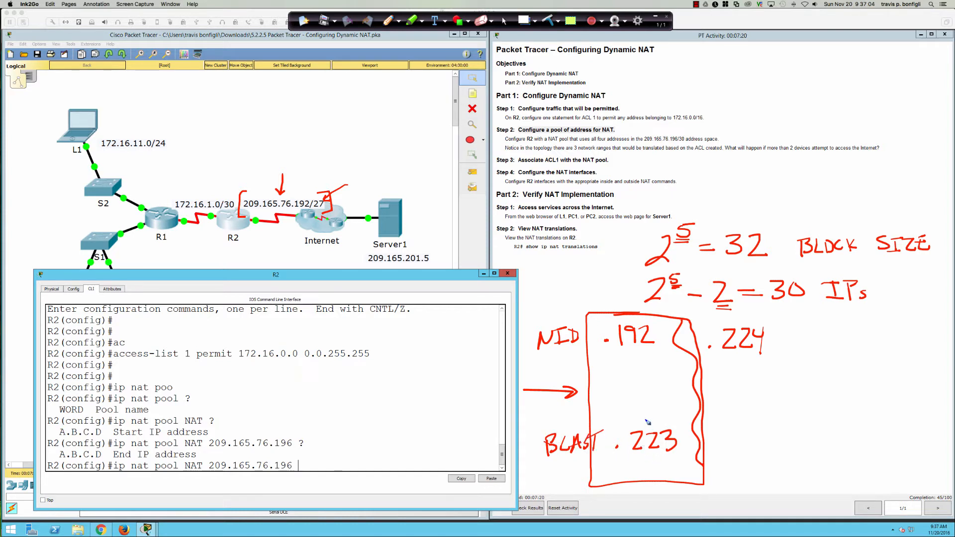
{"action": "left_click_drag", "start_coordinate": [613, 368], "coordinate": [647, 371]}
{"action": "mouse_move", "coordinate": [622, 419]}
{"action": "left_mouse_down"}
{"action": "mouse_move", "coordinate": [637, 409]}
{"action": "mouse_move", "coordinate": [642, 422]}
{"action": "left_mouse_up"}
{"action": "left_click_drag", "start_coordinate": [643, 407], "coordinate": [656, 422]}
{"action": "left_click_drag", "start_coordinate": [655, 406], "coordinate": [673, 421]}
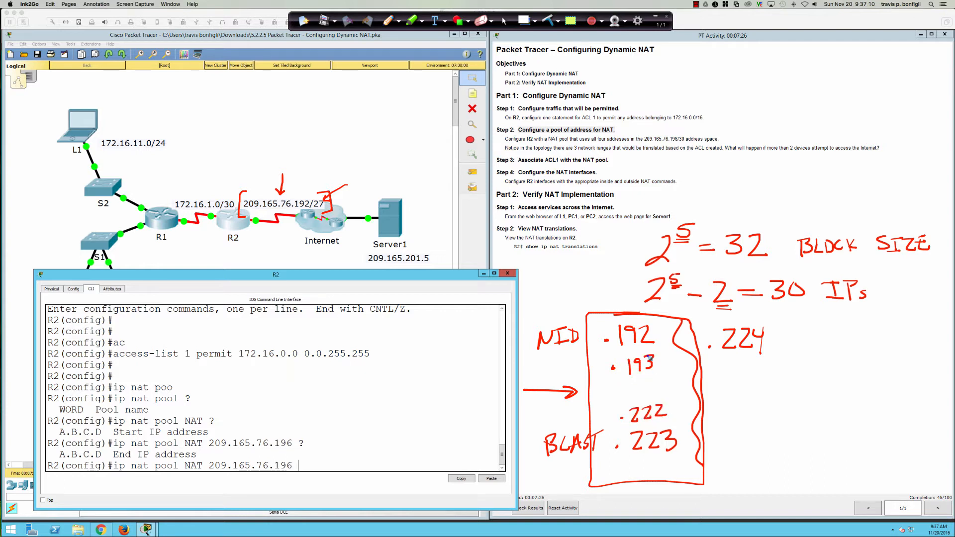
{"action": "left_click_drag", "start_coordinate": [657, 352], "coordinate": [604, 354]}
{"action": "mouse_move", "coordinate": [608, 428]}
{"action": "left_mouse_down"}
{"action": "mouse_move", "coordinate": [658, 425]}
{"action": "mouse_move", "coordinate": [677, 398]}
{"action": "mouse_move", "coordinate": [672, 350]}
{"action": "mouse_move", "coordinate": [651, 356]}
{"action": "left_mouse_up"}
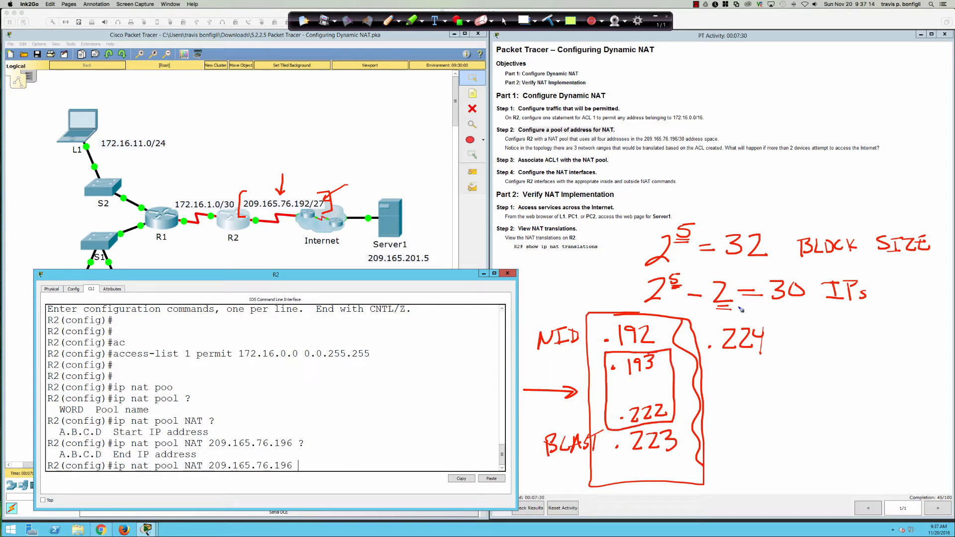
Bracket the 209.165.76.196/30 space in the instructions and handwrite a framed list of 209.165.76.196, .197, .198 and .199.
{"action": "mouse_move", "coordinate": [658, 128]}
{"action": "left_mouse_down"}
{"action": "mouse_move", "coordinate": [639, 148]}
{"action": "mouse_move", "coordinate": [655, 148]}
{"action": "left_mouse_up"}
{"action": "left_click_drag", "start_coordinate": [716, 128], "coordinate": [716, 151]}
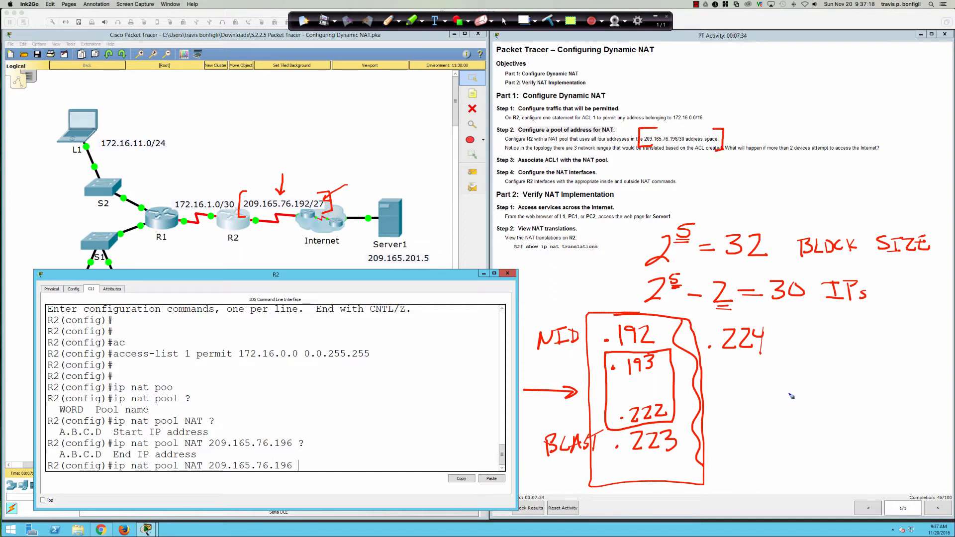
{"action": "mouse_move", "coordinate": [787, 386]}
{"action": "left_mouse_down"}
{"action": "mouse_move", "coordinate": [797, 399]}
{"action": "mouse_move", "coordinate": [810, 387]}
{"action": "mouse_move", "coordinate": [821, 404]}
{"action": "mouse_move", "coordinate": [859, 383]}
{"action": "mouse_move", "coordinate": [864, 398]}
{"action": "mouse_move", "coordinate": [923, 394]}
{"action": "mouse_move", "coordinate": [909, 424]}
{"action": "mouse_move", "coordinate": [926, 423]}
{"action": "mouse_move", "coordinate": [905, 443]}
{"action": "mouse_move", "coordinate": [917, 444]}
{"action": "mouse_move", "coordinate": [942, 410]}
{"action": "mouse_move", "coordinate": [940, 445]}
{"action": "mouse_move", "coordinate": [929, 446]}
{"action": "mouse_move", "coordinate": [913, 475]}
{"action": "mouse_move", "coordinate": [938, 476]}
{"action": "left_mouse_up"}
{"action": "left_click", "coordinate": [892, 417]}
{"action": "left_click", "coordinate": [896, 471]}
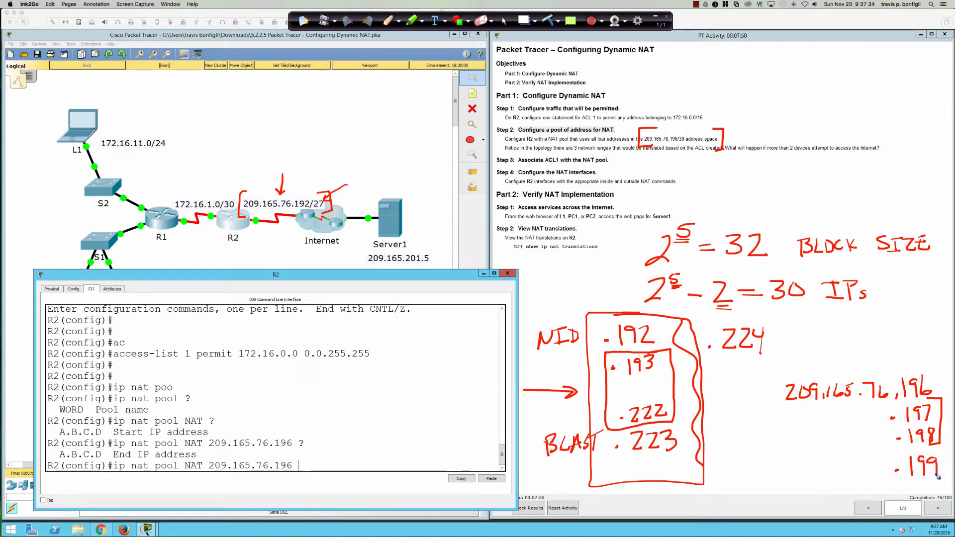
{"action": "mouse_move", "coordinate": [869, 364]}
{"action": "left_mouse_down"}
{"action": "mouse_move", "coordinate": [756, 366]}
{"action": "mouse_move", "coordinate": [799, 478]}
{"action": "mouse_move", "coordinate": [953, 477]}
{"action": "mouse_move", "coordinate": [953, 396]}
{"action": "mouse_move", "coordinate": [925, 374]}
{"action": "mouse_move", "coordinate": [863, 365]}
{"action": "left_mouse_up"}
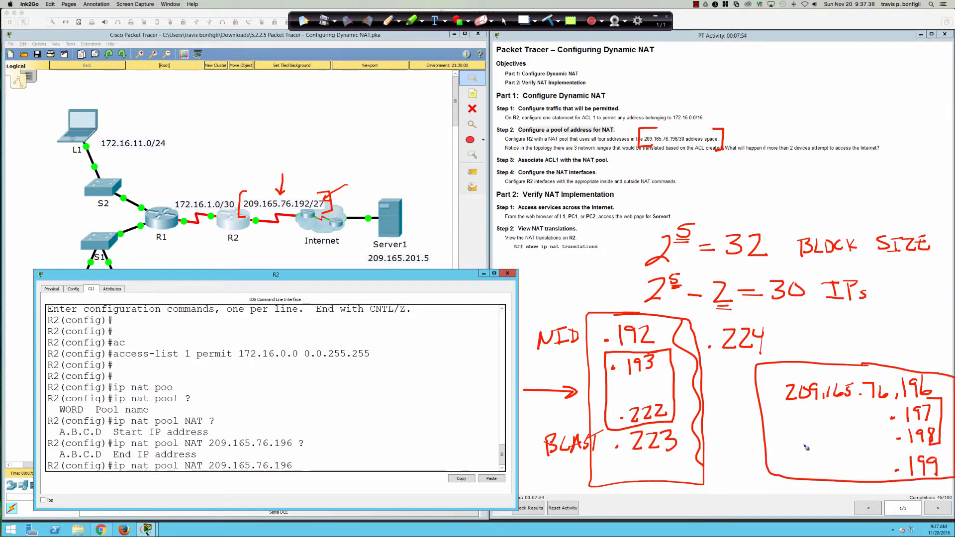
Label the framed address list /30, box .197 and .198, and draw an arrow from the list to the /27 host range.
{"action": "left_click_drag", "start_coordinate": [809, 435], "coordinate": [794, 462]}
{"action": "mouse_move", "coordinate": [816, 444]}
{"action": "left_mouse_down"}
{"action": "mouse_move", "coordinate": [826, 452]}
{"action": "mouse_move", "coordinate": [817, 460]}
{"action": "left_mouse_up"}
{"action": "mouse_move", "coordinate": [836, 447]}
{"action": "left_mouse_down"}
{"action": "mouse_move", "coordinate": [829, 457]}
{"action": "mouse_move", "coordinate": [838, 446]}
{"action": "left_mouse_up"}
{"action": "mouse_move", "coordinate": [870, 407]}
{"action": "left_mouse_down"}
{"action": "mouse_move", "coordinate": [879, 406]}
{"action": "mouse_move", "coordinate": [875, 445]}
{"action": "mouse_move", "coordinate": [902, 446]}
{"action": "left_mouse_up"}
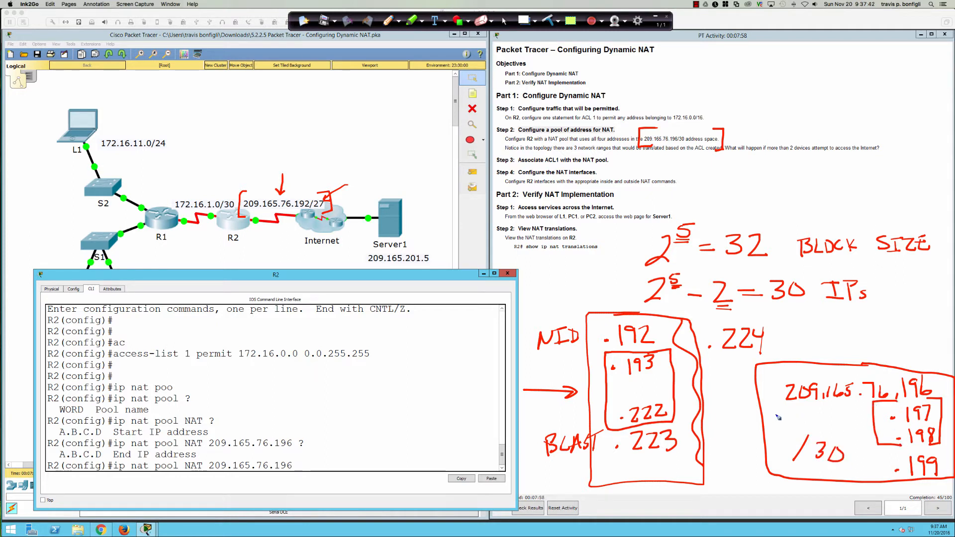
{"action": "mouse_move", "coordinate": [776, 416]}
{"action": "left_mouse_down"}
{"action": "mouse_move", "coordinate": [749, 399]}
{"action": "mouse_move", "coordinate": [660, 382]}
{"action": "mouse_move", "coordinate": [669, 388]}
{"action": "left_mouse_up"}
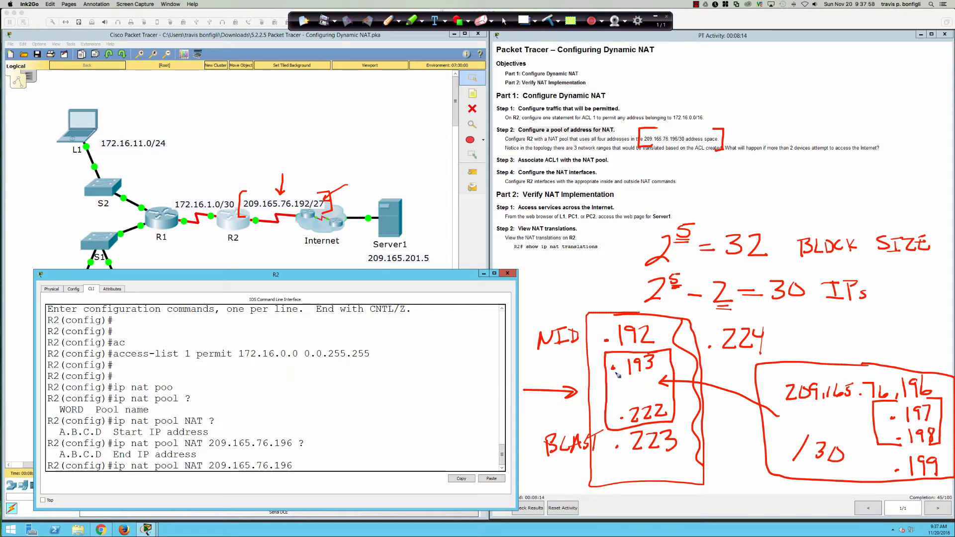
Write circled host numbers at both ends of the R2–Internet link and connect the bracketed /30 space to its address list with an arrow.
{"action": "mouse_move", "coordinate": [252, 230]}
{"action": "left_mouse_down"}
{"action": "mouse_move", "coordinate": [251, 259]}
{"action": "mouse_move", "coordinate": [294, 218]}
{"action": "mouse_move", "coordinate": [289, 254]}
{"action": "mouse_move", "coordinate": [302, 254]}
{"action": "mouse_move", "coordinate": [302, 240]}
{"action": "left_mouse_up"}
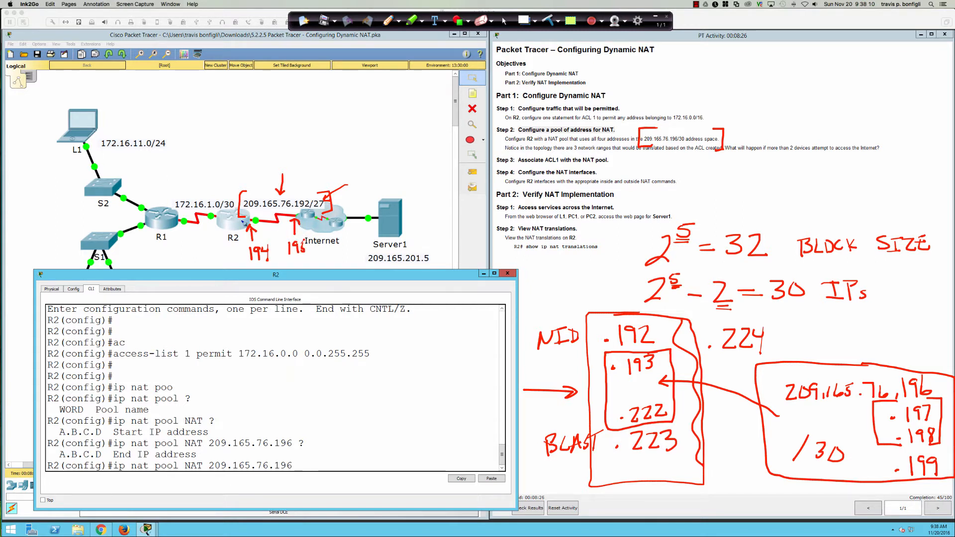
{"action": "mouse_move", "coordinate": [262, 240]}
{"action": "left_mouse_down"}
{"action": "mouse_move", "coordinate": [243, 272]}
{"action": "mouse_move", "coordinate": [283, 254]}
{"action": "mouse_move", "coordinate": [298, 234]}
{"action": "left_mouse_up"}
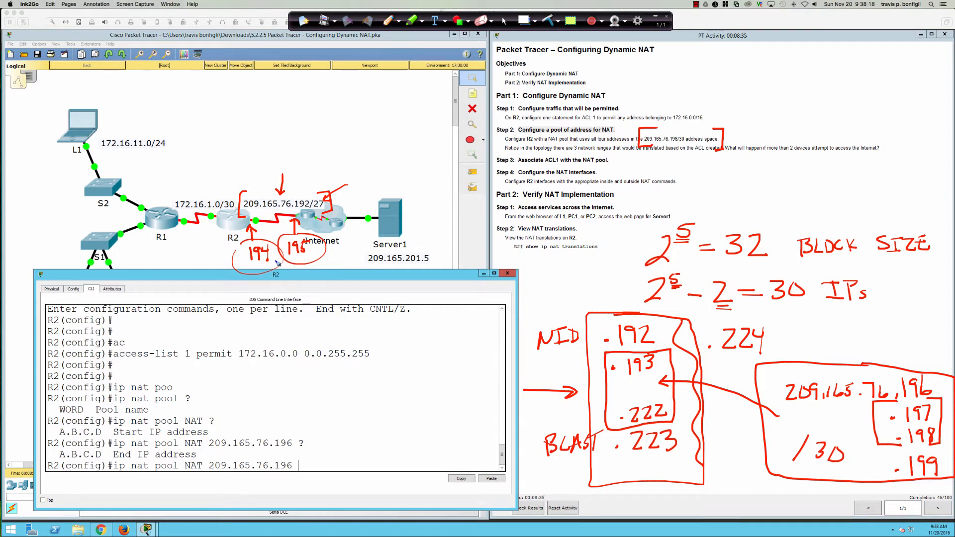
{"action": "mouse_move", "coordinate": [911, 340]}
{"action": "left_mouse_down"}
{"action": "mouse_move", "coordinate": [895, 373]}
{"action": "mouse_move", "coordinate": [906, 371]}
{"action": "left_mouse_up"}
{"action": "mouse_move", "coordinate": [722, 138]}
{"action": "left_mouse_down"}
{"action": "mouse_move", "coordinate": [898, 182]}
{"action": "mouse_move", "coordinate": [946, 267]}
{"action": "mouse_move", "coordinate": [920, 328]}
{"action": "left_mouse_up"}
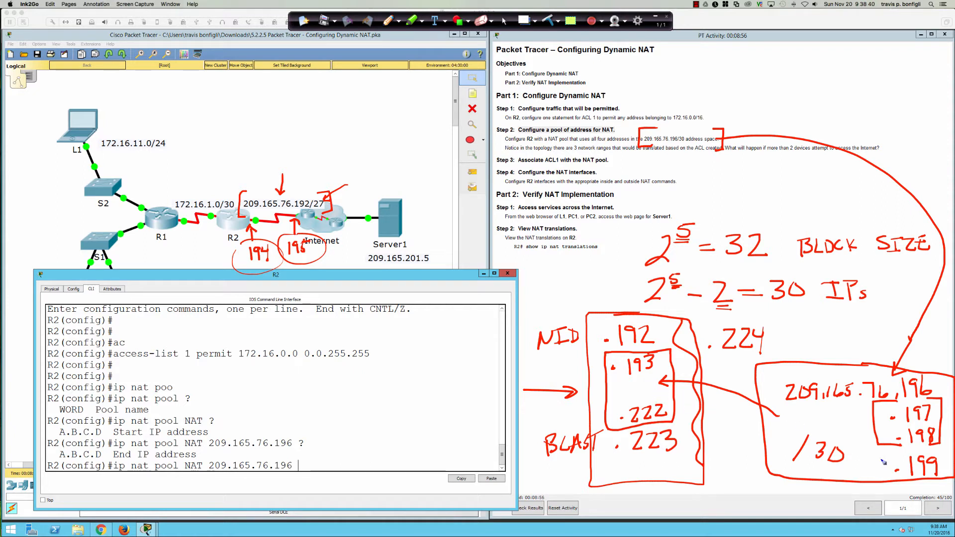
Point an arrow at .199, add a boxed .200 inside the /27 host range, and underline the R2–Internet link's host numbers.
{"action": "left_click_drag", "start_coordinate": [871, 465], "coordinate": [882, 468]}
{"action": "left_click", "coordinate": [618, 397]}
{"action": "left_click_drag", "start_coordinate": [623, 395], "coordinate": [638, 394]}
{"action": "mouse_move", "coordinate": [647, 395]}
{"action": "left_mouse_down"}
{"action": "mouse_move", "coordinate": [614, 390]}
{"action": "mouse_move", "coordinate": [647, 405]}
{"action": "mouse_move", "coordinate": [667, 386]}
{"action": "mouse_move", "coordinate": [614, 389]}
{"action": "left_mouse_up"}
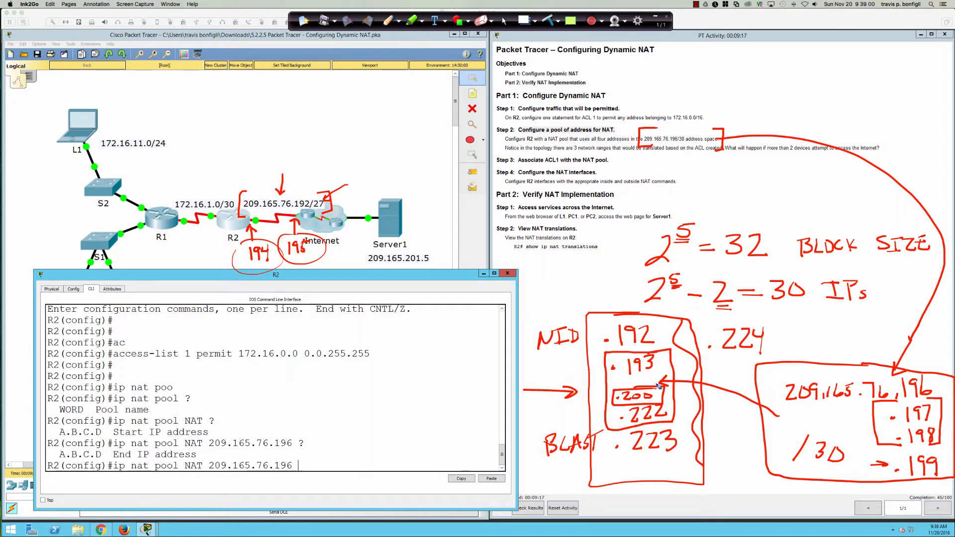
{"action": "left_click_drag", "start_coordinate": [247, 265], "coordinate": [301, 255]}
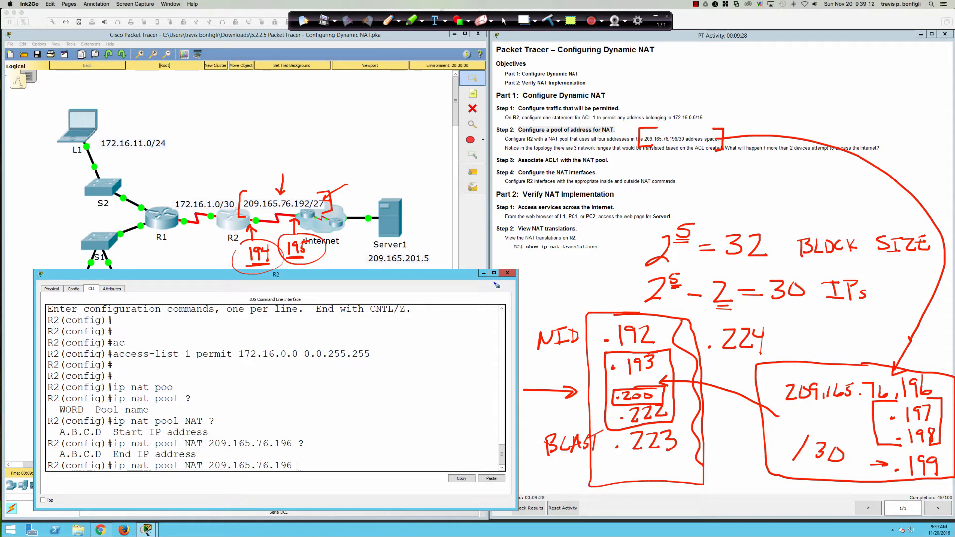
Erase all the pen annotations and return control to the Packet Tracer workspace.
{"action": "left_click", "coordinate": [548, 21]}
{"action": "left_click", "coordinate": [504, 22]}
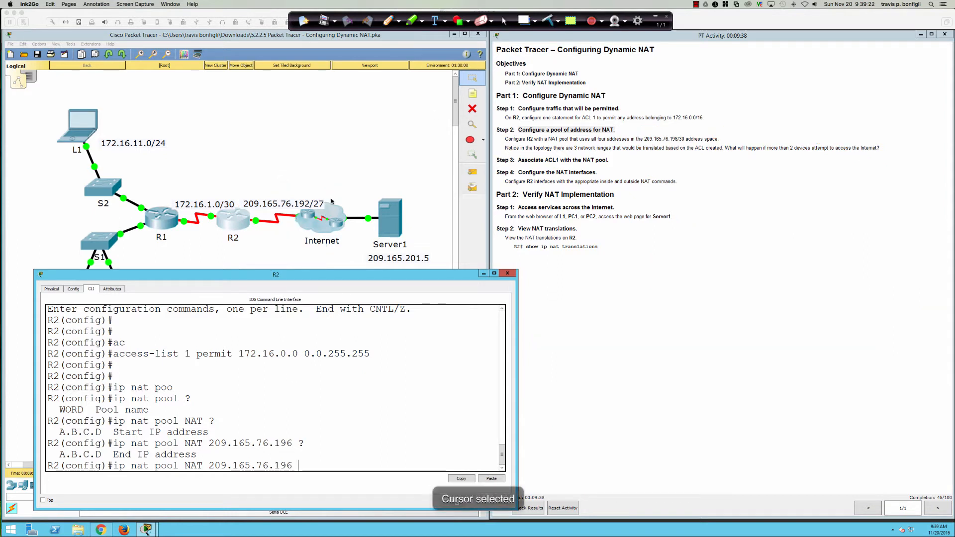
{"action": "left_click", "coordinate": [212, 217]}
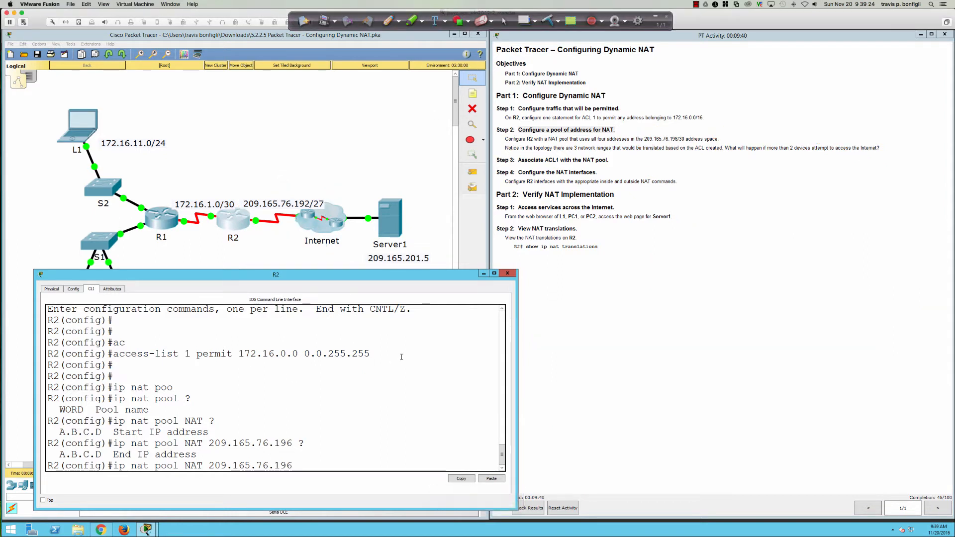
Complete the NAT pool command on R2 with end address 209.165.76.199 and netmask 255.255.255.252, checking the command help for each argument.
{"action": "scroll", "coordinate": [409, 399], "scroll_direction": "down", "scroll_amount": 1}
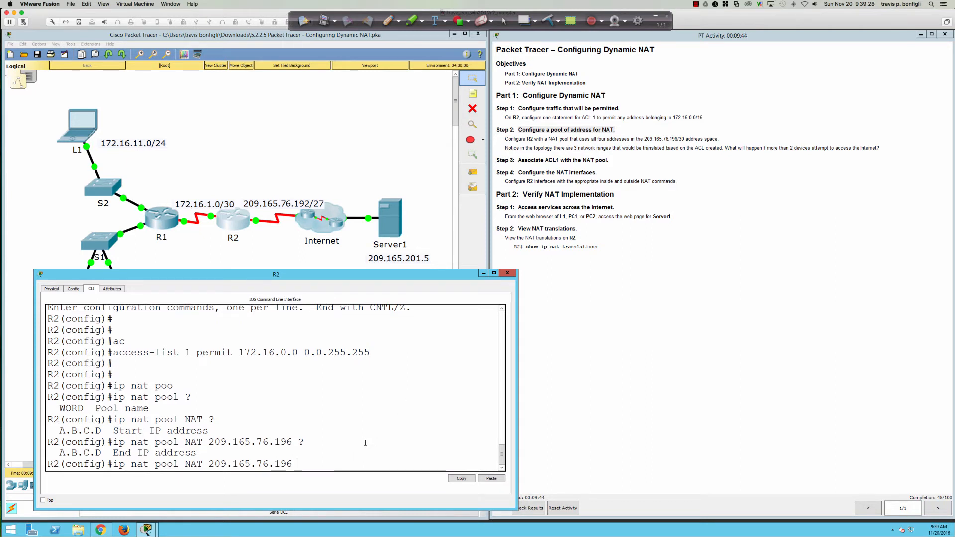
{"action": "type", "text": "209.165.76.199 net"}
{"action": "key", "text": "Tab"}
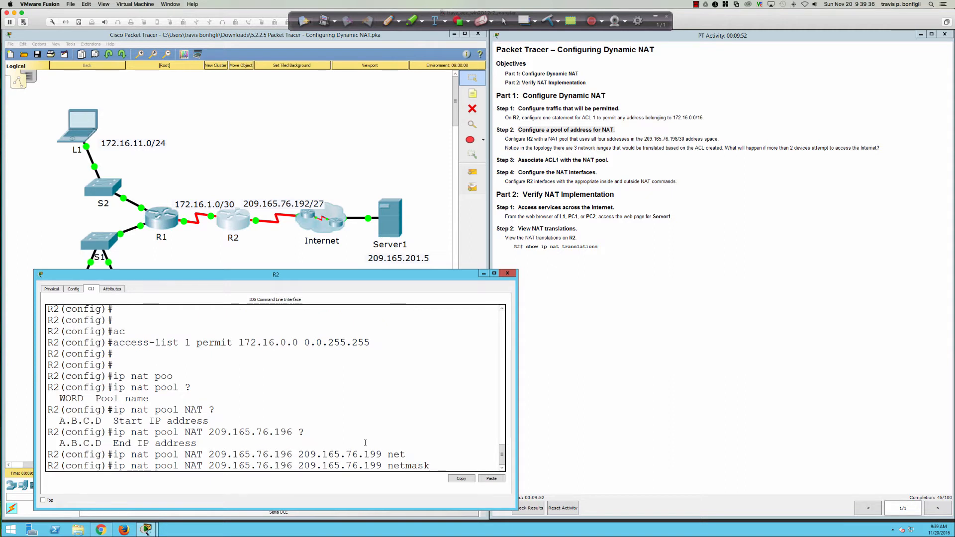
{"action": "type", "text": "?"}
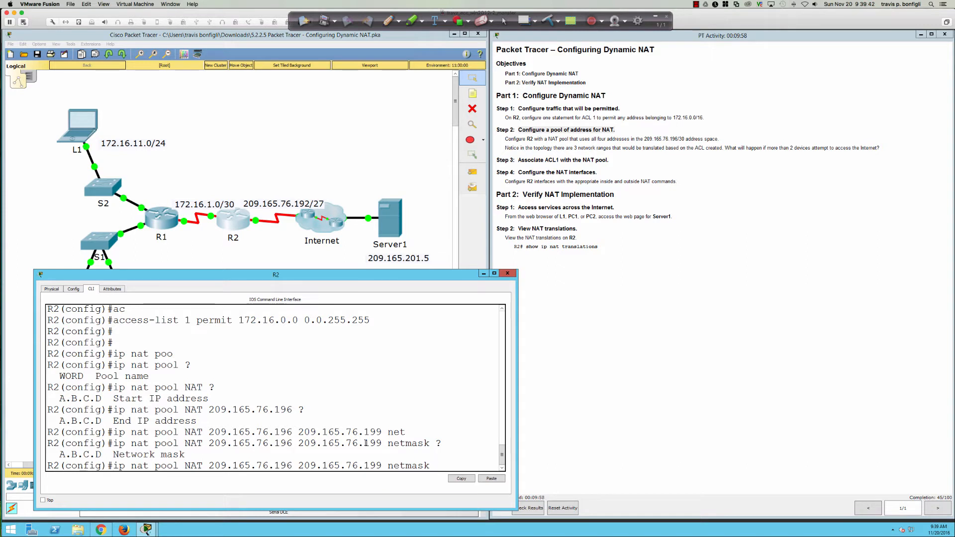
{"action": "type", "text": "255.255.255.252"}
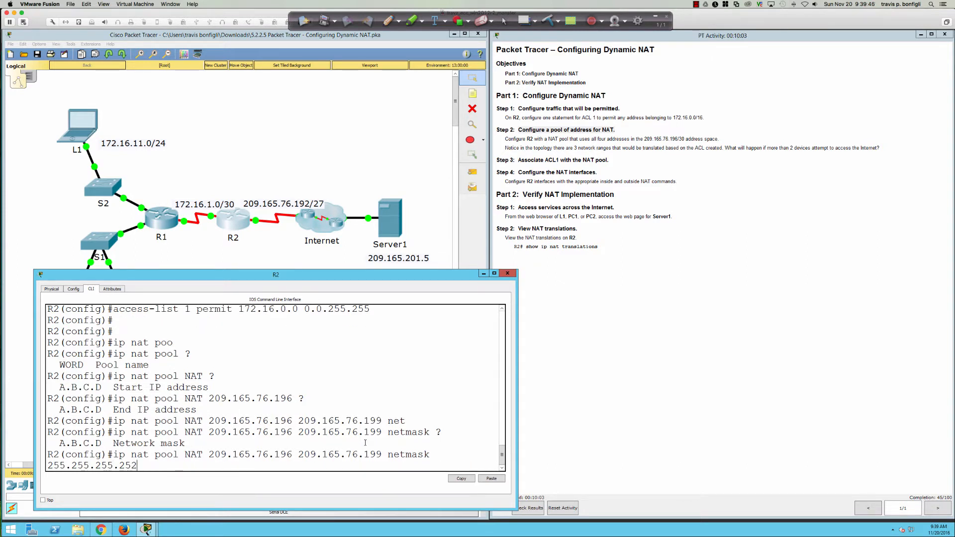
{"action": "type", "text": " ?"}
{"action": "key", "text": "Return"}
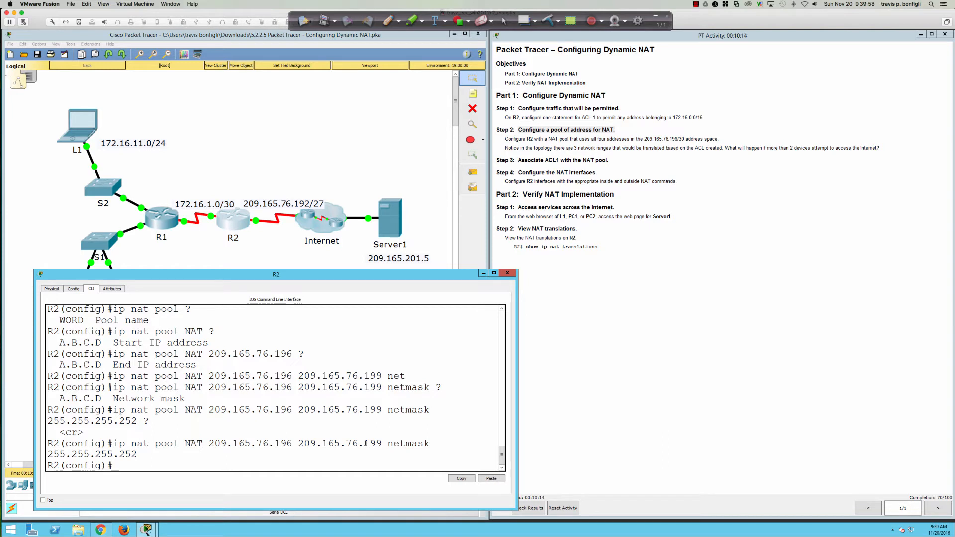
Display R2's brief IP interface summary from configuration mode and examine the Serial0/0/0 address.
{"action": "key", "text": "Return"}
{"action": "key", "text": "Return"}
{"action": "type", "text": "do sh ip "}
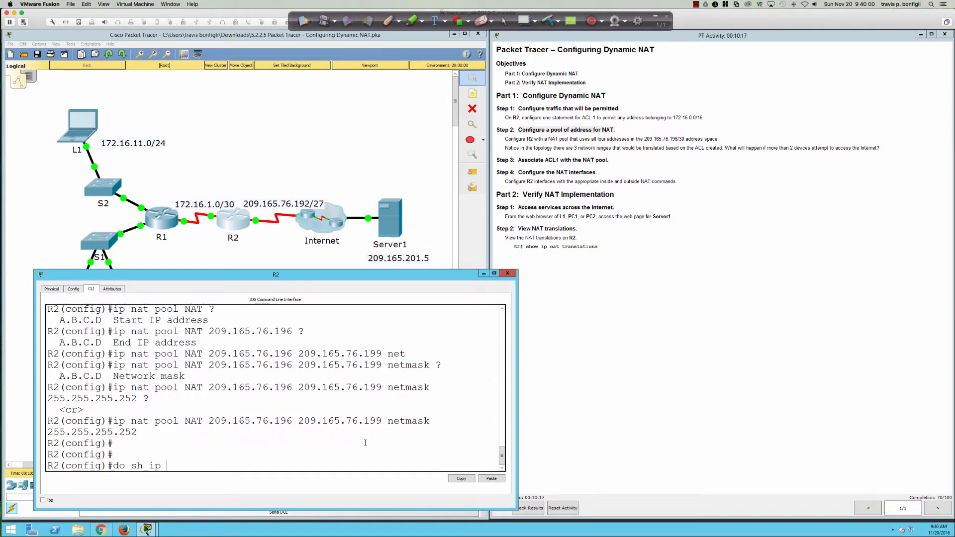
{"action": "type", "text": "int bri"}
{"action": "key", "text": "Return"}
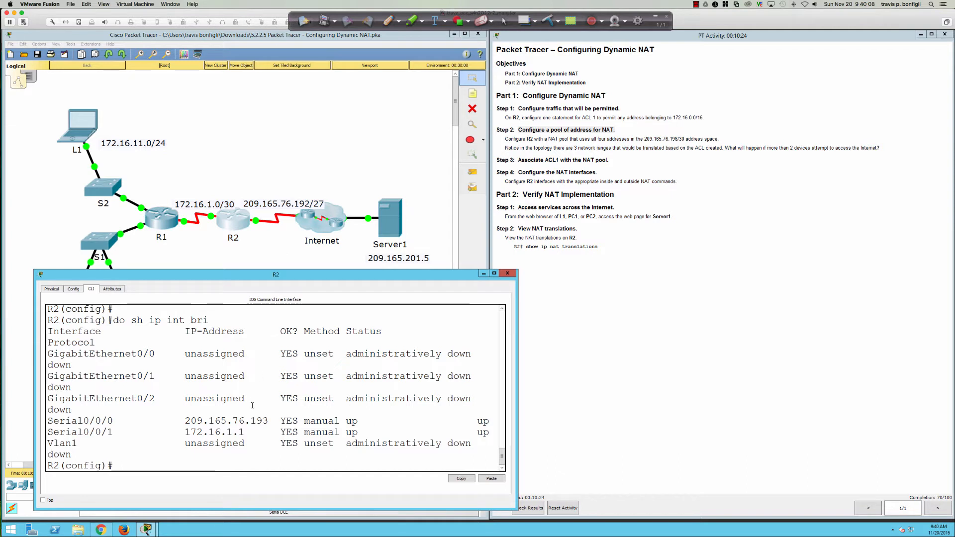
{"action": "left_click_drag", "start_coordinate": [250, 421], "coordinate": [269, 420]}
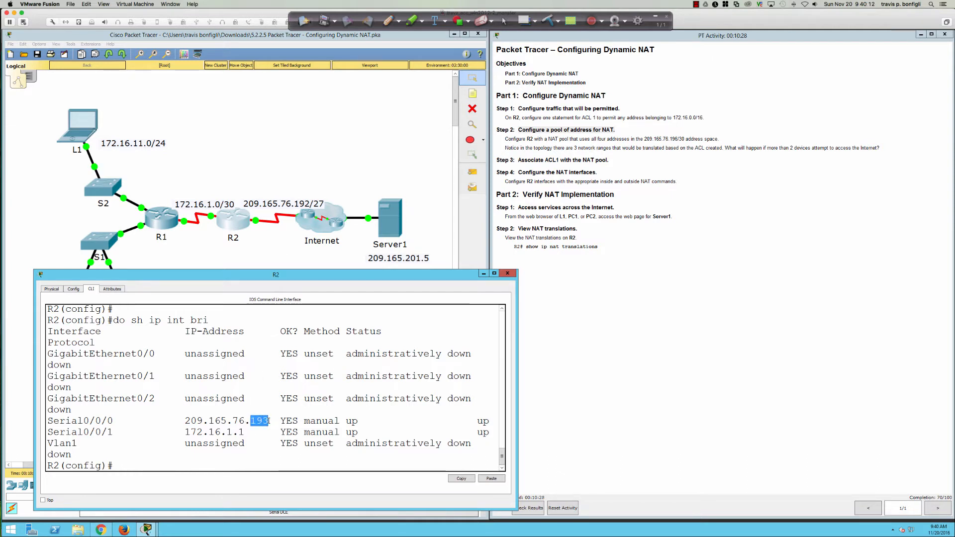
{"action": "left_click", "coordinate": [269, 421]}
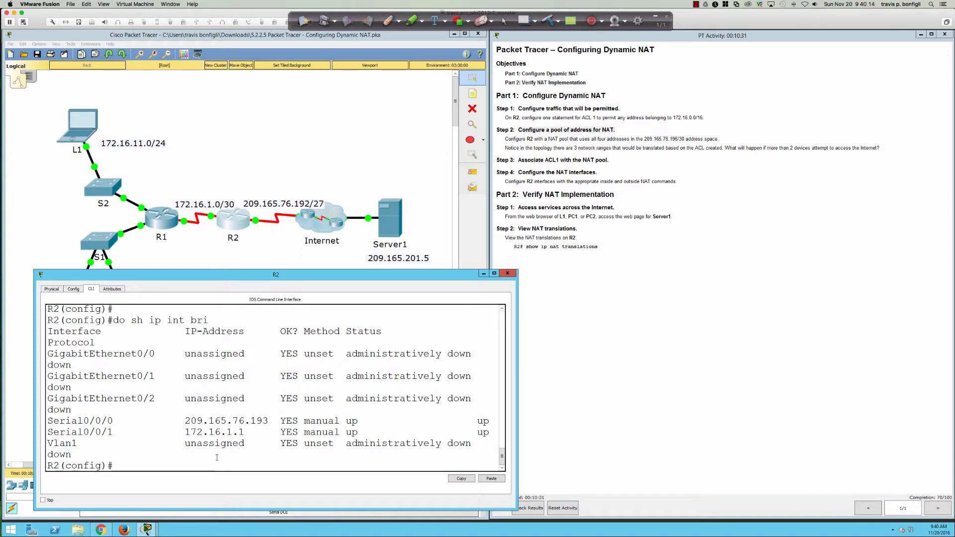
Ping 209.165.76.194 and 209.165.76.195 from R2's configuration mode.
{"action": "key", "text": "Return"}
{"action": "key", "text": "Return"}
{"action": "type", "text": "do pin"}
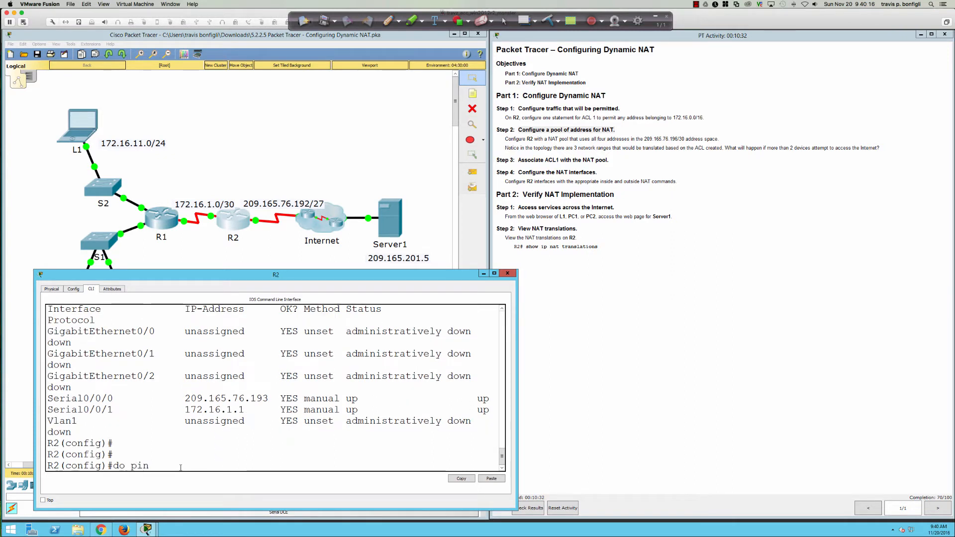
{"action": "type", "text": "g 209.165."}
{"action": "type", "text": "76.1"}
{"action": "type", "text": "94"}
{"action": "key", "text": "Return"}
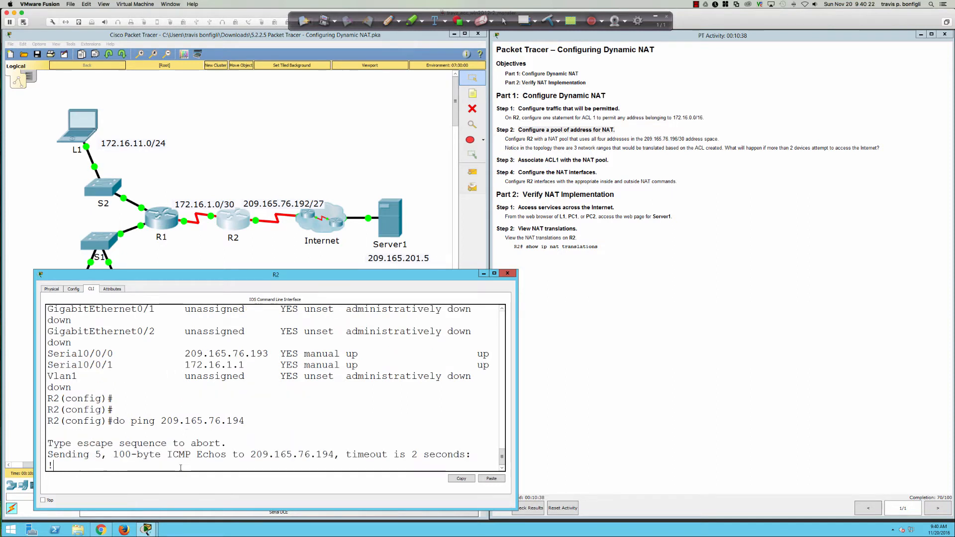
{"action": "key", "text": "Up"}
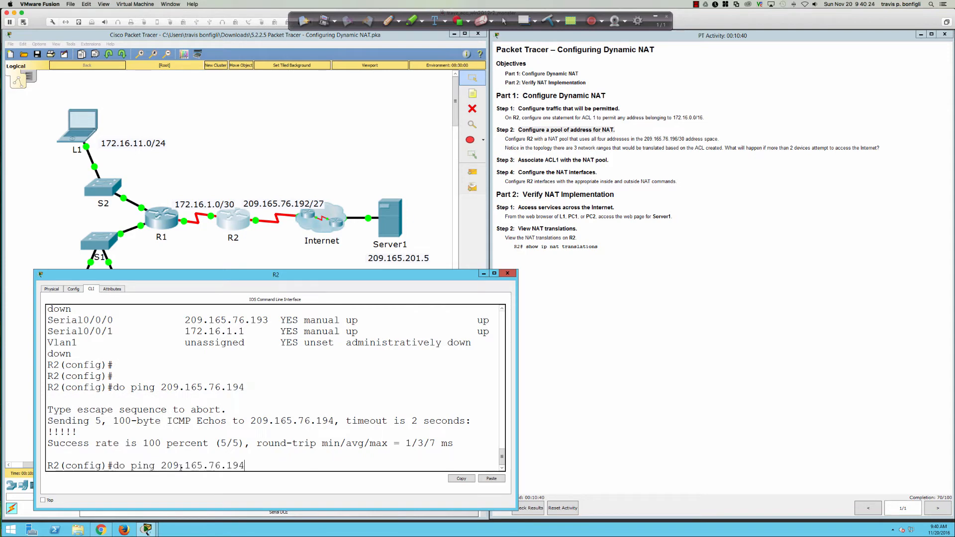
{"action": "type", "text": "5"}
{"action": "key", "text": "Return"}
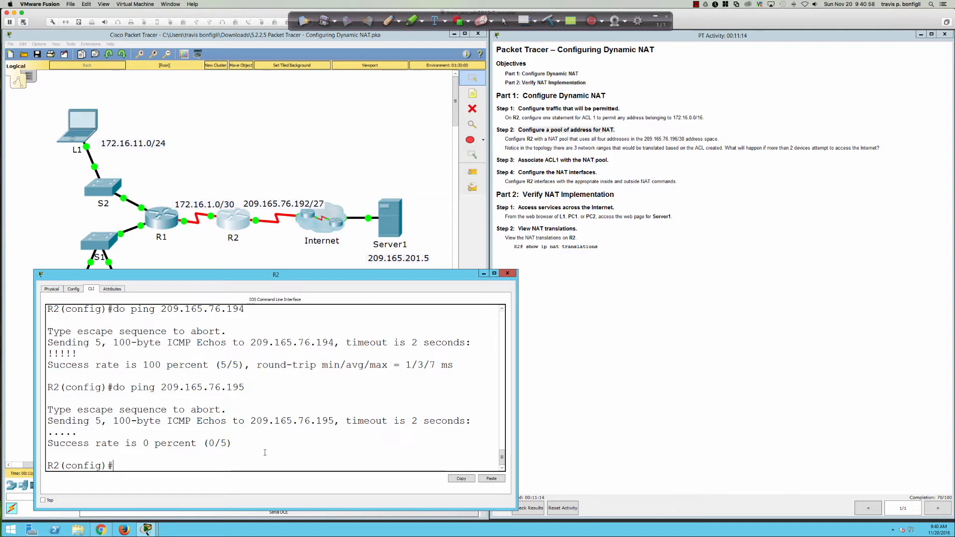
Check the ip nat options on R2 and begin an inside source translation rule based on an access list.
{"action": "type", "text": "ip nat ?"}
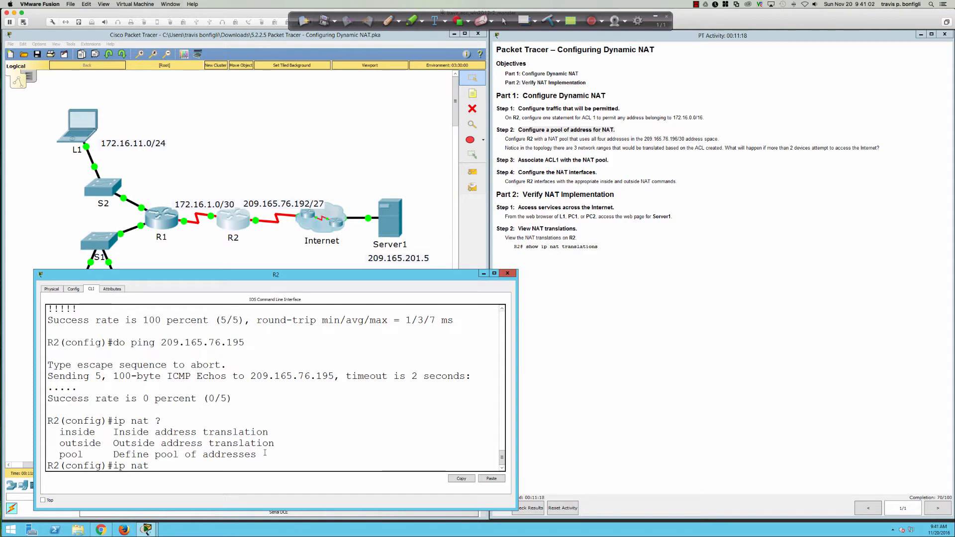
{"action": "type", "text": "po"}
{"action": "key", "text": "Tab"}
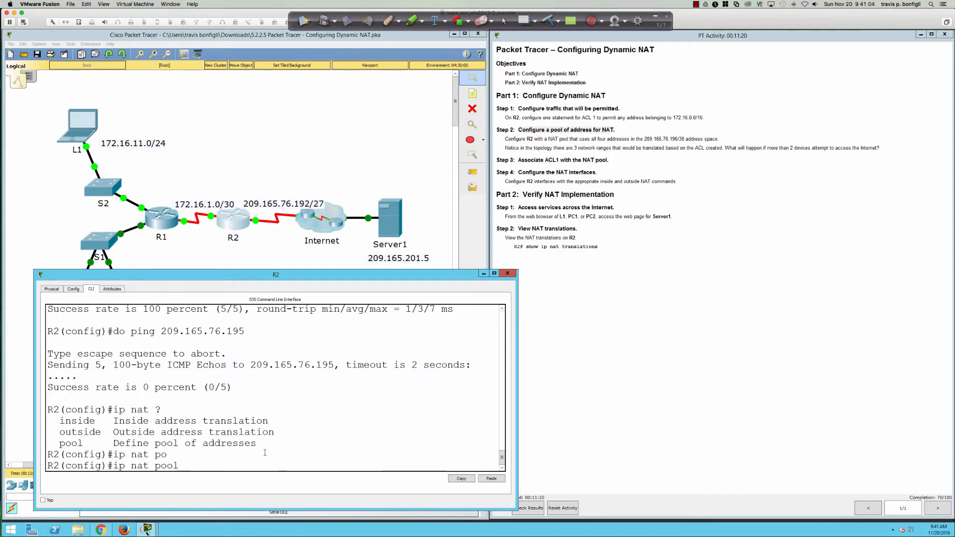
{"action": "type", "text": "o"}
{"action": "key", "text": "BackSpace"}
{"action": "key", "text": "BackSpace"}
{"action": "key", "text": "BackSpace"}
{"action": "type", "text": "in"}
{"action": "key", "text": "Tab"}
{"action": "type", "text": "sou"}
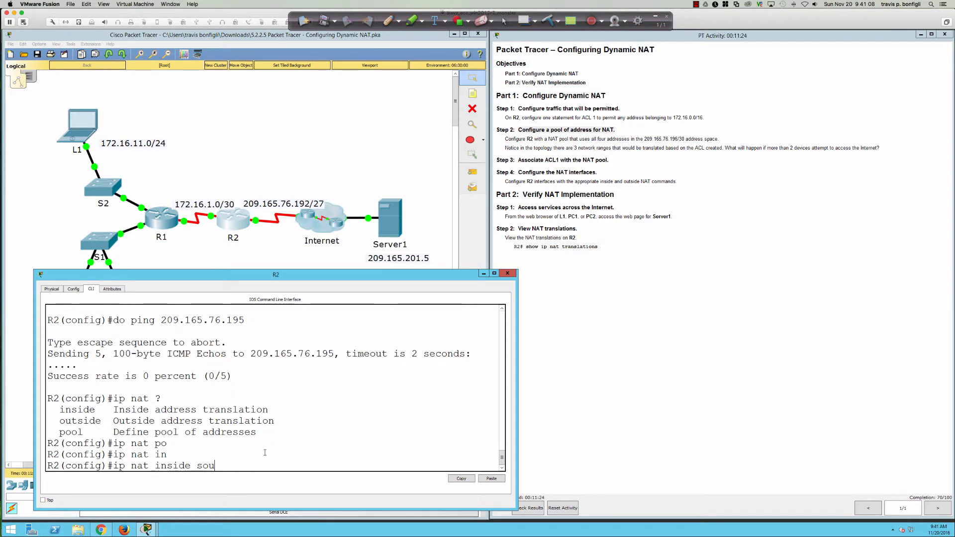
{"action": "key", "text": "Tab"}
{"action": "type", "text": "list"}
{"action": "key", "text": "Tab"}
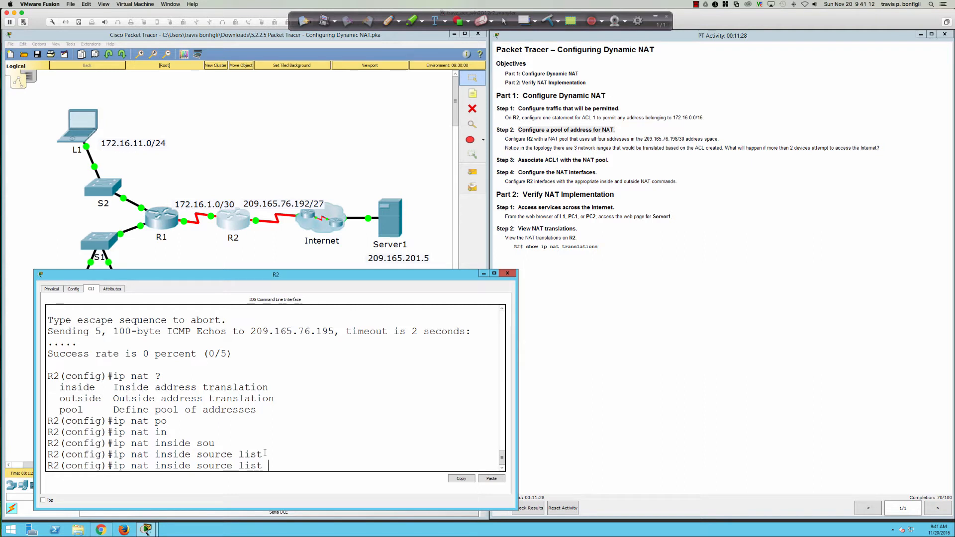
Complete the inside source rule by associating access list 1 with pool NAT, without overload, checking the command help along the way.
{"action": "type", "text": "?"}
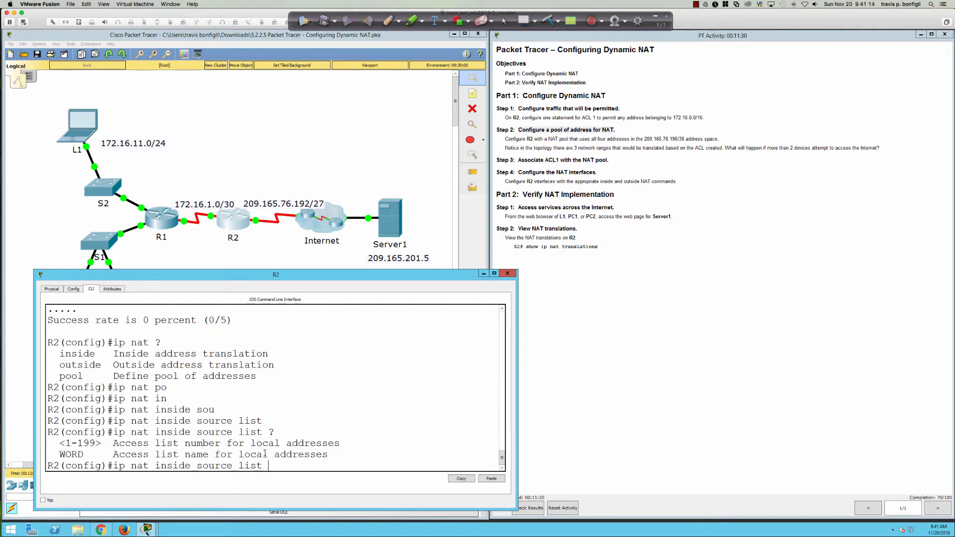
{"action": "type", "text": "1 ?"}
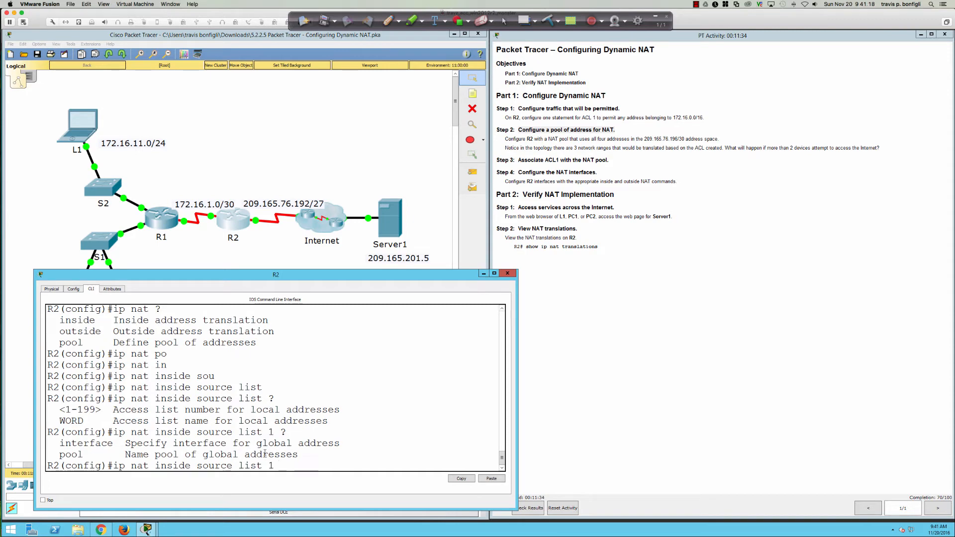
{"action": "type", "text": "poo"}
{"action": "key", "text": "Tab"}
{"action": "type", "text": "?"}
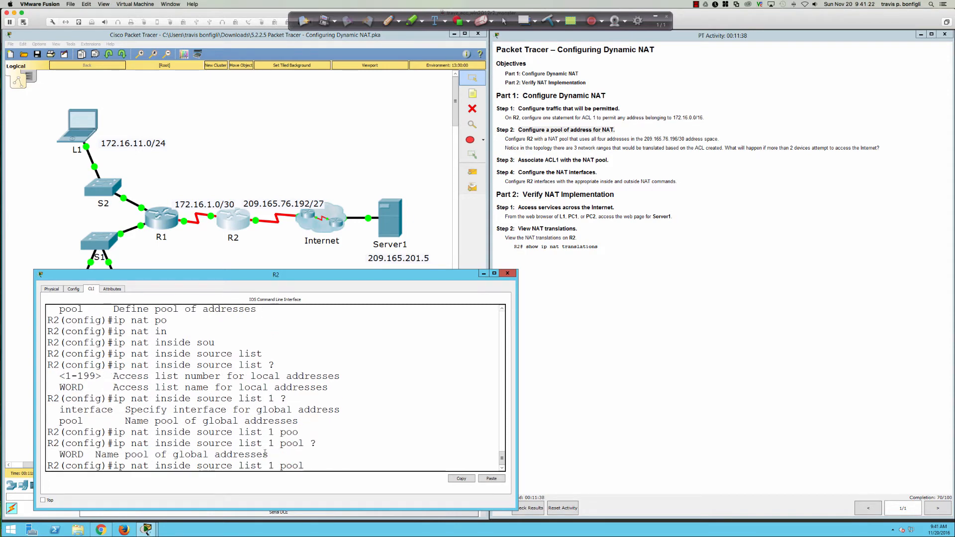
{"action": "type", "text": "NAT ?"}
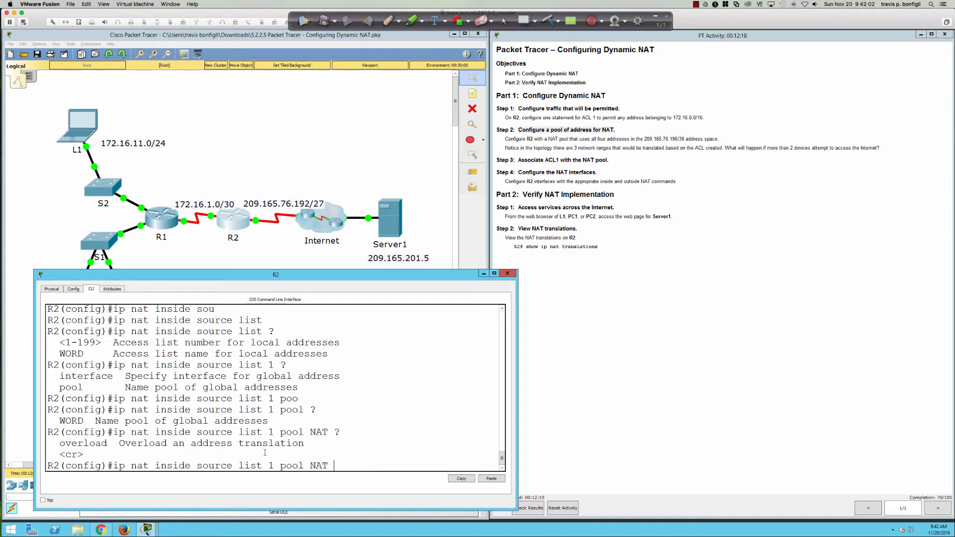
{"action": "key", "text": "Return"}
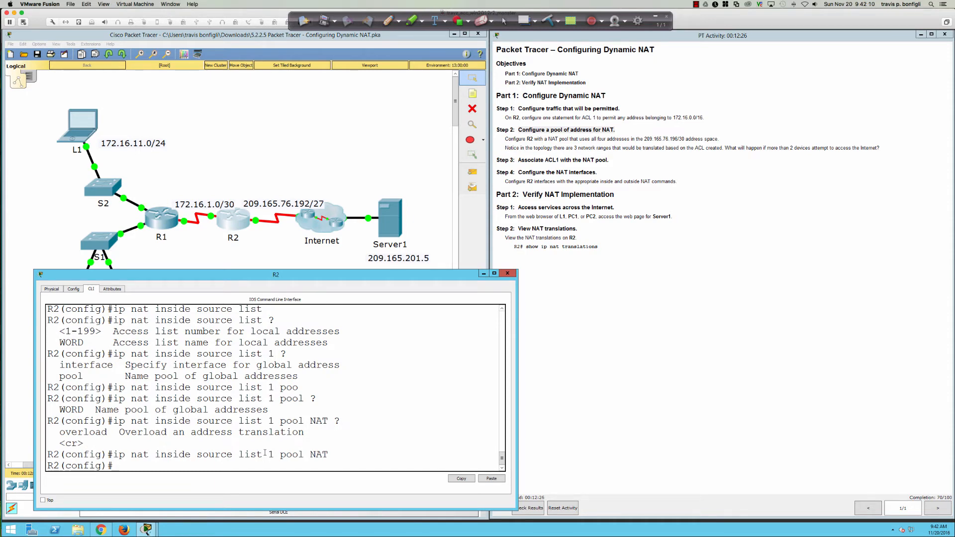
Display R2's brief IP interface summary and configure Serial0/0/0 as the NAT outside interface.
{"action": "key", "text": "Return"}
{"action": "key", "text": "Return"}
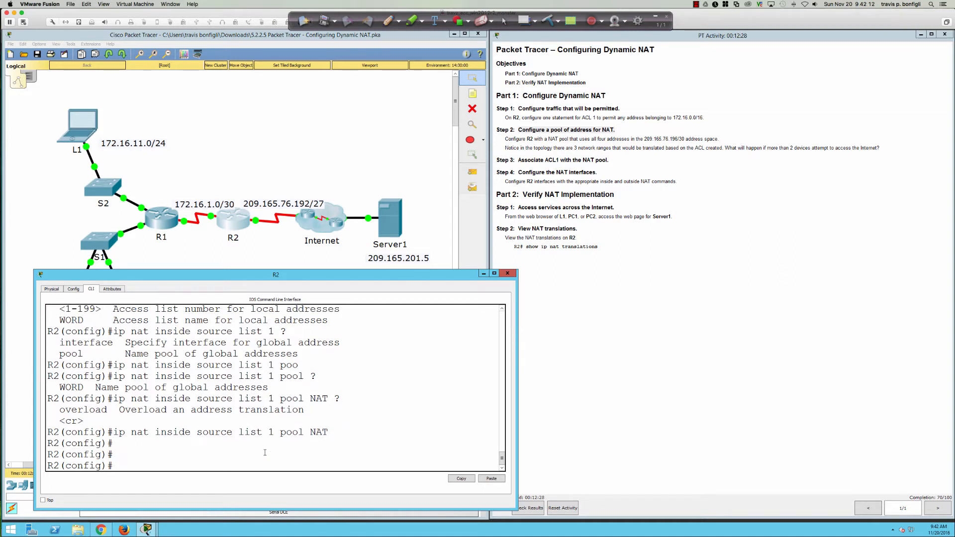
{"action": "type", "text": "do sh ip int bri"}
{"action": "key", "text": "Return"}
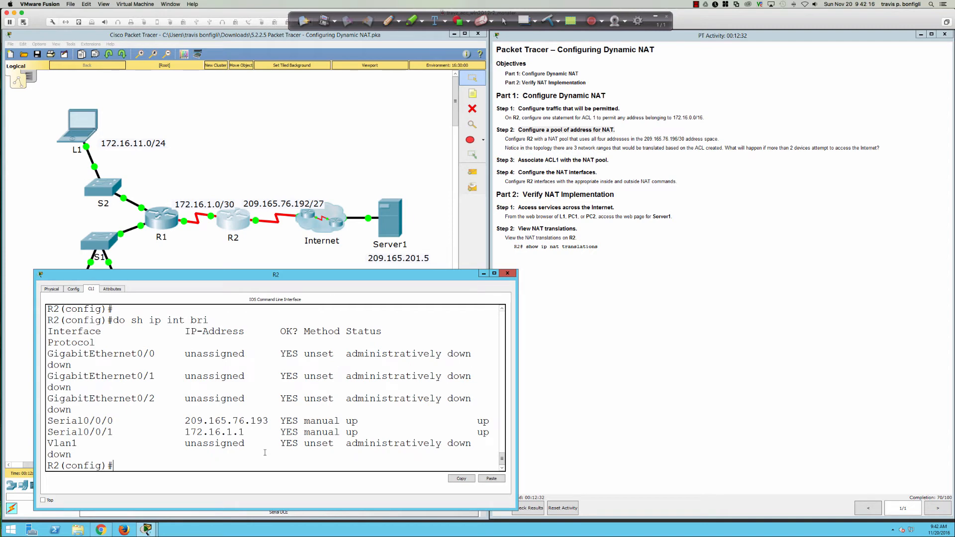
{"action": "type", "text": "int s0/0/0"}
{"action": "key", "text": "Return"}
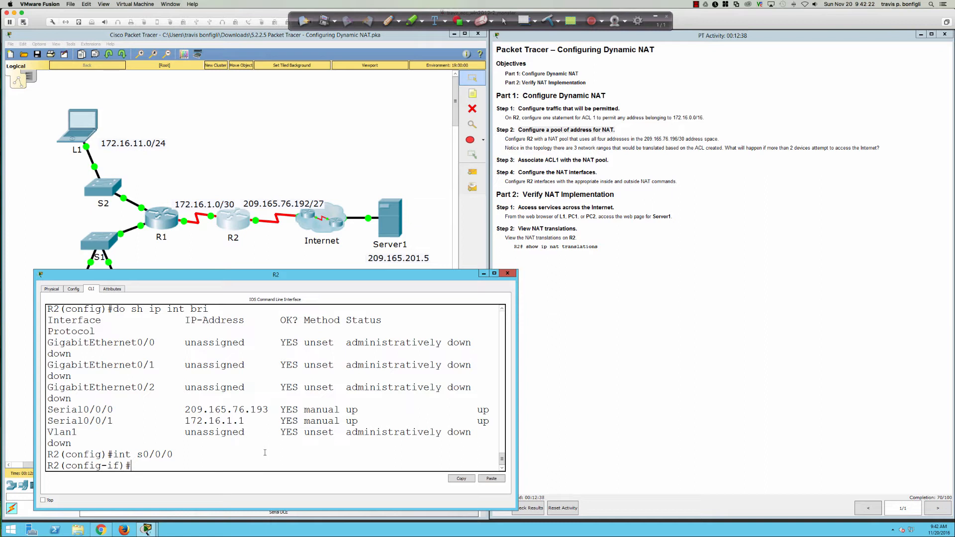
{"action": "type", "text": "ip nat out"}
{"action": "key", "text": "Tab"}
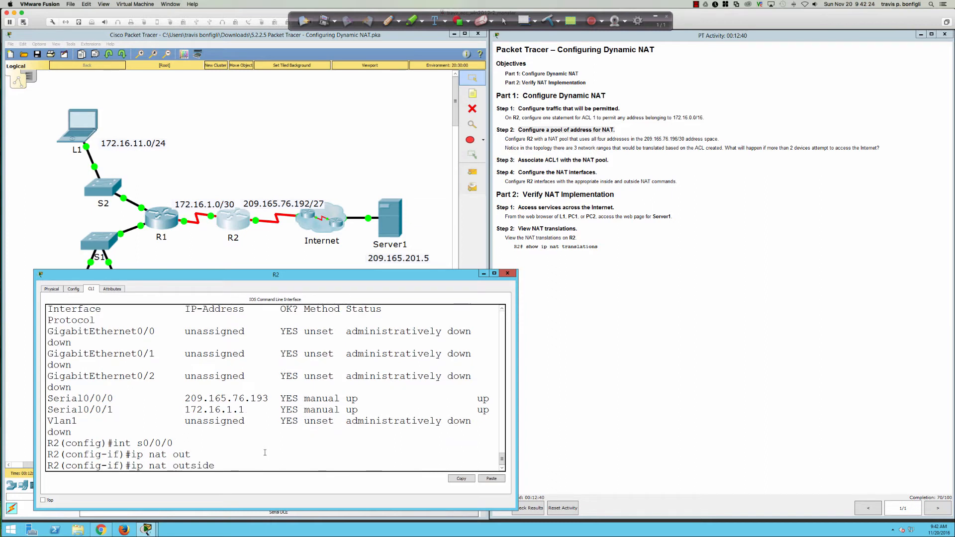
{"action": "key", "text": "Return"}
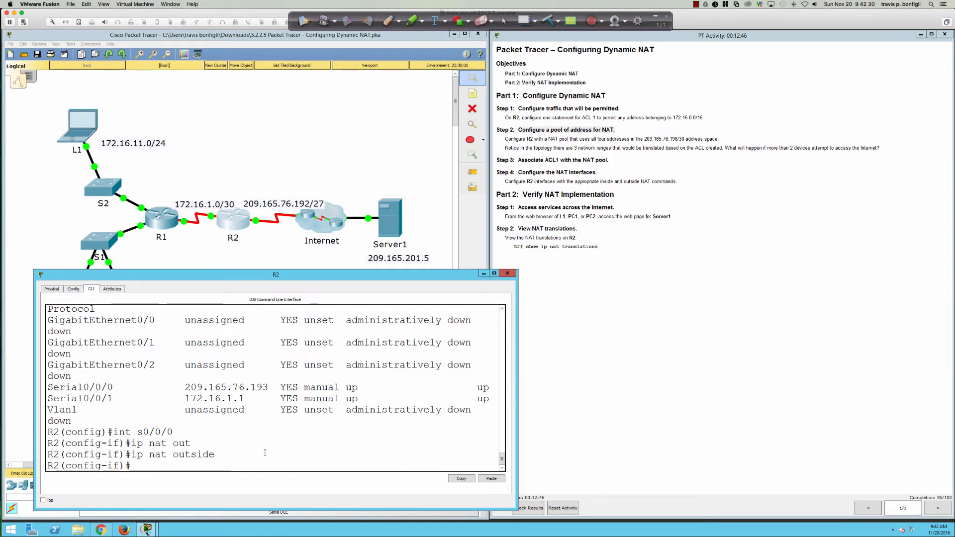
Configure R2's Serial0/0/1 as the NAT inside interface.
{"action": "type", "text": "int s0/0/1"}
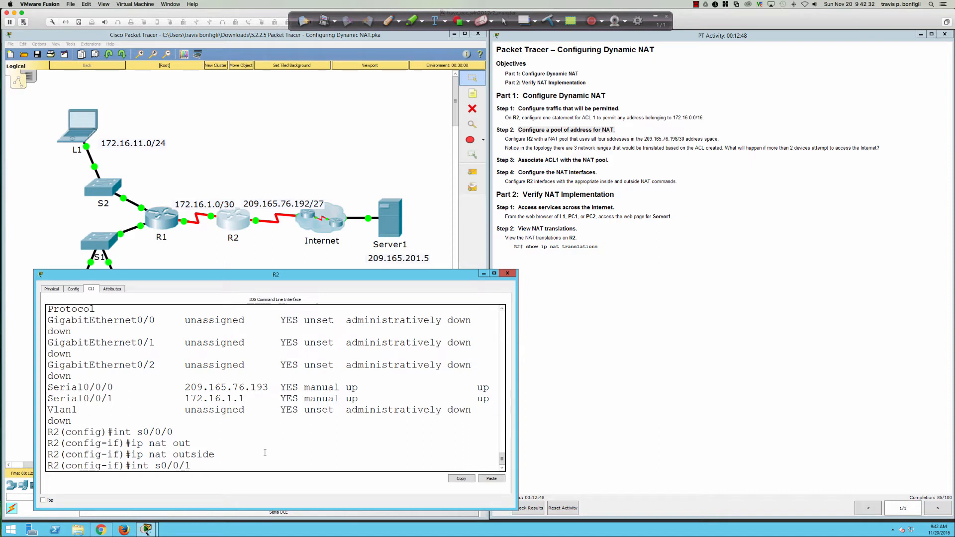
{"action": "key", "text": "Return"}
{"action": "type", "text": "ip nat"}
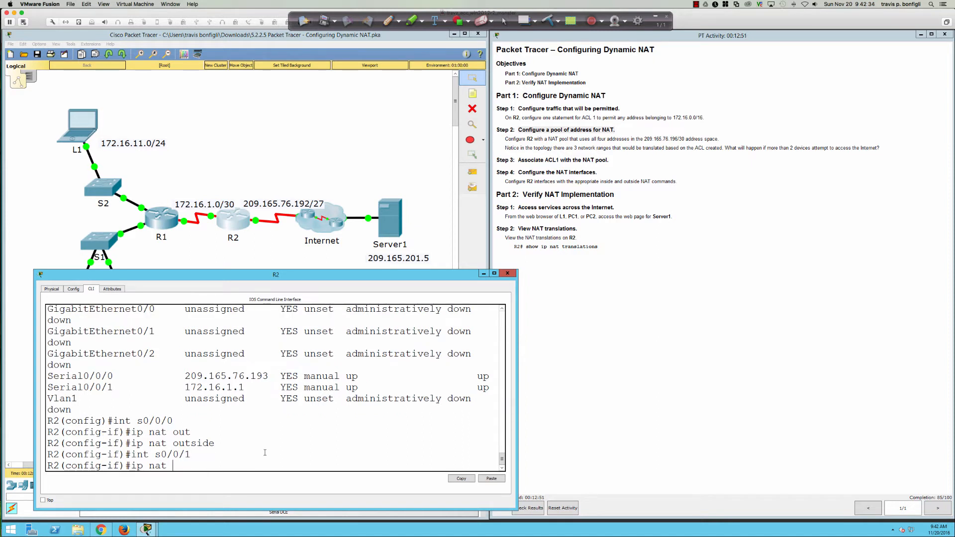
{"action": "type", "text": " ins"}
{"action": "key", "text": "Tab"}
{"action": "key", "text": "Return"}
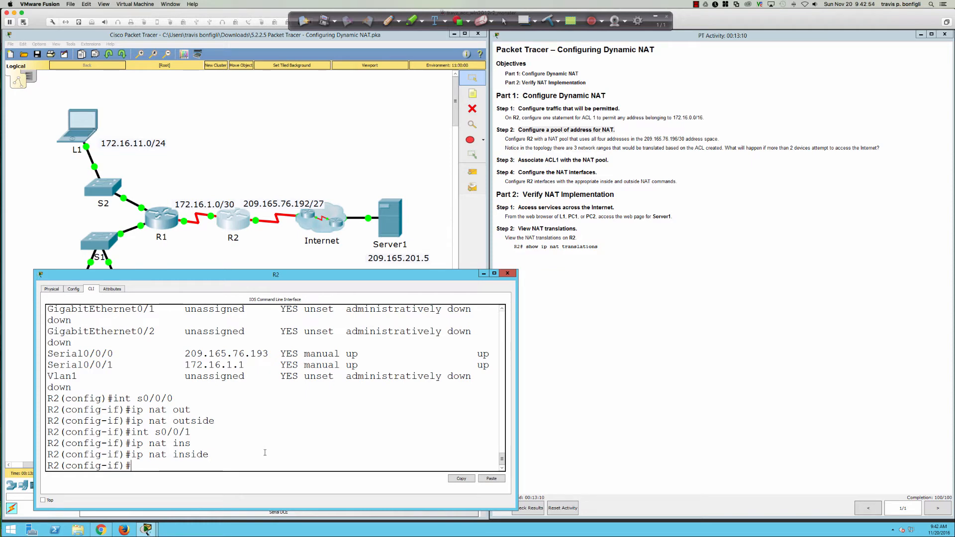
{"action": "key", "text": "Return"}
{"action": "key", "text": "Return"}
{"action": "key", "text": "Return"}
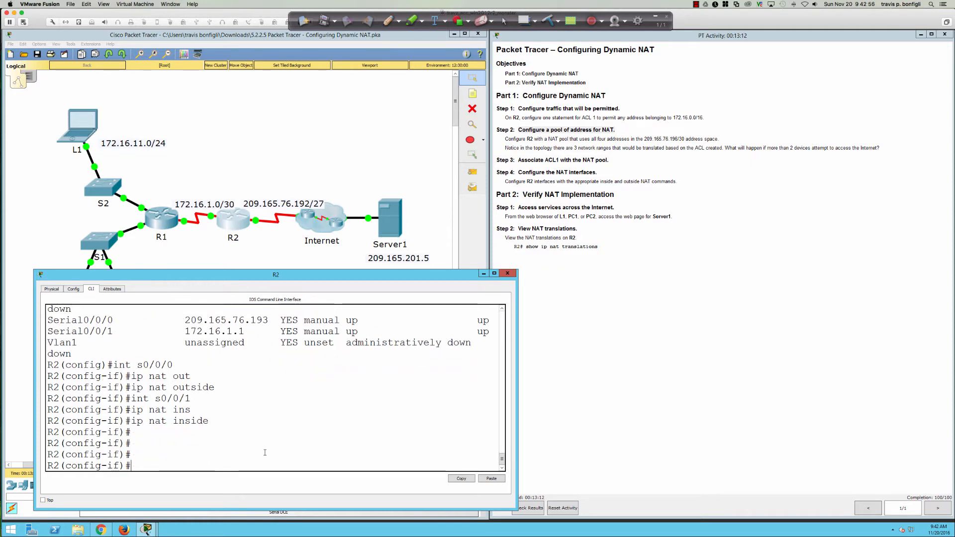
Bring the network topology forward and open PC1's Command Prompt, moving its window clear of the topology's routers.
{"action": "left_click", "coordinate": [174, 253]}
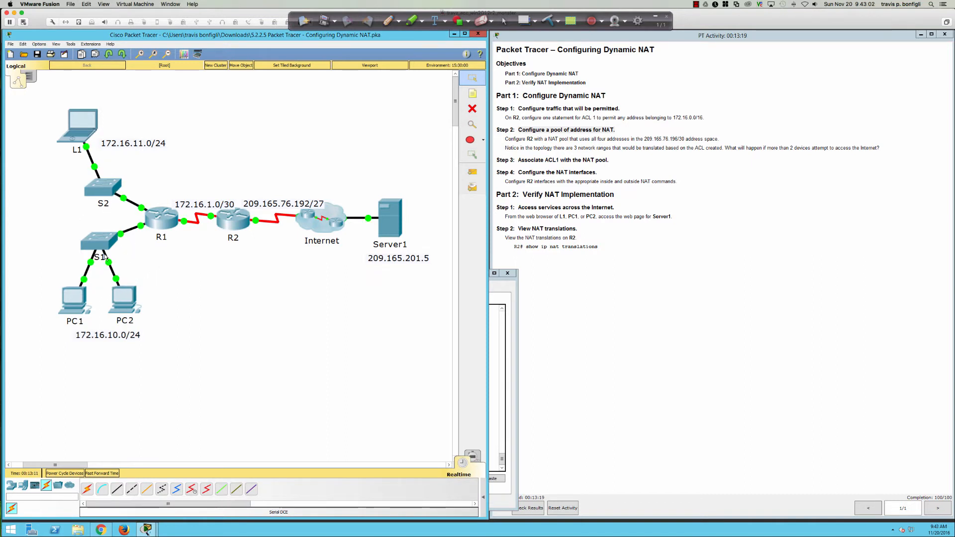
{"action": "left_click", "coordinate": [73, 304]}
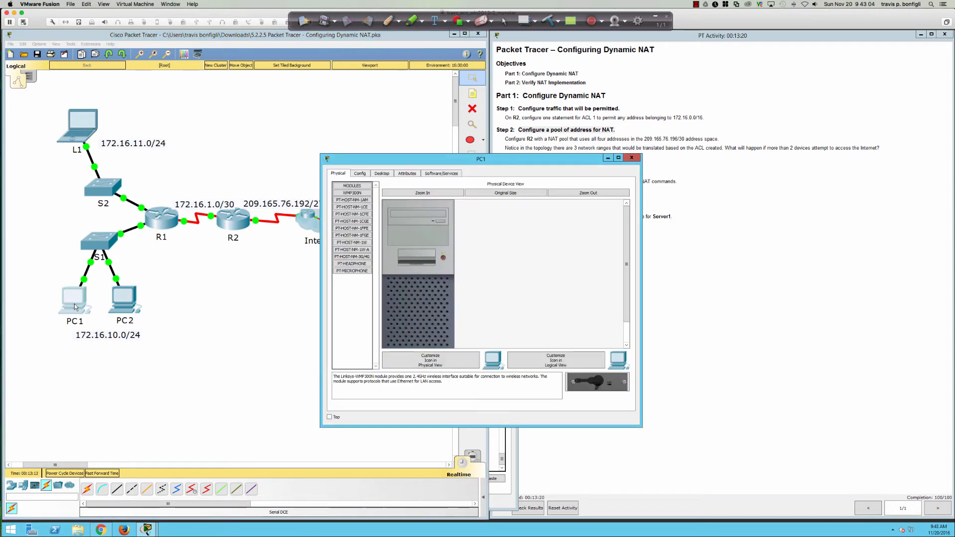
{"action": "left_click_drag", "start_coordinate": [414, 163], "coordinate": [299, 255]}
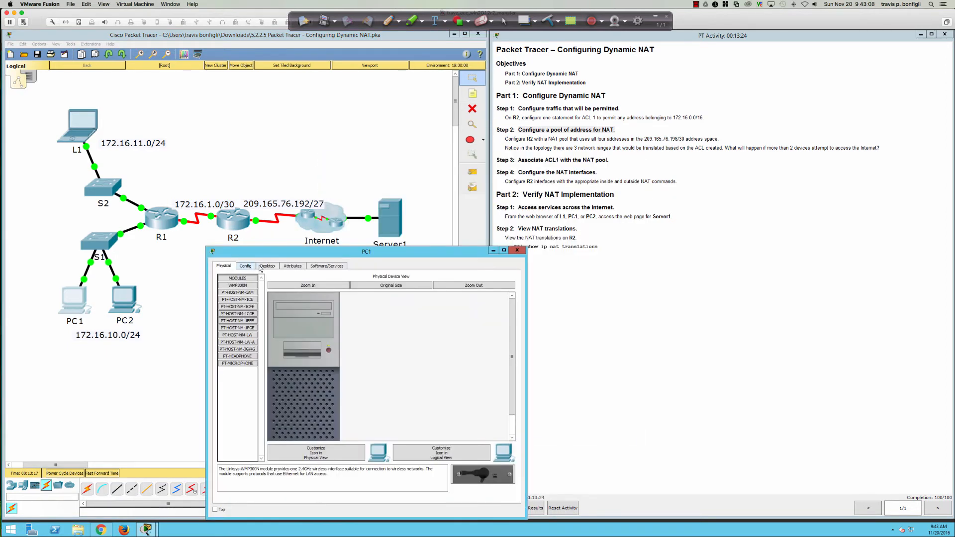
{"action": "left_click", "coordinate": [265, 266]}
{"action": "left_click", "coordinate": [429, 306]}
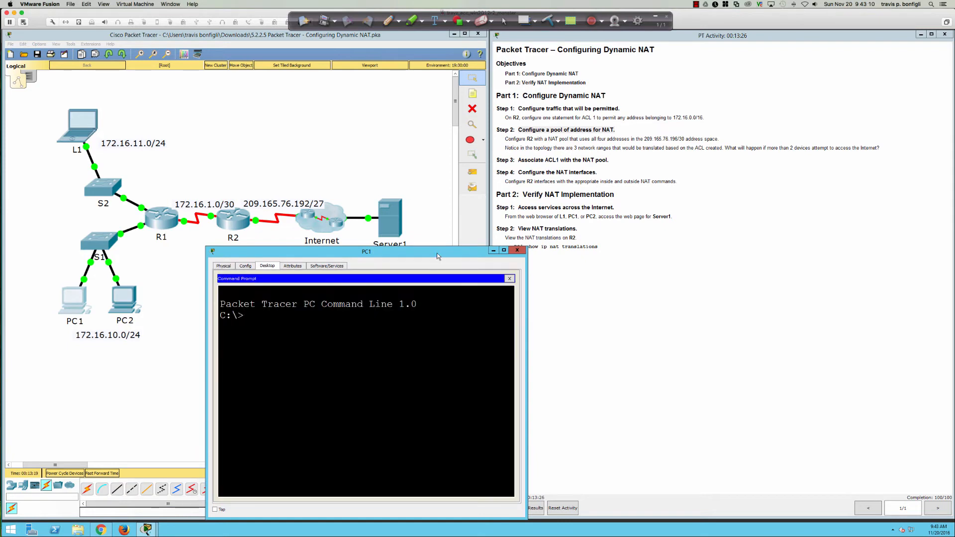
Move PC1's window clear of Server1's address and ping Server1 at 209.165.201.5 twice from PC1's Command Prompt.
{"action": "left_click_drag", "start_coordinate": [437, 252], "coordinate": [394, 275]}
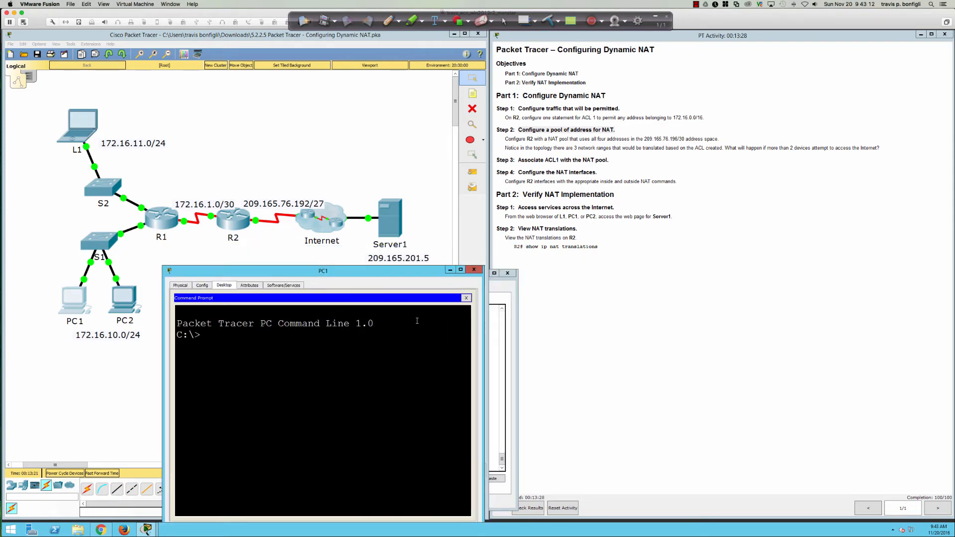
{"action": "type", "text": "ping 209.165.201.5"}
{"action": "key", "text": "Return"}
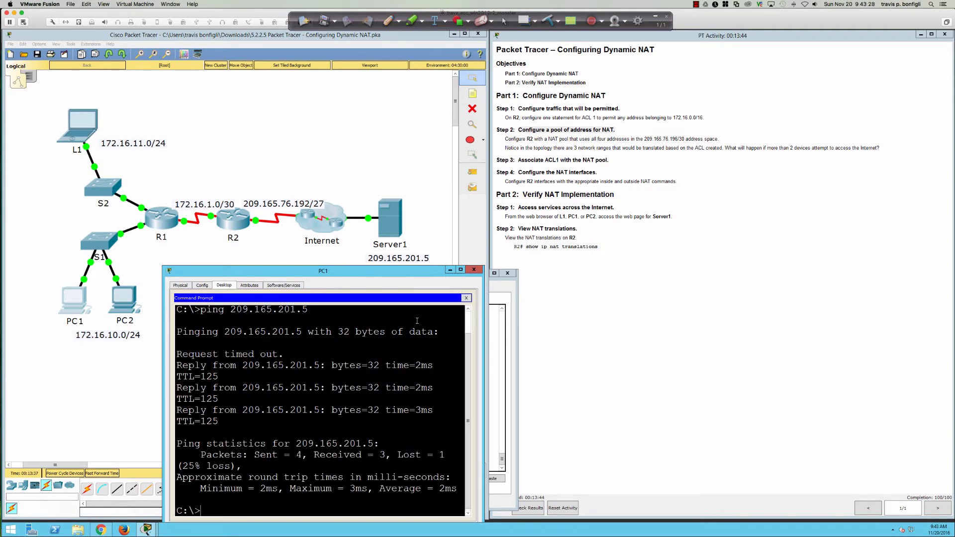
{"action": "key", "text": "Up"}
{"action": "key", "text": "Return"}
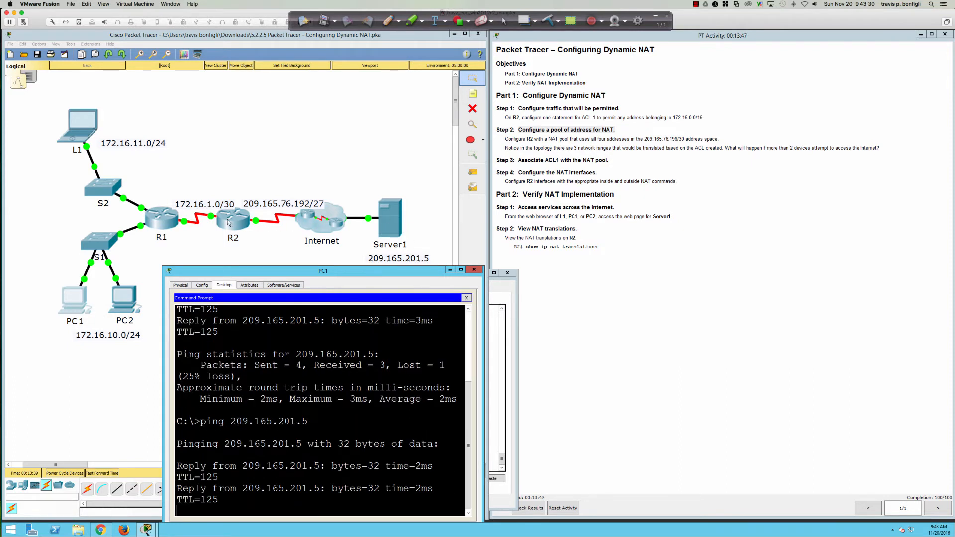
Display R2's NAT translation table with do sh ip nat trans and review the port numbers of the inside global addresses.
{"action": "left_click", "coordinate": [228, 221]}
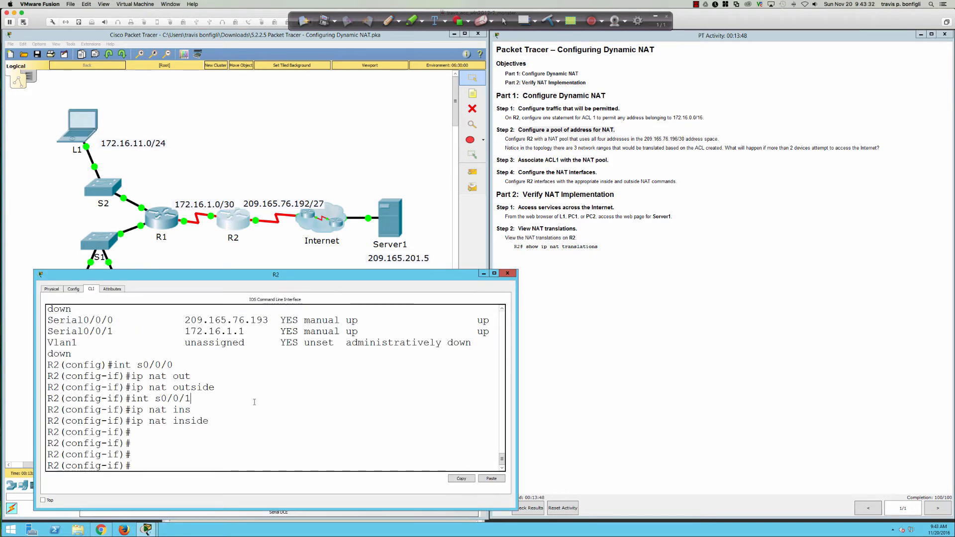
{"action": "type", "text": "do shi p"}
{"action": "key", "text": "BackSpace"}
{"action": "key", "text": "BackSpace"}
{"action": "key", "text": "BackSpace"}
{"action": "type", "text": "ip nat trans"}
{"action": "key", "text": "Return"}
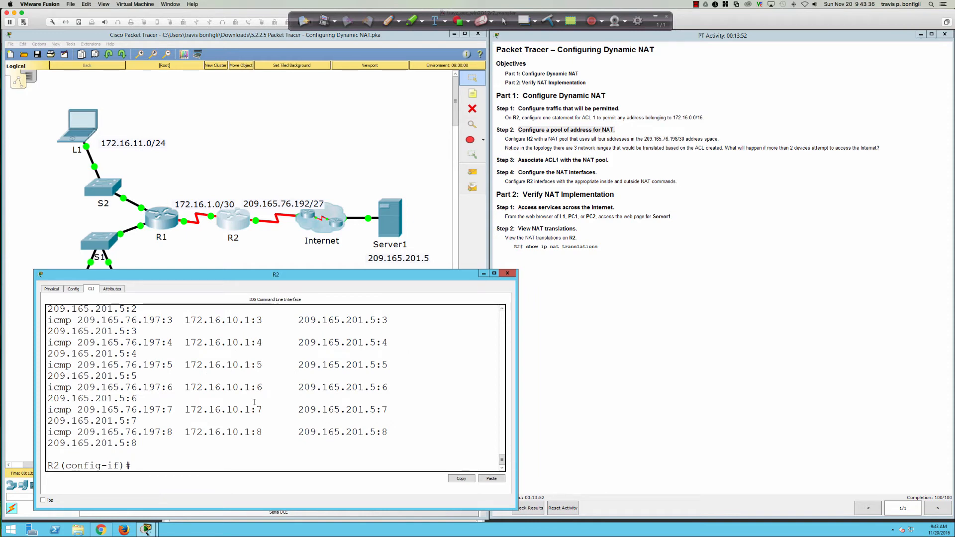
{"action": "scroll", "coordinate": [208, 421], "scroll_direction": "up", "scroll_amount": 2}
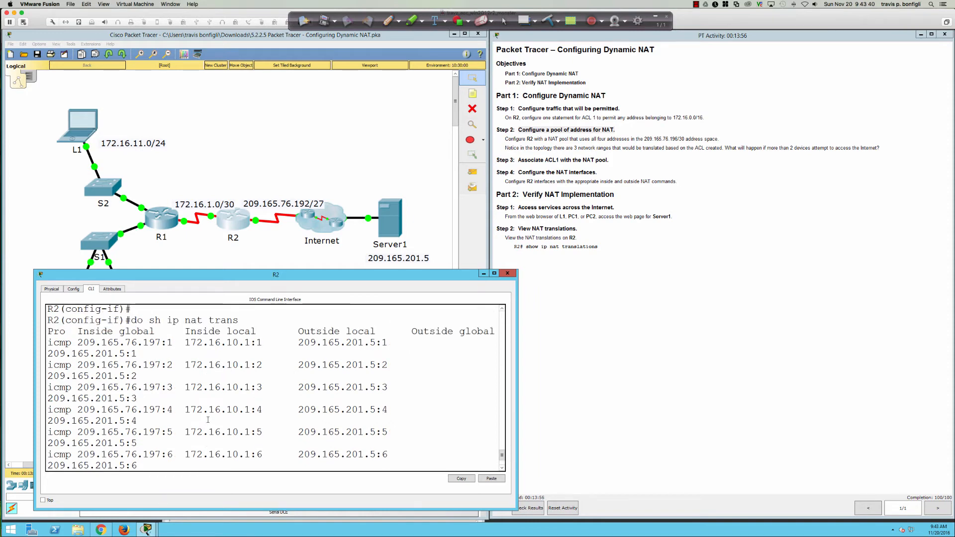
{"action": "scroll", "coordinate": [208, 419], "scroll_direction": "down", "scroll_amount": 2}
{"action": "left_click_drag", "start_coordinate": [164, 364], "coordinate": [178, 365]}
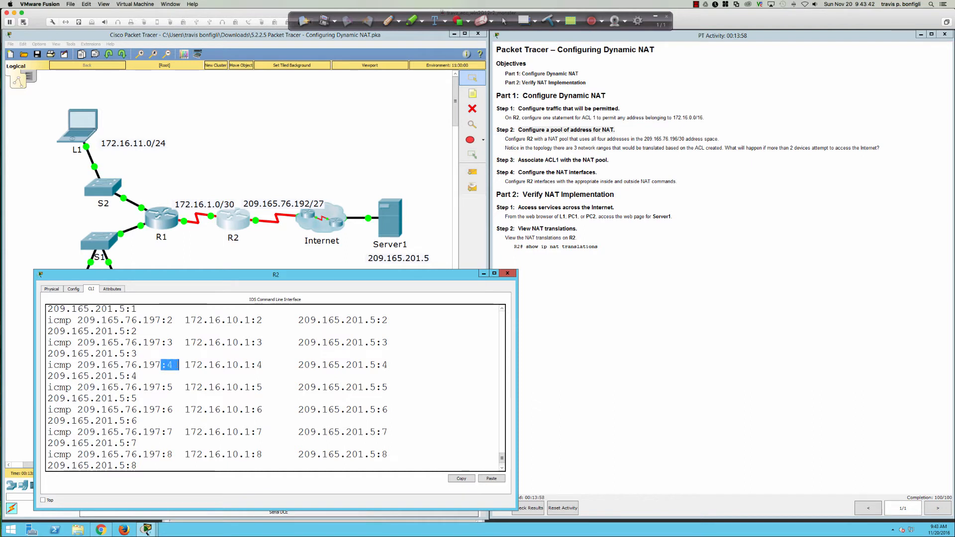
{"action": "scroll", "coordinate": [198, 387], "scroll_direction": "down", "scroll_amount": 2}
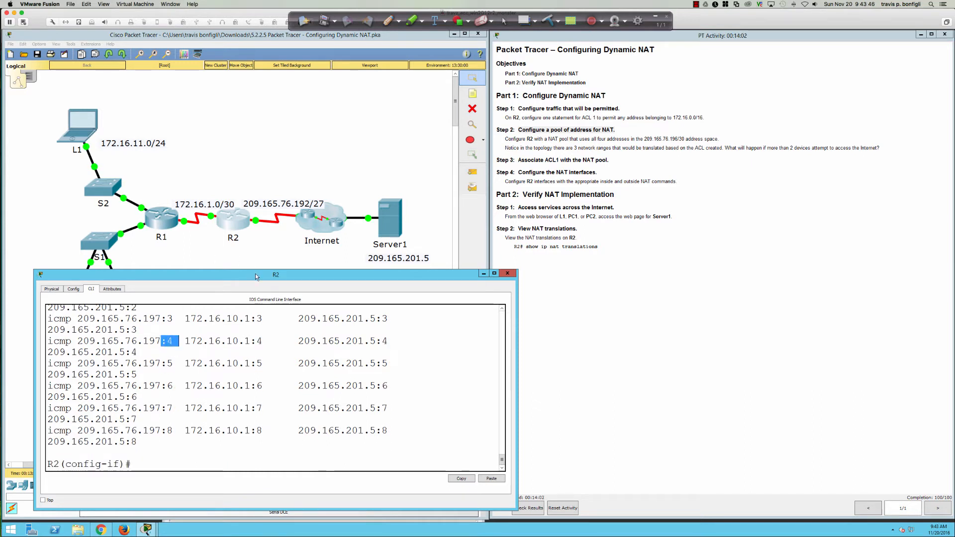
Move R2's window beside PC1's and ping 209.165.201.5 again from PC1's Command Prompt.
{"action": "left_click_drag", "start_coordinate": [257, 275], "coordinate": [631, 274]}
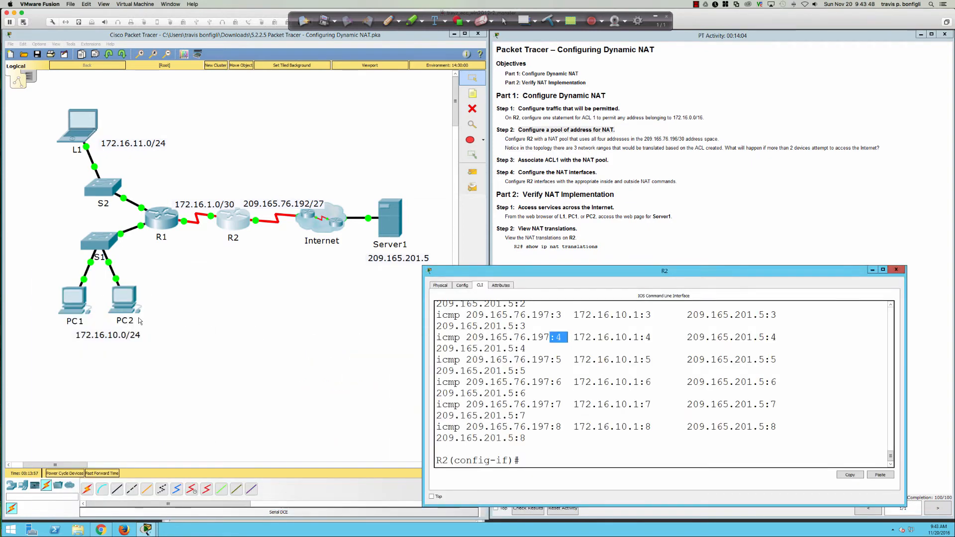
{"action": "left_click", "coordinate": [73, 299]}
{"action": "key", "text": "Up"}
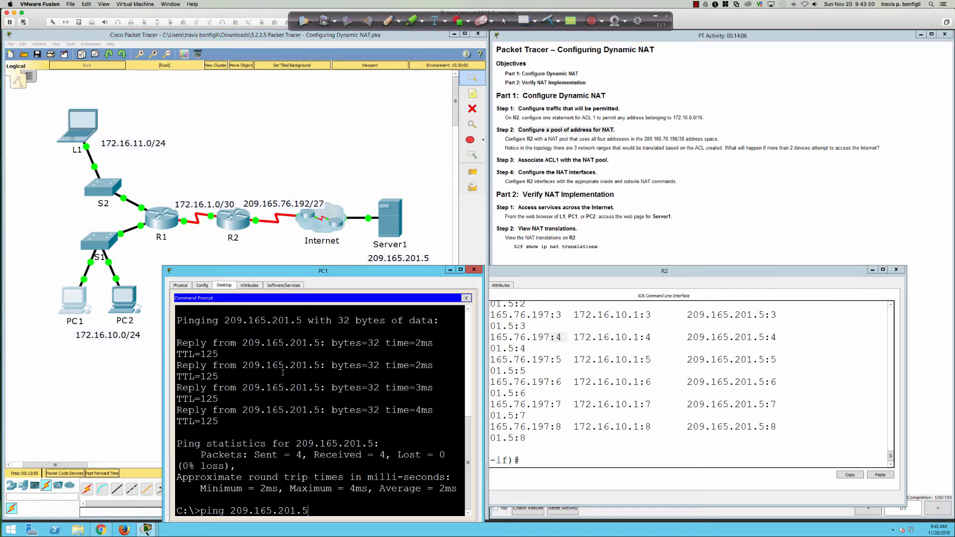
{"action": "key", "text": "Return"}
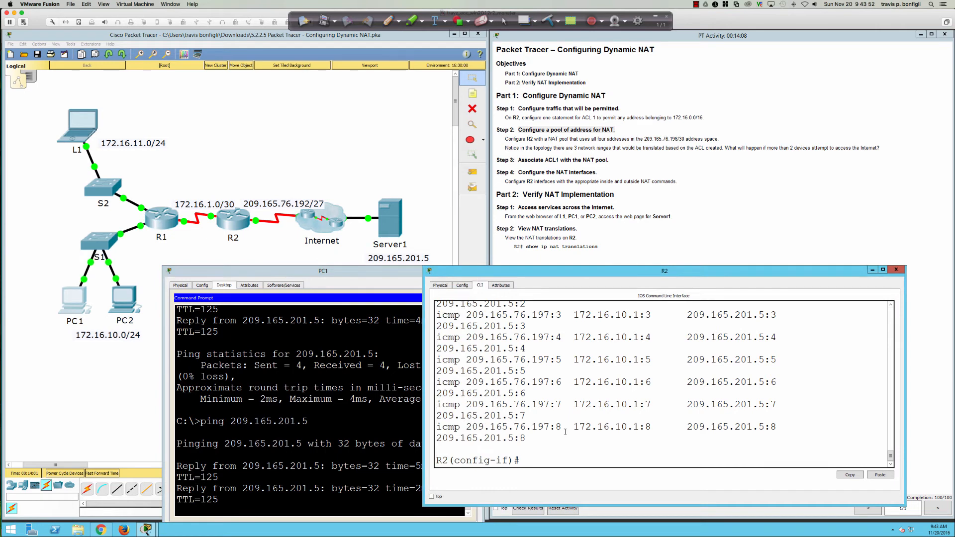
Check the port number of the last translation entry and redisplay R2's NAT translation table.
{"action": "left_click_drag", "start_coordinate": [549, 426], "coordinate": [565, 426]}
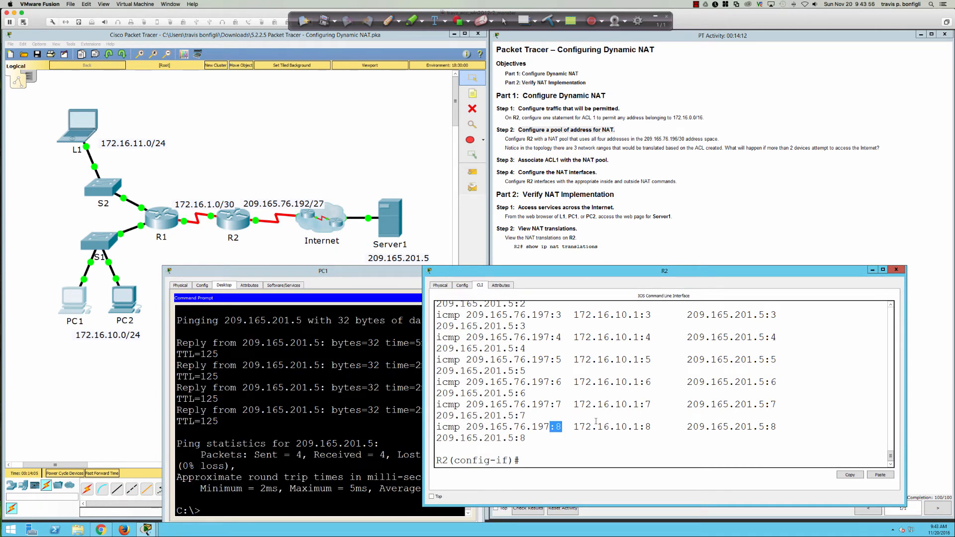
{"action": "key", "text": "Up"}
{"action": "key", "text": "Return"}
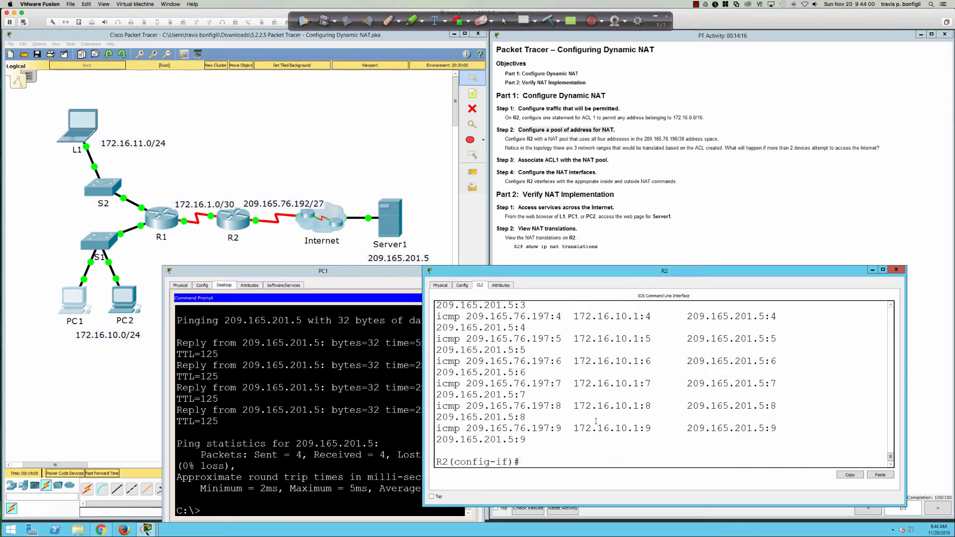
{"action": "key", "text": "Up"}
{"action": "key", "text": "Return"}
{"action": "key", "text": "Up"}
{"action": "key", "text": "Return"}
Repeat the ping to 209.165.201.5 from PC1 to generate more NAT traffic.
{"action": "left_click", "coordinate": [372, 426]}
{"action": "key", "text": "Up"}
{"action": "key", "text": "Return"}
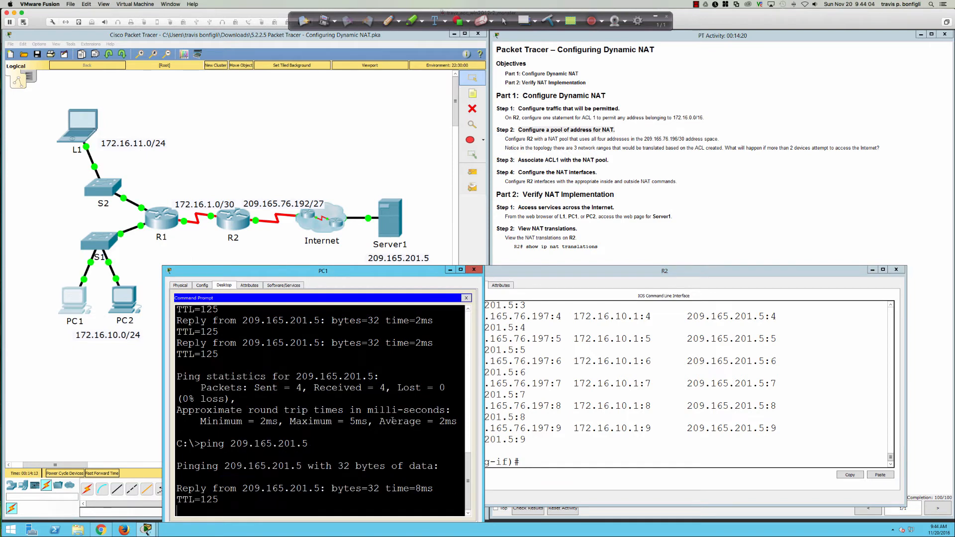
Examine how the inside global and inside local addresses pair up in R2's listed NAT translations.
{"action": "left_click", "coordinate": [589, 448]}
{"action": "key", "text": "Up"}
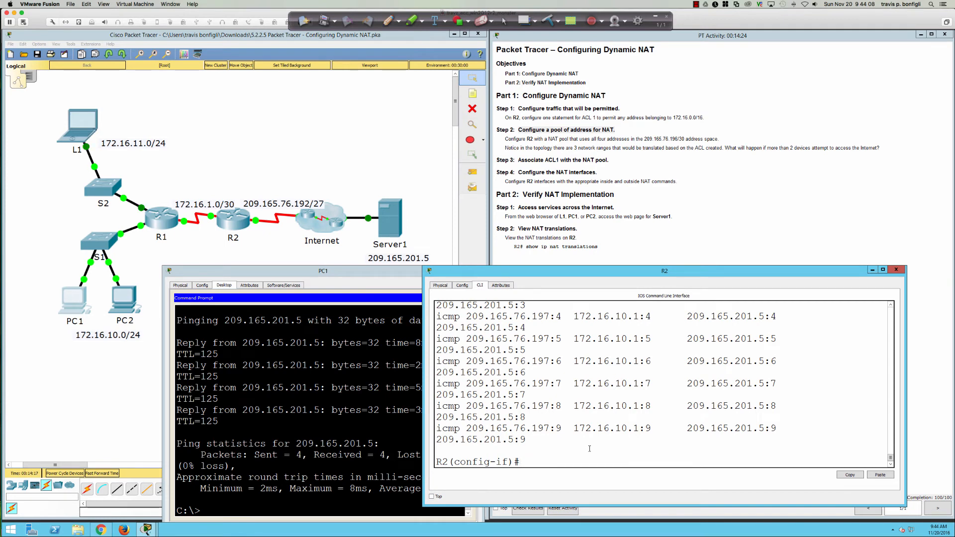
{"action": "key", "text": "Down"}
{"action": "key", "text": "Up"}
{"action": "key", "text": "Down"}
{"action": "scroll", "coordinate": [571, 437], "scroll_direction": "up", "scroll_amount": 3}
{"action": "scroll", "coordinate": [572, 436], "scroll_direction": "down", "scroll_amount": 3}
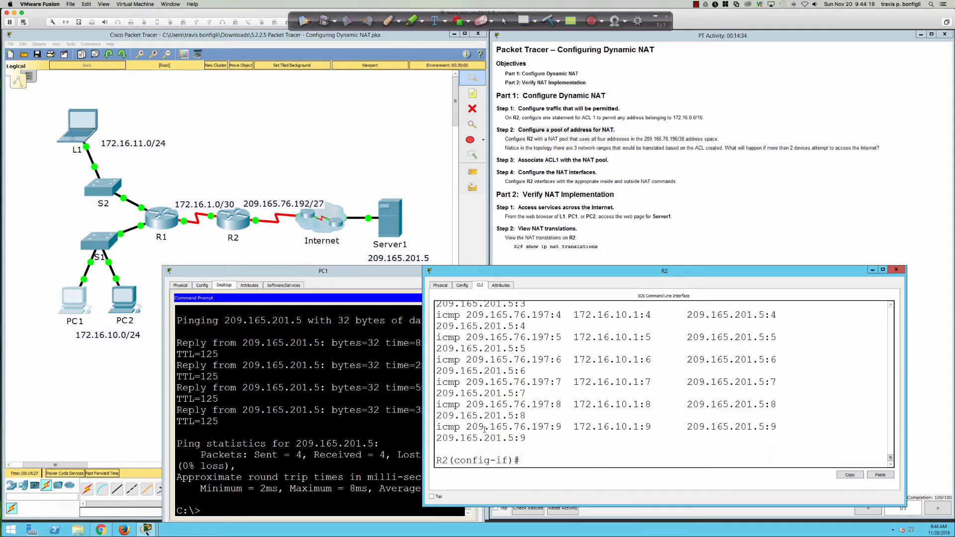
{"action": "left_click_drag", "start_coordinate": [435, 382], "coordinate": [651, 382]}
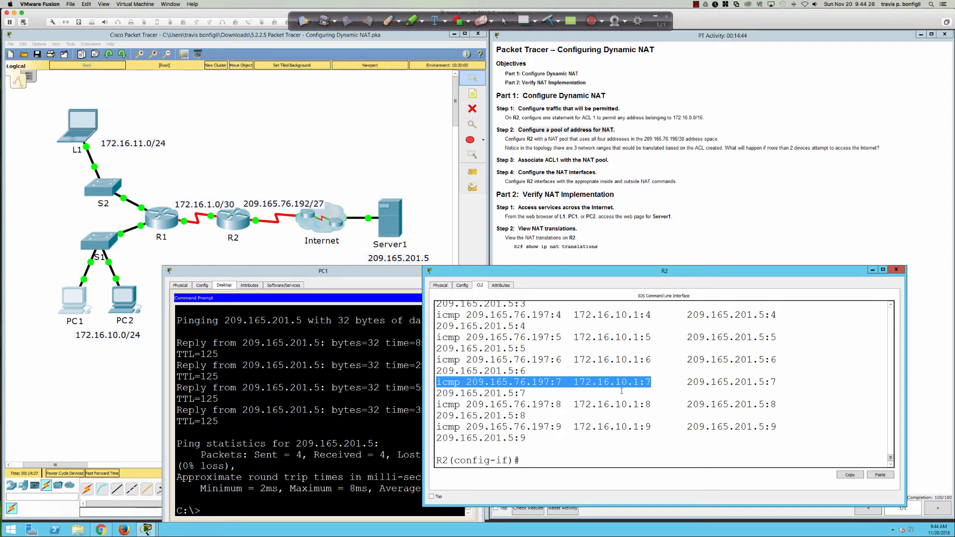
{"action": "left_click", "coordinate": [601, 448]}
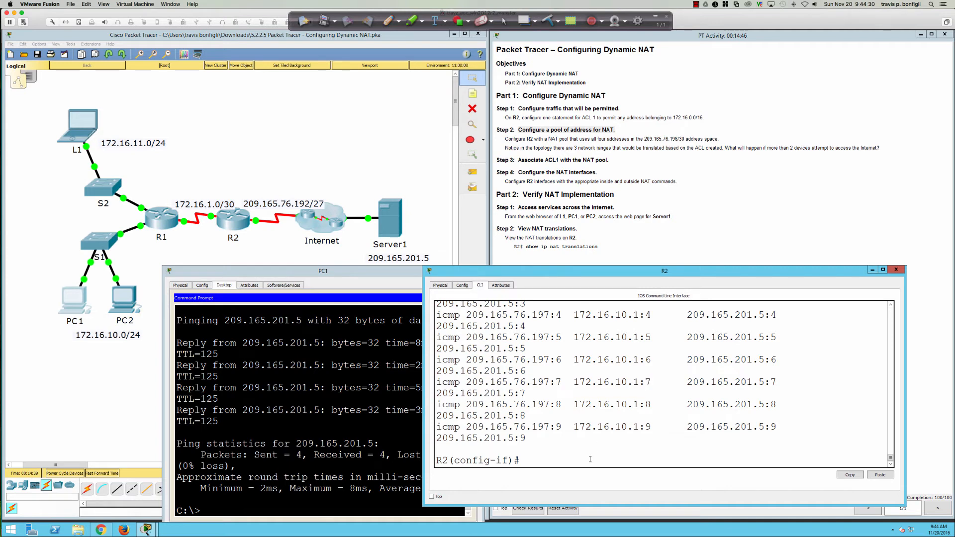
Redisplay R2's NAT translation table and review its entries from the start of the list.
{"action": "key", "text": "Up"}
{"action": "key", "text": "Return"}
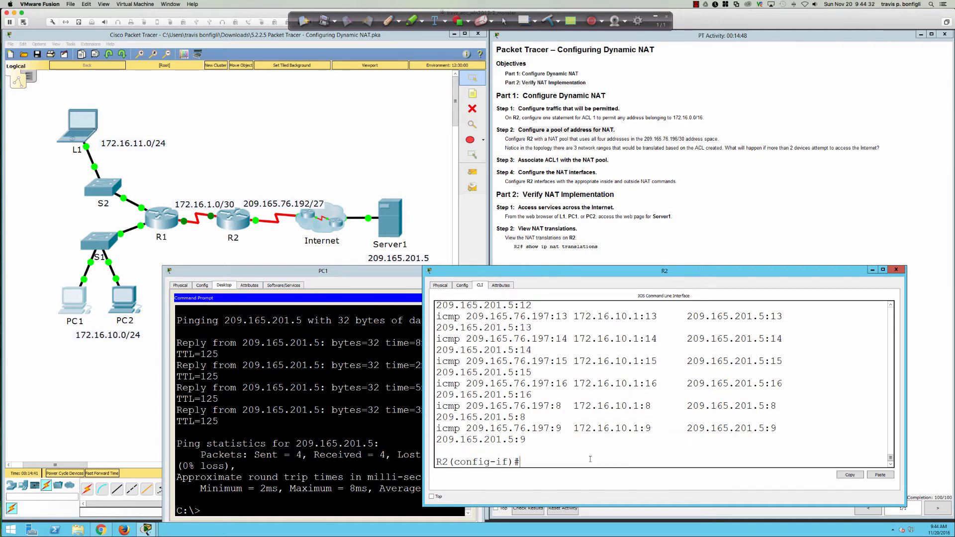
{"action": "key", "text": "Up"}
{"action": "key", "text": "Return"}
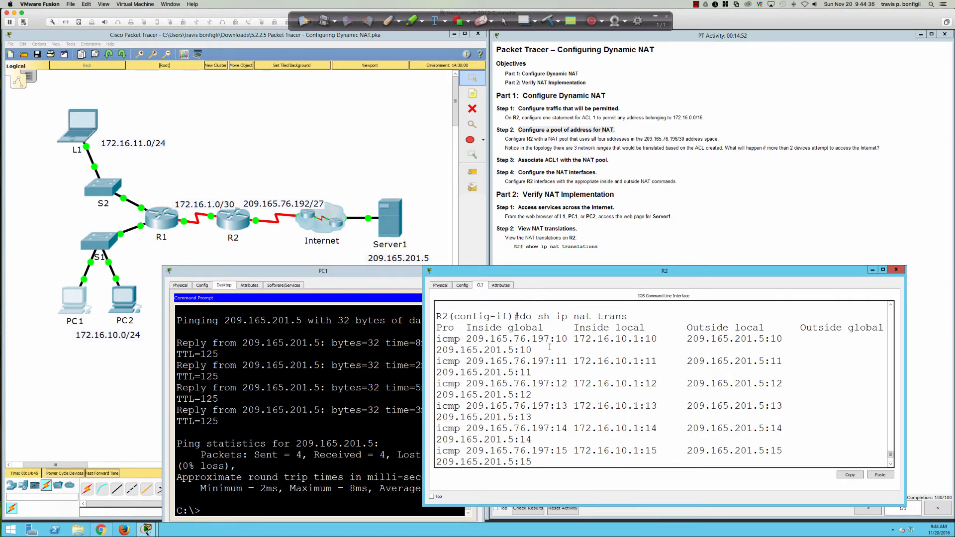
Reissue the ip nat inside command twice on R2's Serial0/0/1 interface.
{"action": "key", "text": "Up"}
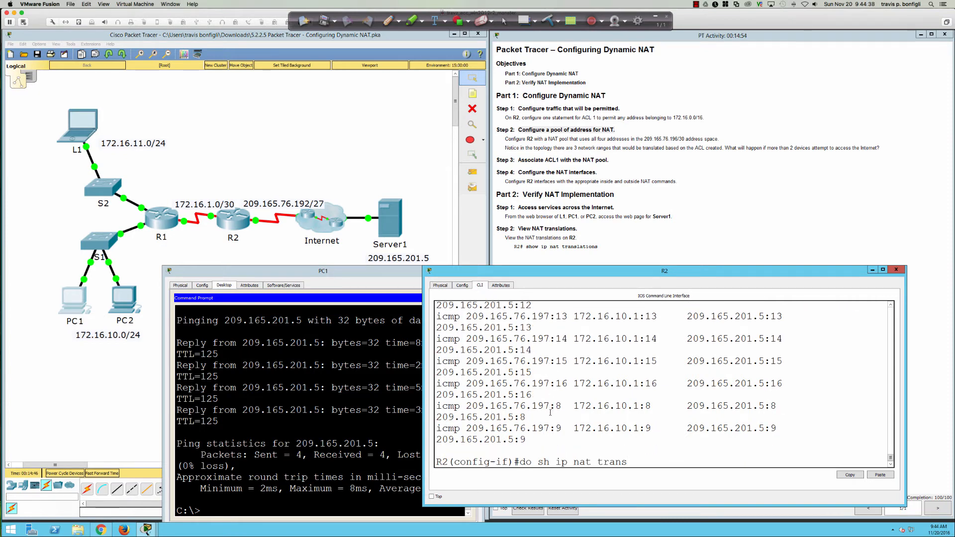
{"action": "key", "text": "Up"}
{"action": "key", "text": "Return"}
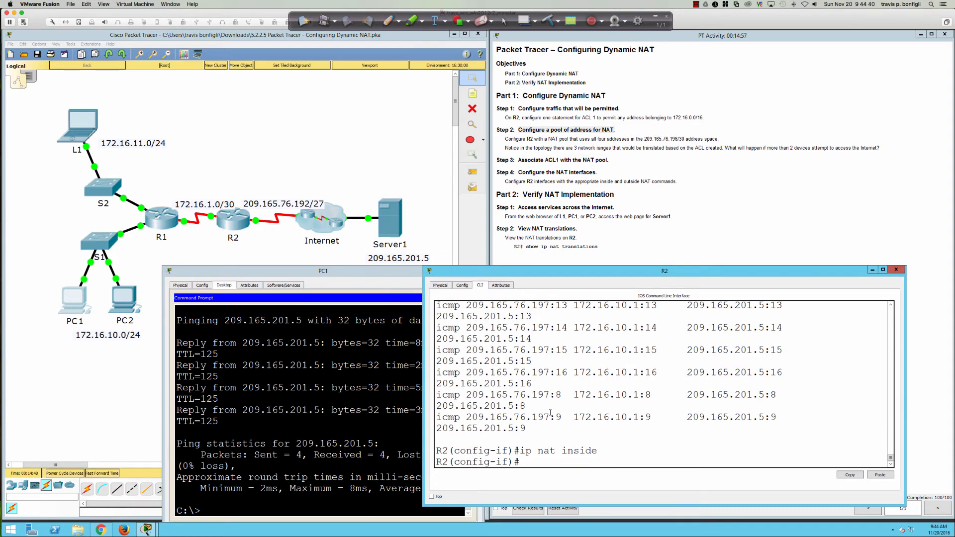
{"action": "key", "text": "Up"}
{"action": "key", "text": "Return"}
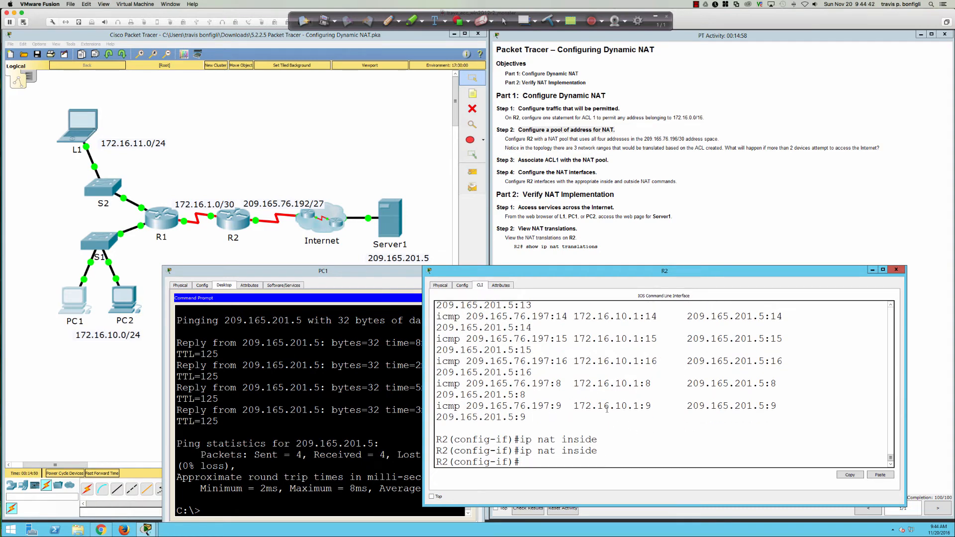
Check the port numbers of a listed translation and display R2's NAT statistics with do sh ip nat st.
{"action": "left_click_drag", "start_coordinate": [550, 361], "coordinate": [585, 362]}
{"action": "left_click", "coordinate": [662, 432]}
{"action": "type", "text": "do sh ip nat st"}
{"action": "key", "text": "Return"}
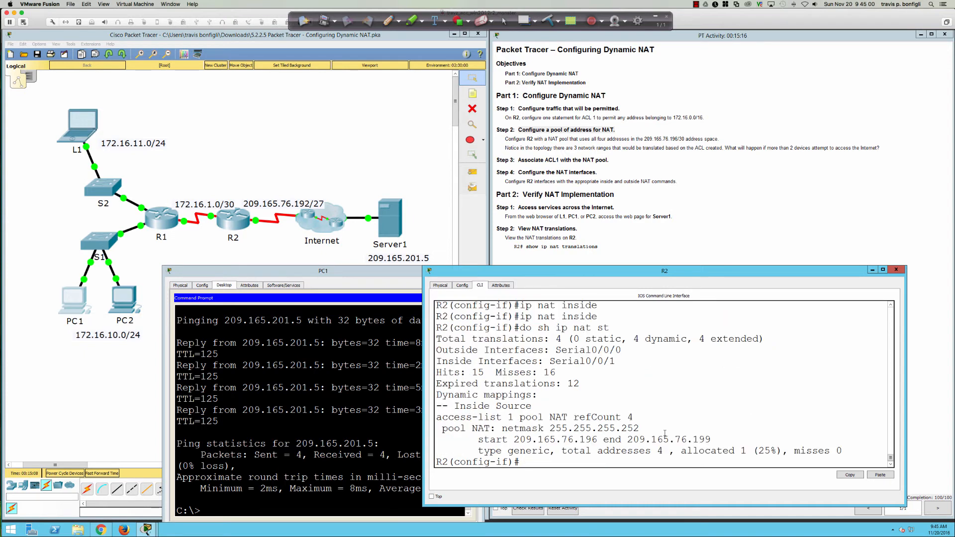
{"action": "key", "text": "Return"}
{"action": "key", "text": "Return"}
{"action": "key", "text": "Return"}
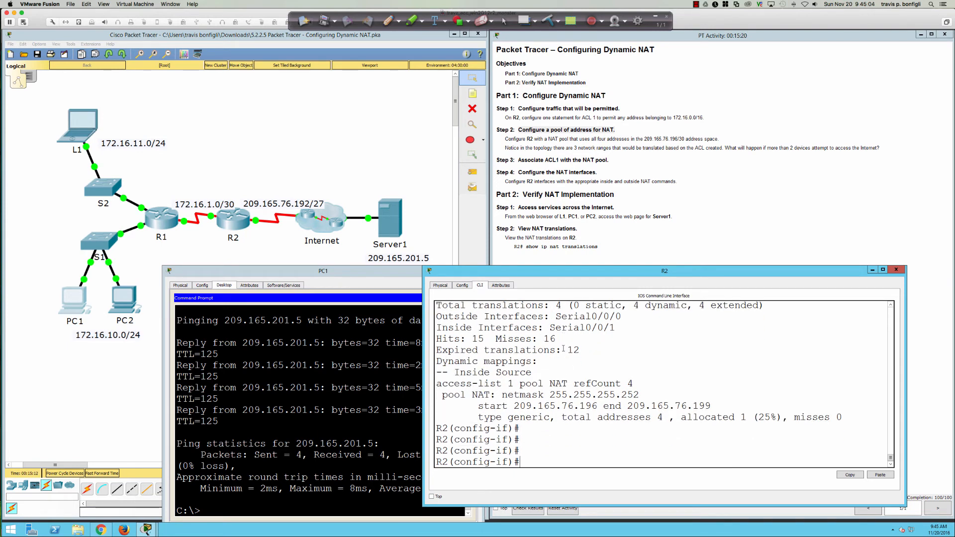
Examine the hits, misses and expired translations in R2's NAT statistics.
{"action": "scroll", "coordinate": [563, 350], "scroll_direction": "up", "scroll_amount": 1}
{"action": "scroll", "coordinate": [564, 350], "scroll_direction": "down", "scroll_amount": 1}
{"action": "left_click_drag", "start_coordinate": [437, 339], "coordinate": [558, 341]}
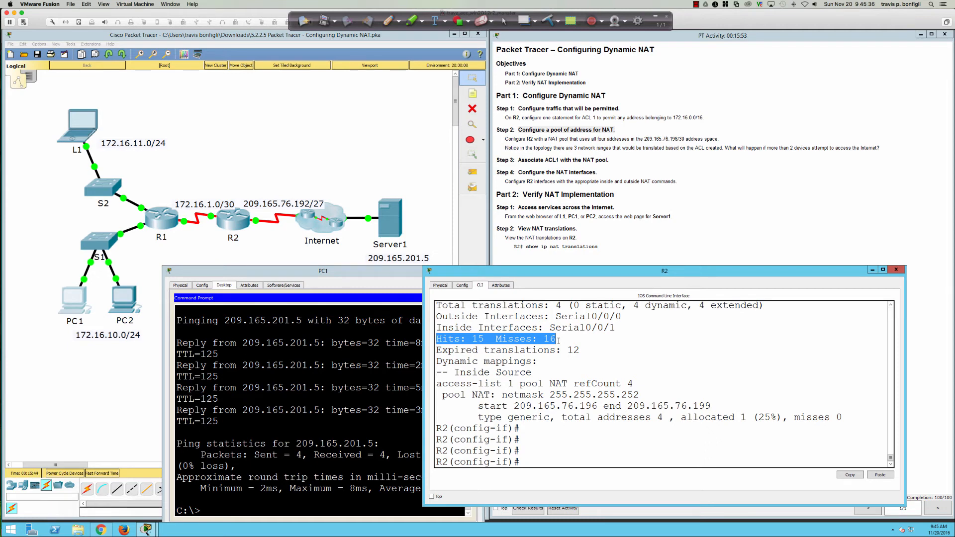
{"action": "left_click", "coordinate": [558, 341]}
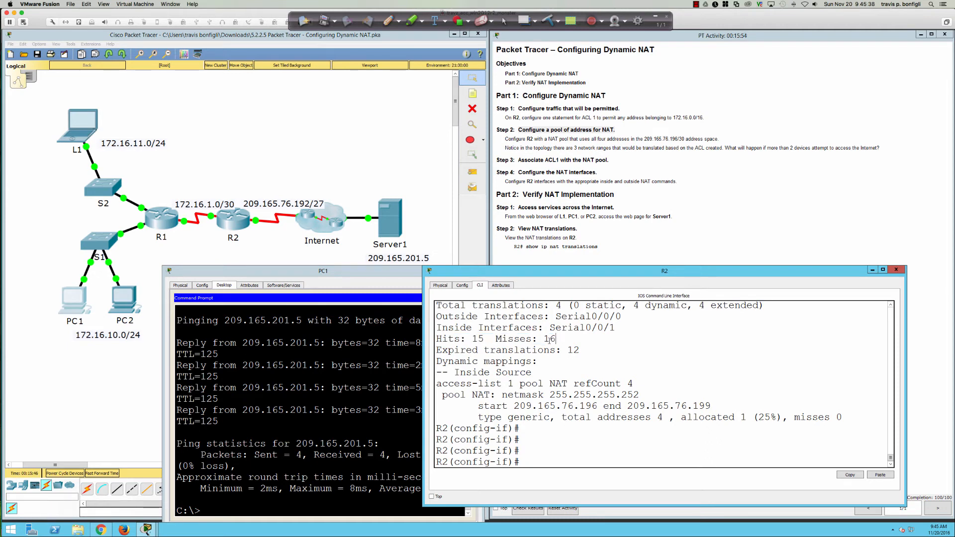
{"action": "left_click_drag", "start_coordinate": [496, 339], "coordinate": [558, 340]}
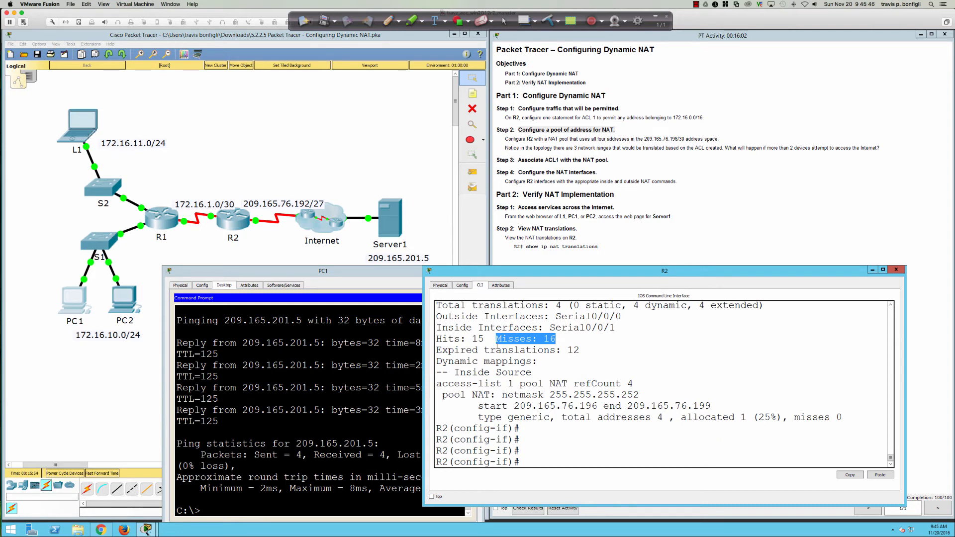
{"action": "left_click_drag", "start_coordinate": [495, 350], "coordinate": [580, 350]}
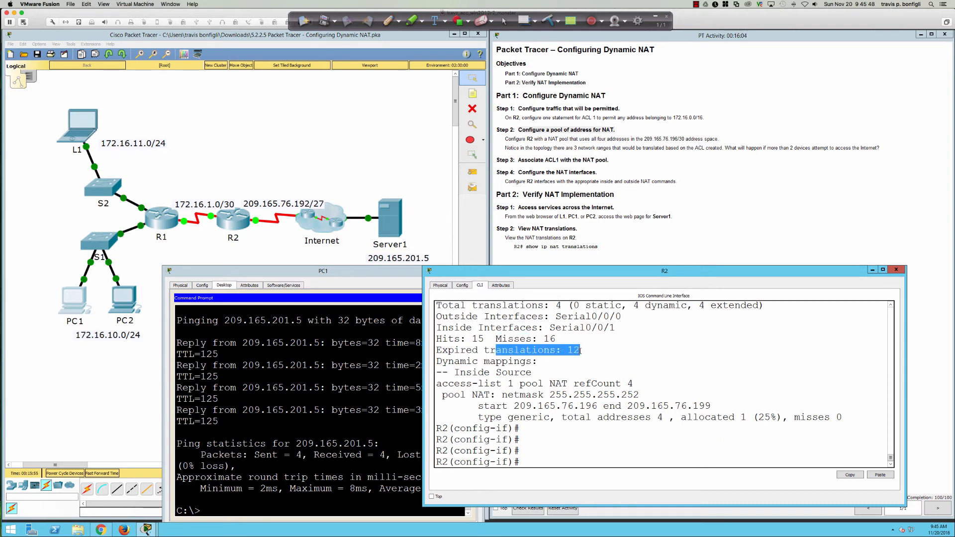
{"action": "left_click", "coordinate": [639, 354]}
Rerun do sh ip nat trans twice on R2 to check for active translations.
{"action": "type", "text": "ip nat inside"}
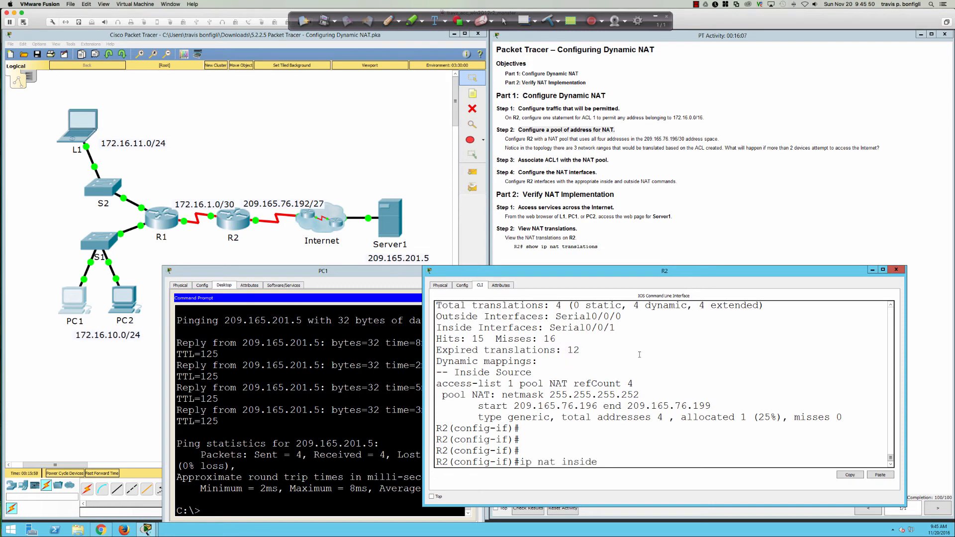
{"action": "key", "text": "Down"}
{"action": "key", "text": "Return"}
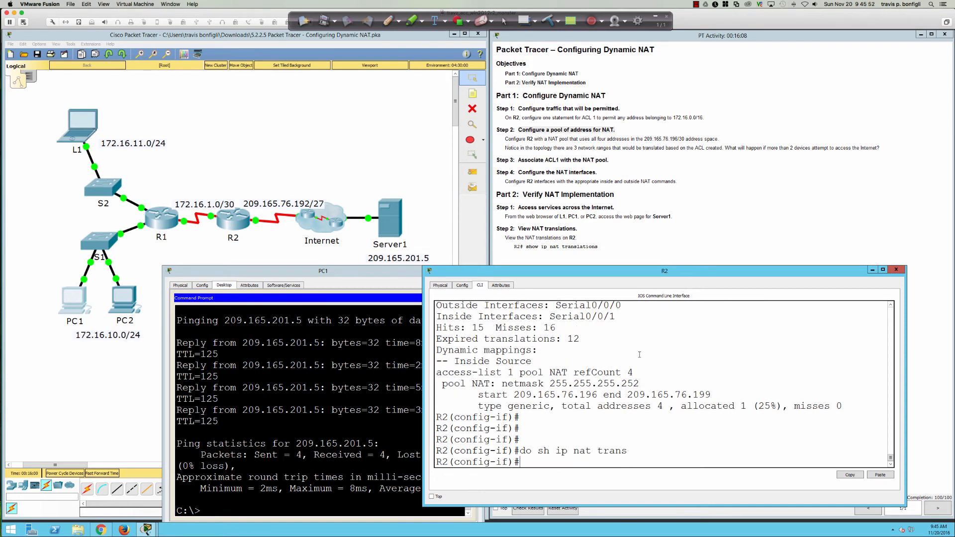
{"action": "key", "text": "Up"}
{"action": "key", "text": "Return"}
Display R2's NAT statistics again and check the expired translations count.
{"action": "key", "text": "Up"}
{"action": "key", "text": "BackSpace"}
{"action": "key", "text": "BackSpace"}
{"action": "key", "text": "BackSpace"}
{"action": "key", "text": "BackSpace"}
{"action": "key", "text": "BackSpace"}
{"action": "type", "text": "st"}
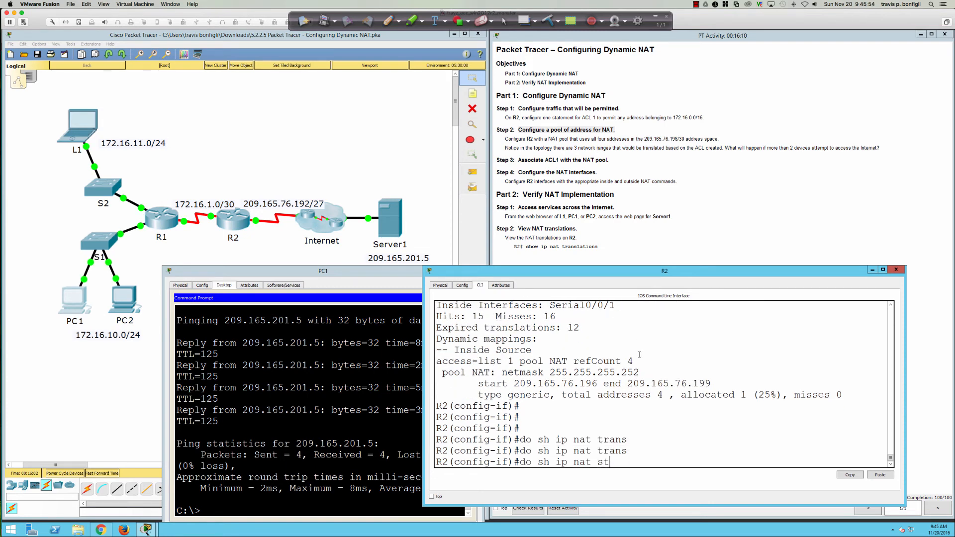
{"action": "key", "text": "Return"}
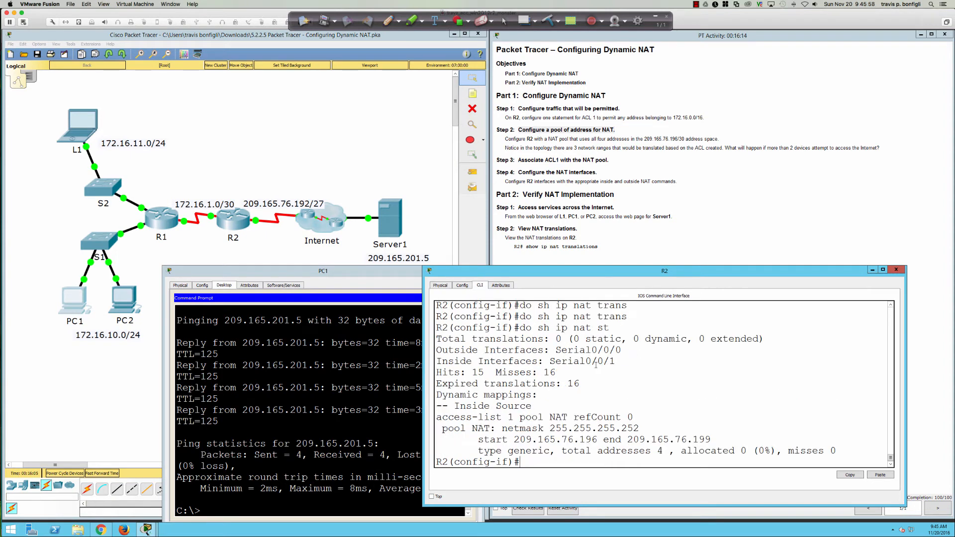
{"action": "left_click_drag", "start_coordinate": [454, 383], "coordinate": [584, 383]}
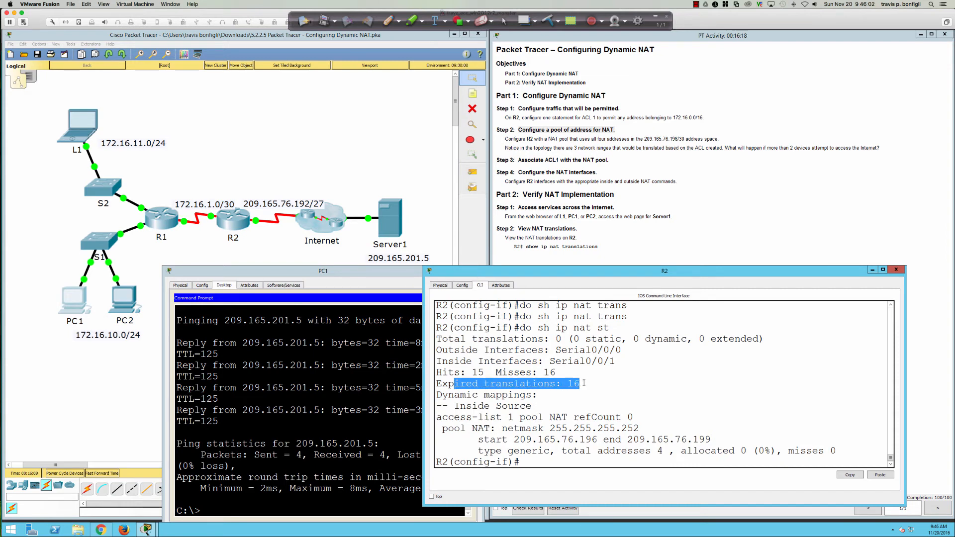
{"action": "left_click", "coordinate": [582, 394]}
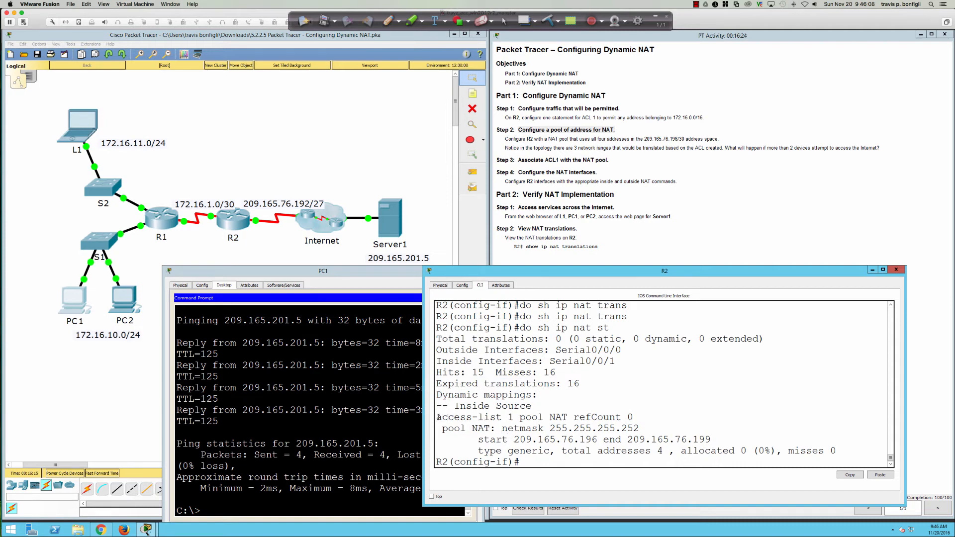
Examine the access list and pool NAT entry in R2's statistics, comparing the last octets of the pool's start and end addresses.
{"action": "left_click_drag", "start_coordinate": [438, 417], "coordinate": [716, 444]}
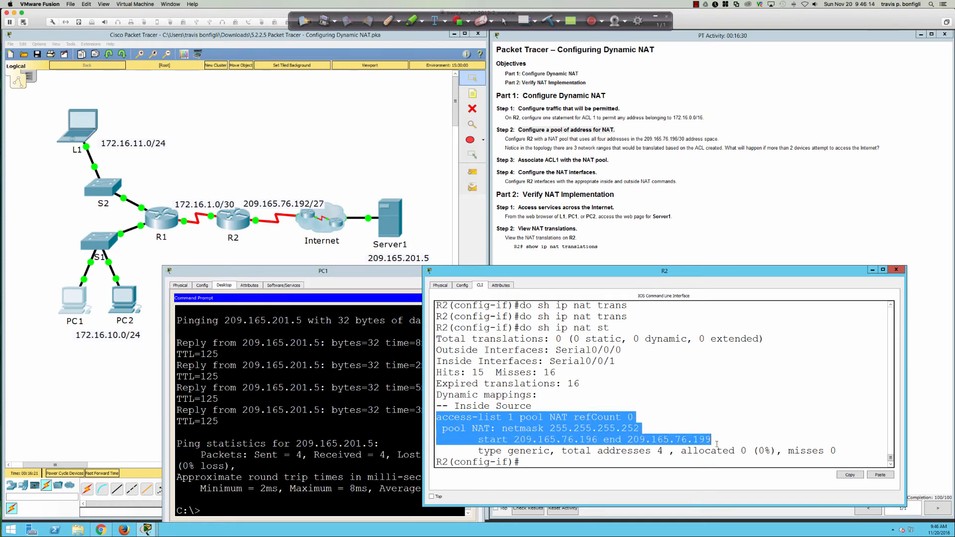
{"action": "left_click_drag", "start_coordinate": [579, 439], "coordinate": [597, 439]}
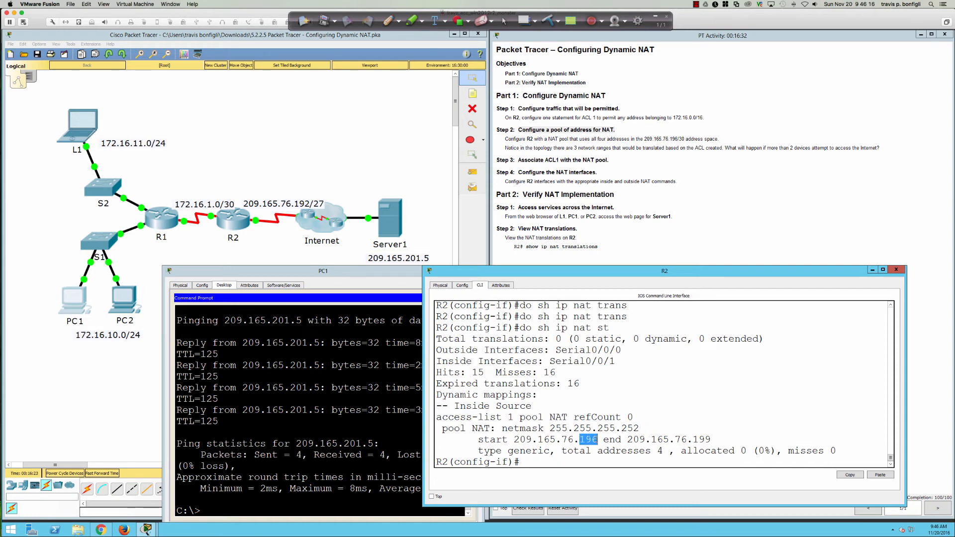
{"action": "left_click_drag", "start_coordinate": [692, 439], "coordinate": [714, 440]}
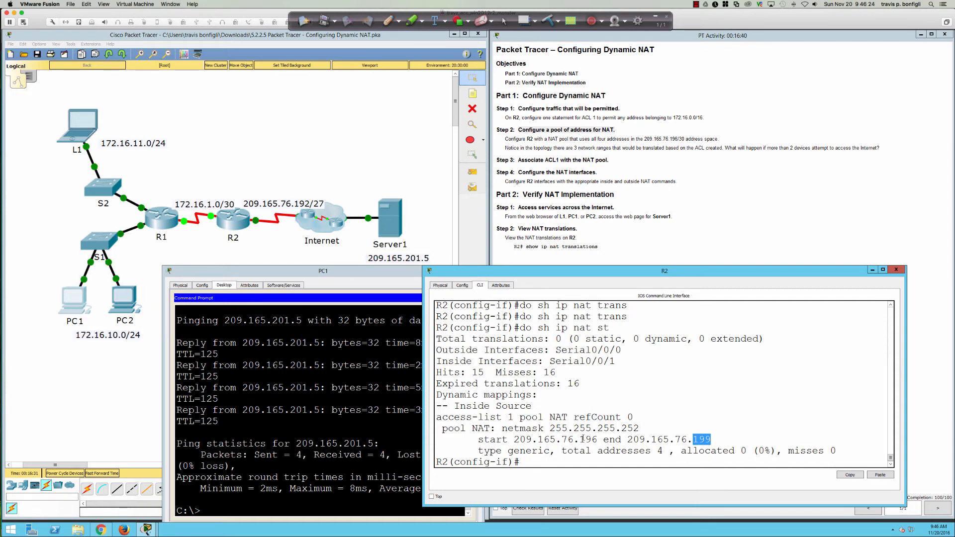
{"action": "left_click_drag", "start_coordinate": [580, 439], "coordinate": [601, 439]}
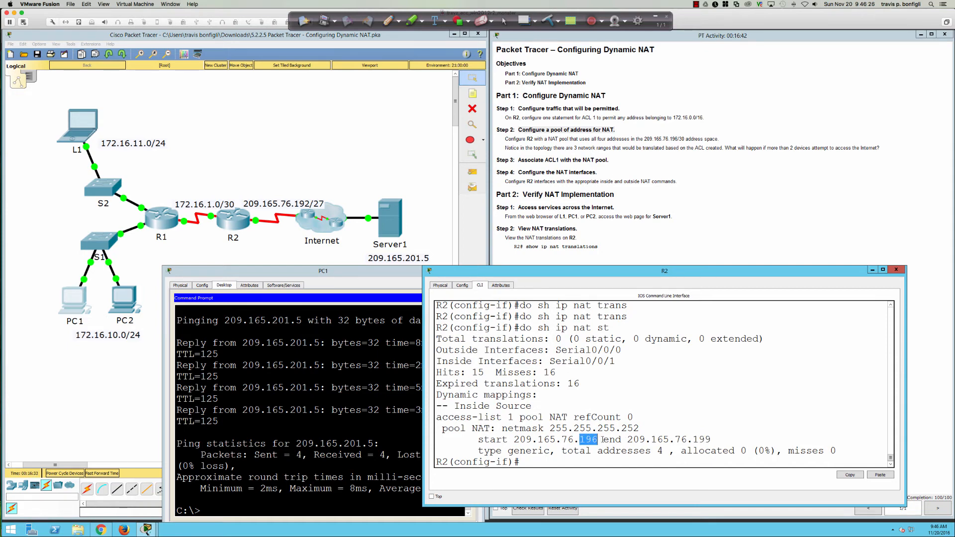
{"action": "left_click_drag", "start_coordinate": [688, 439], "coordinate": [715, 439]}
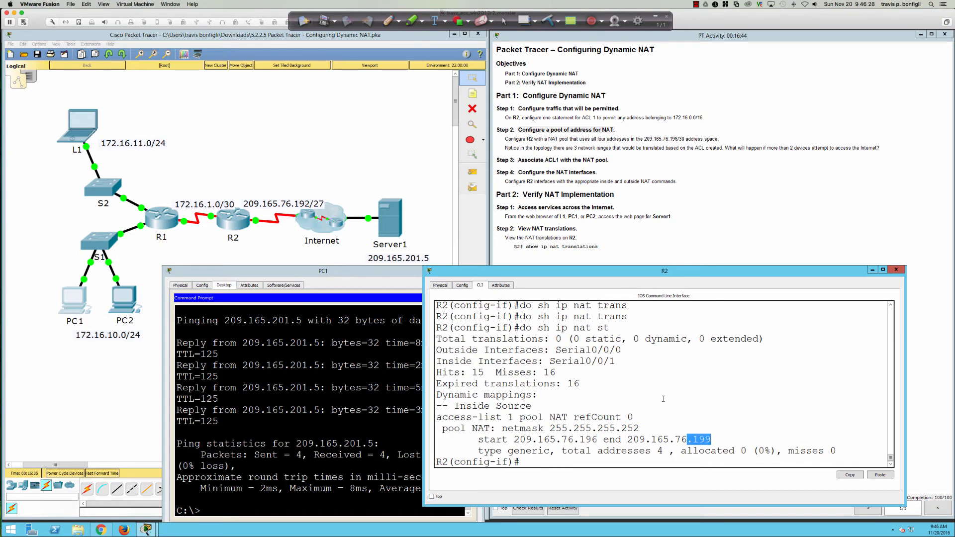
Review the inside global addresses in R2's earlier translation listing and return to the latest NAT statistics.
{"action": "scroll", "coordinate": [663, 399], "scroll_direction": "up", "scroll_amount": 10}
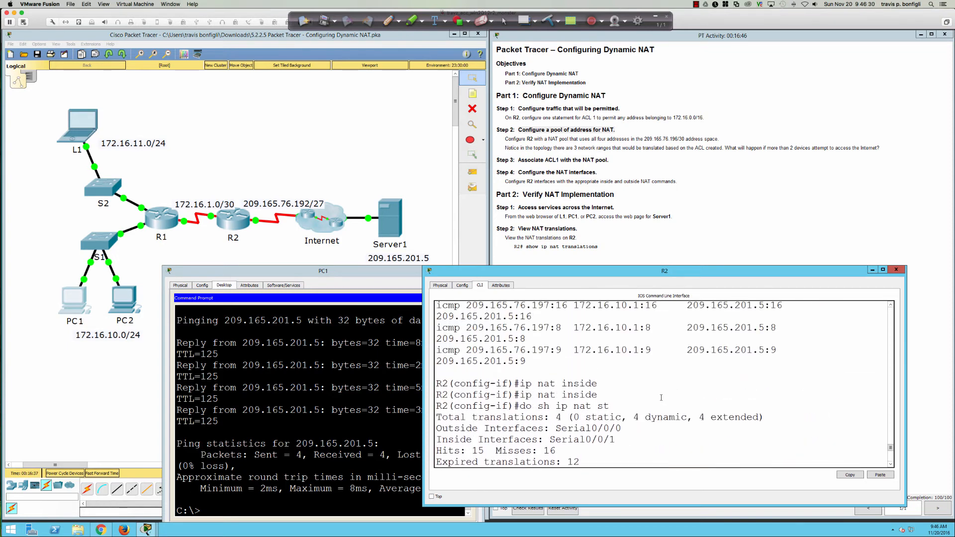
{"action": "scroll", "coordinate": [661, 397], "scroll_direction": "up", "scroll_amount": 5}
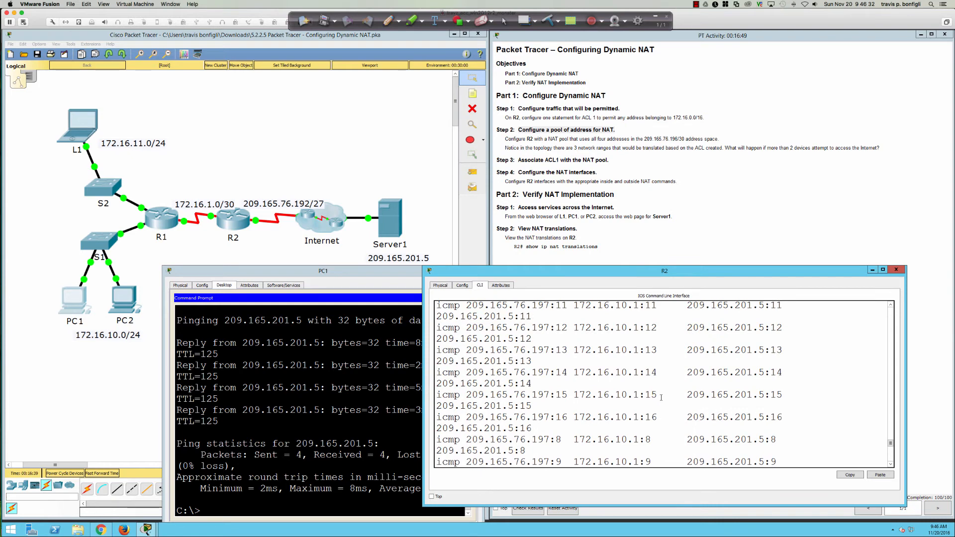
{"action": "scroll", "coordinate": [661, 397], "scroll_direction": "up", "scroll_amount": 2}
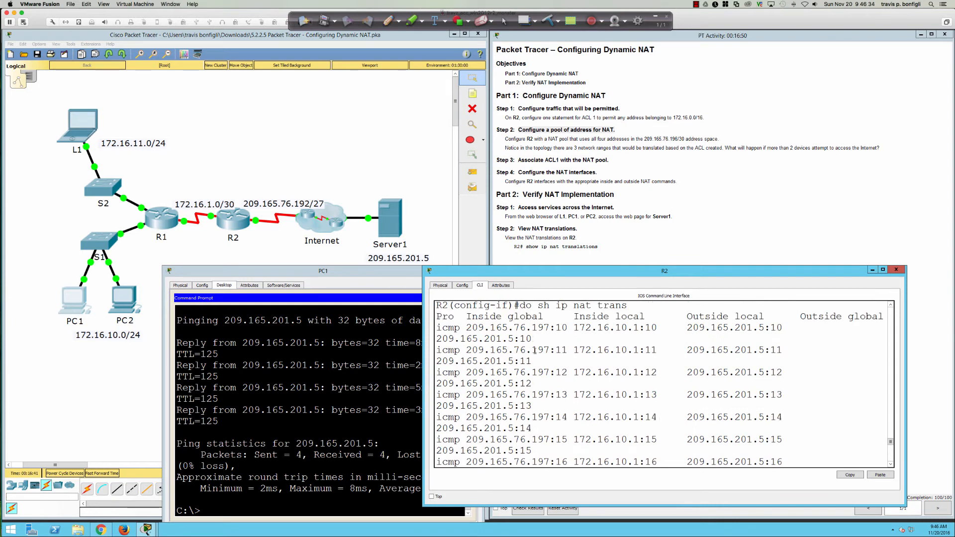
{"action": "left_click_drag", "start_coordinate": [532, 327], "coordinate": [549, 327]}
{"action": "scroll", "coordinate": [581, 364], "scroll_direction": "down", "scroll_amount": 5}
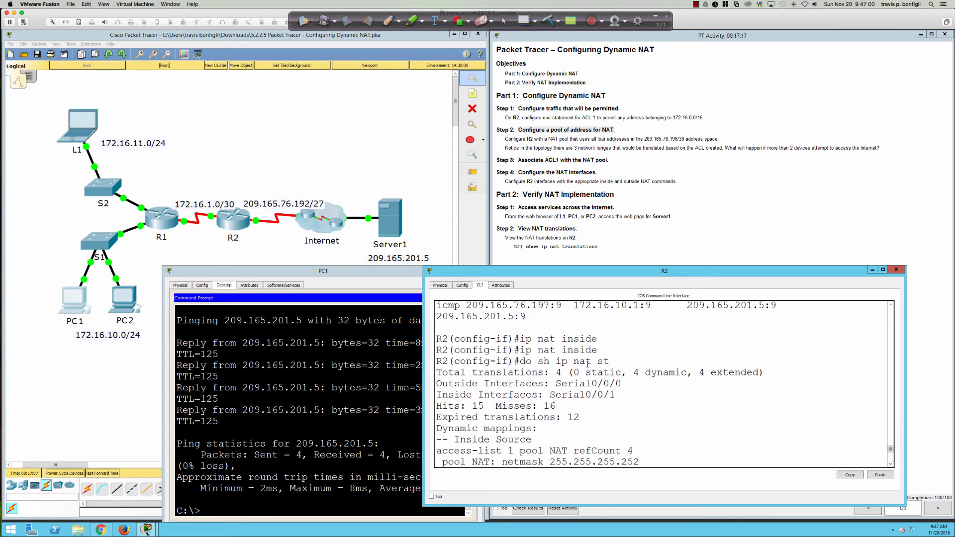
{"action": "scroll", "coordinate": [581, 363], "scroll_direction": "down", "scroll_amount": 6}
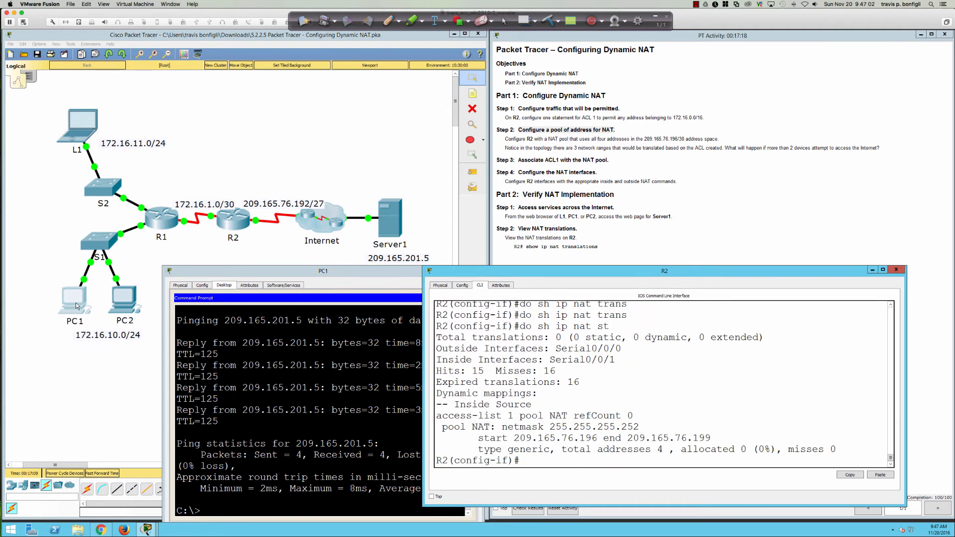
Open PC2's command prompt and ping 209.165.201.5.
{"action": "left_click", "coordinate": [131, 305]}
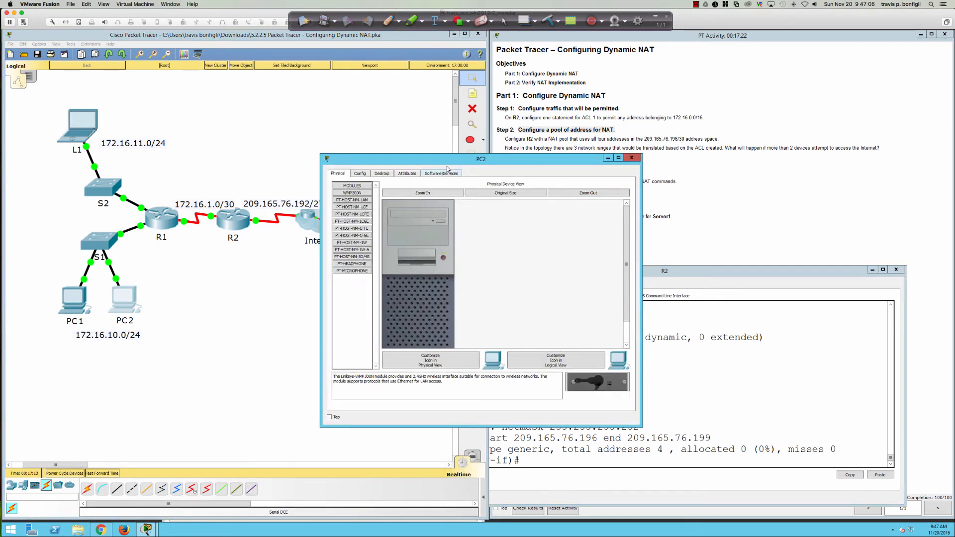
{"action": "left_click_drag", "start_coordinate": [441, 163], "coordinate": [266, 249]}
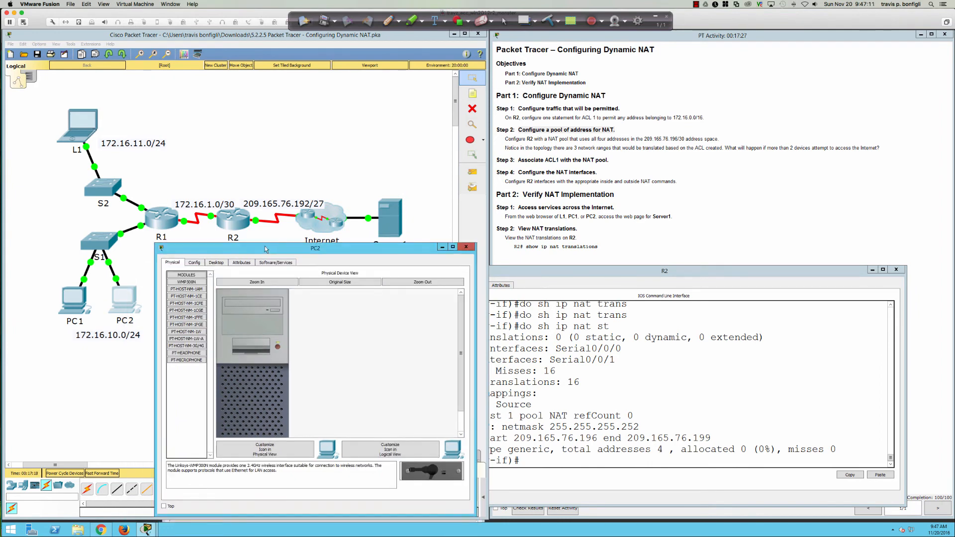
{"action": "left_click", "coordinate": [215, 264]}
{"action": "left_click", "coordinate": [385, 302]}
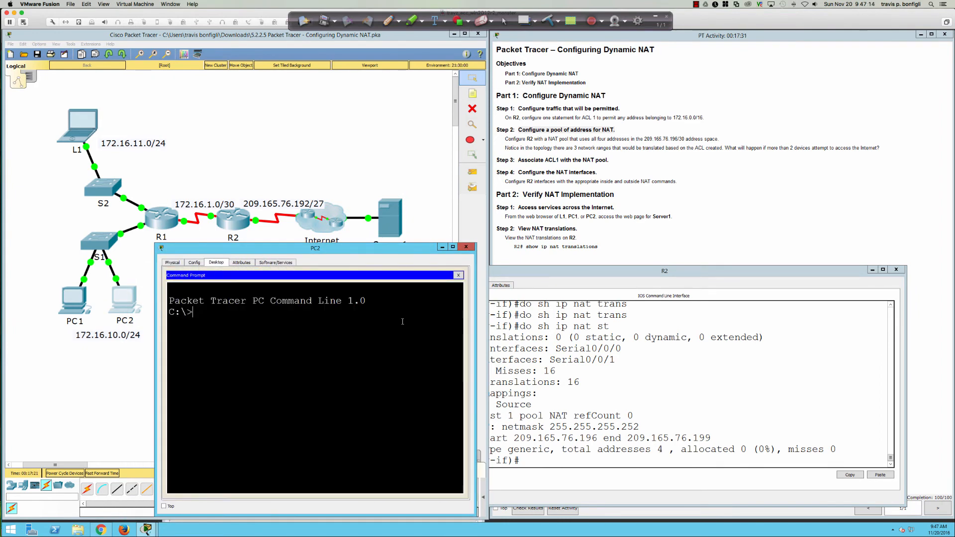
{"action": "type", "text": "ping 209.165.201.5"}
{"action": "key", "text": "Return"}
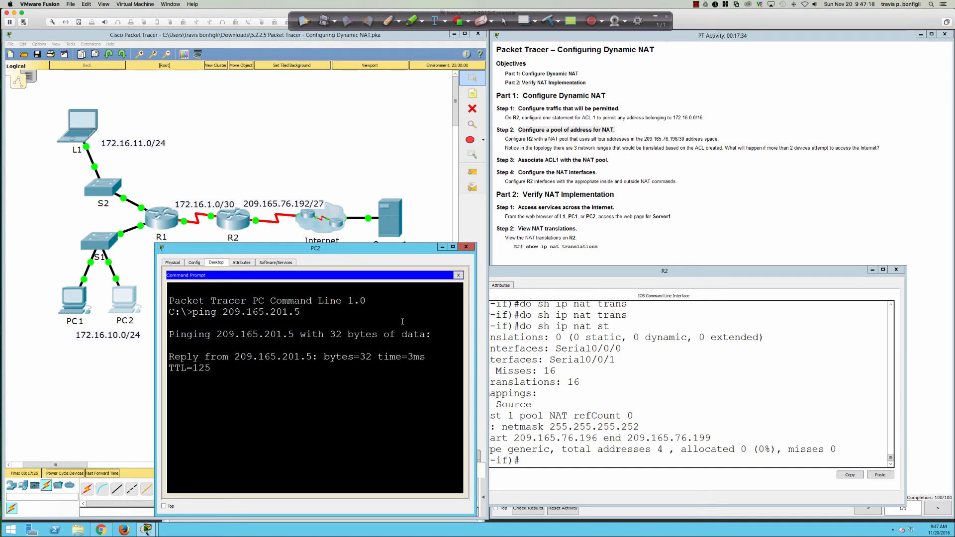
Display R2's NAT statistics with do sh ip nat st and check how many pool addresses are allocated.
{"action": "left_click", "coordinate": [643, 371]}
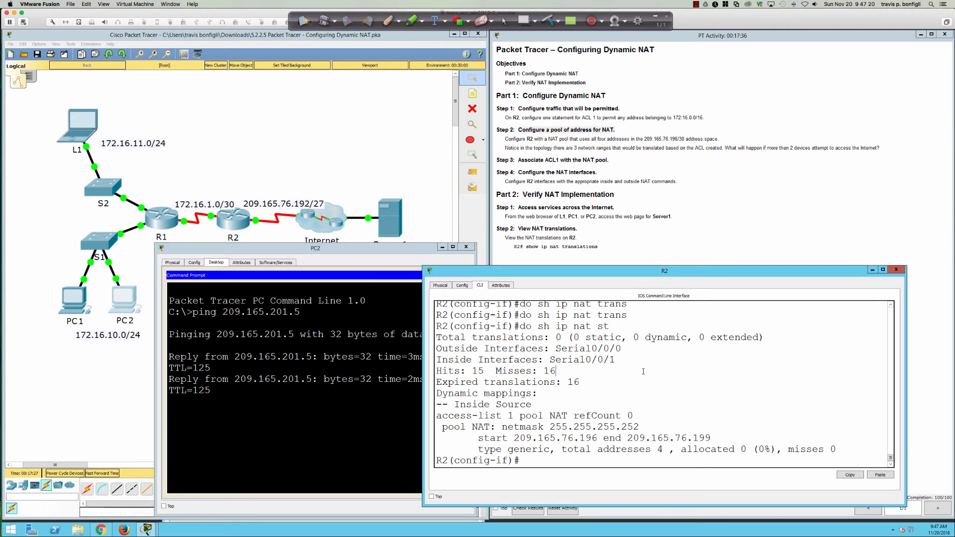
{"action": "key", "text": "Up"}
{"action": "key", "text": "Return"}
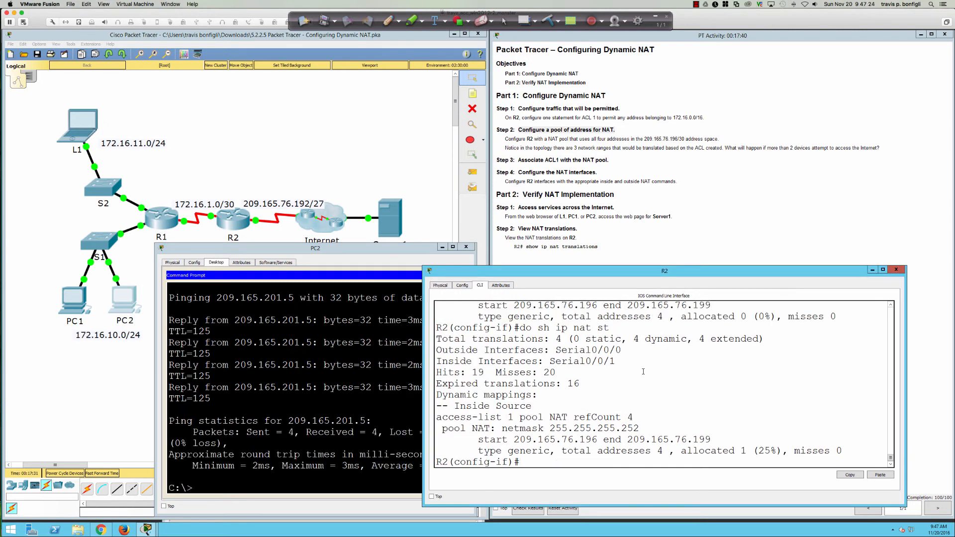
{"action": "left_click_drag", "start_coordinate": [680, 451], "coordinate": [788, 451]}
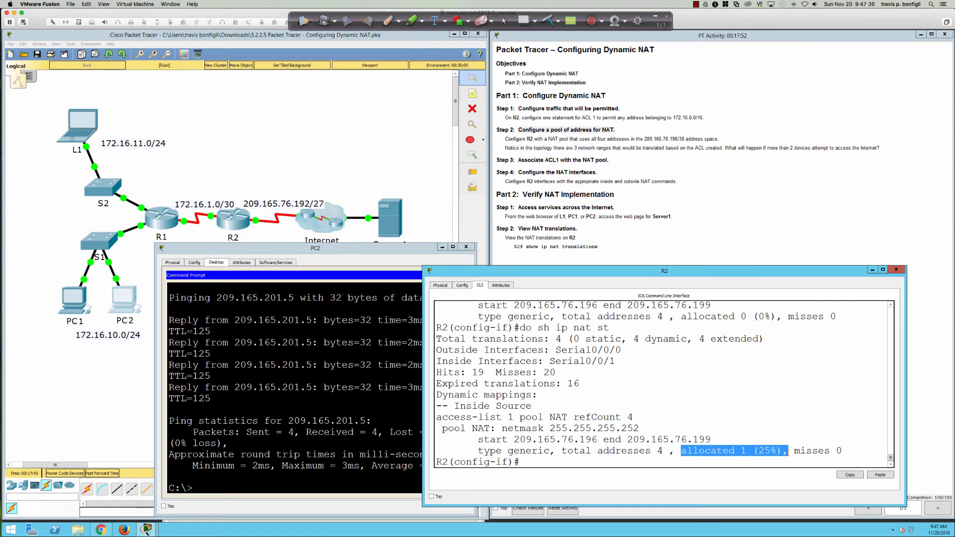
{"action": "left_click", "coordinate": [848, 440]}
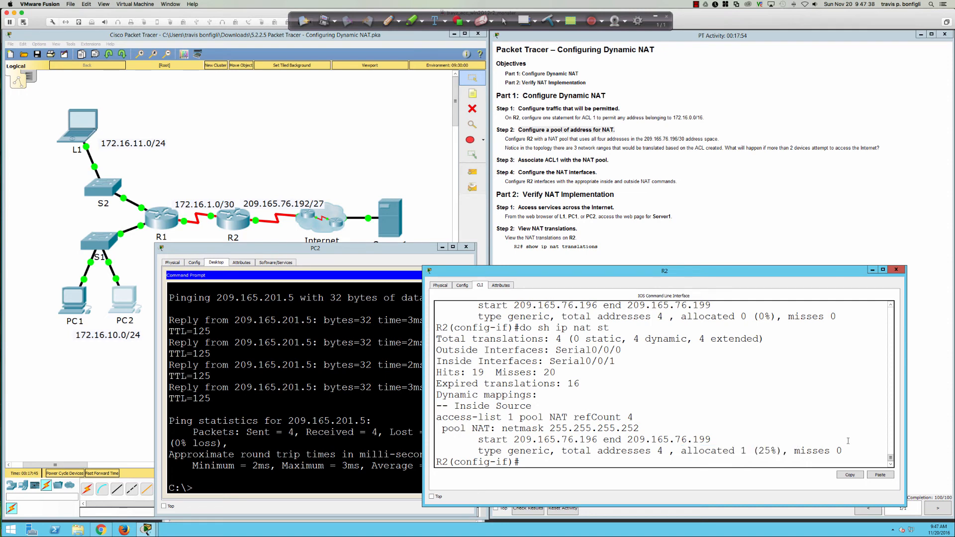
Rerun do sh ip nat st on R2 and recheck the allocated percentage of the pool.
{"action": "type", "text": "do sh ip nat st"}
{"action": "key", "text": "Return"}
{"action": "left_click_drag", "start_coordinate": [680, 451], "coordinate": [782, 451]}
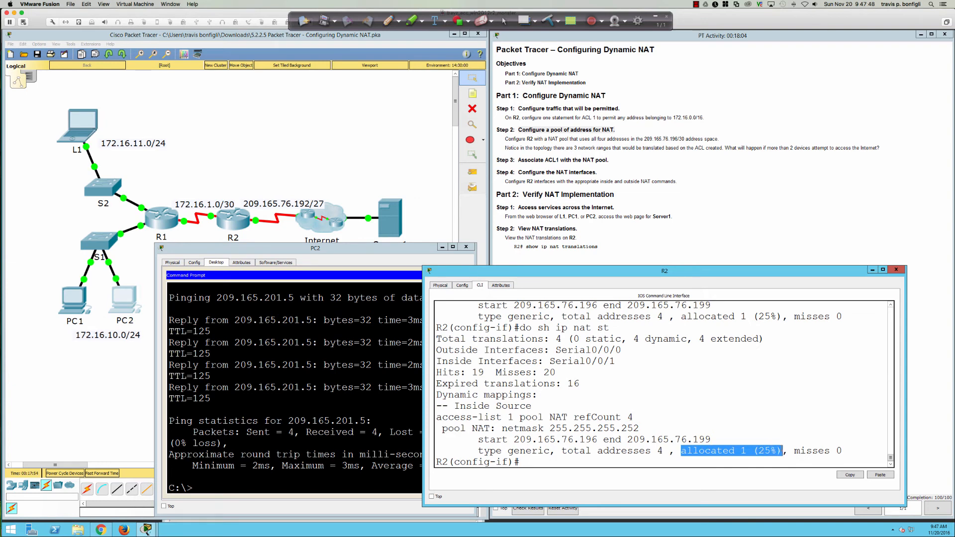
{"action": "left_click", "coordinate": [767, 424]}
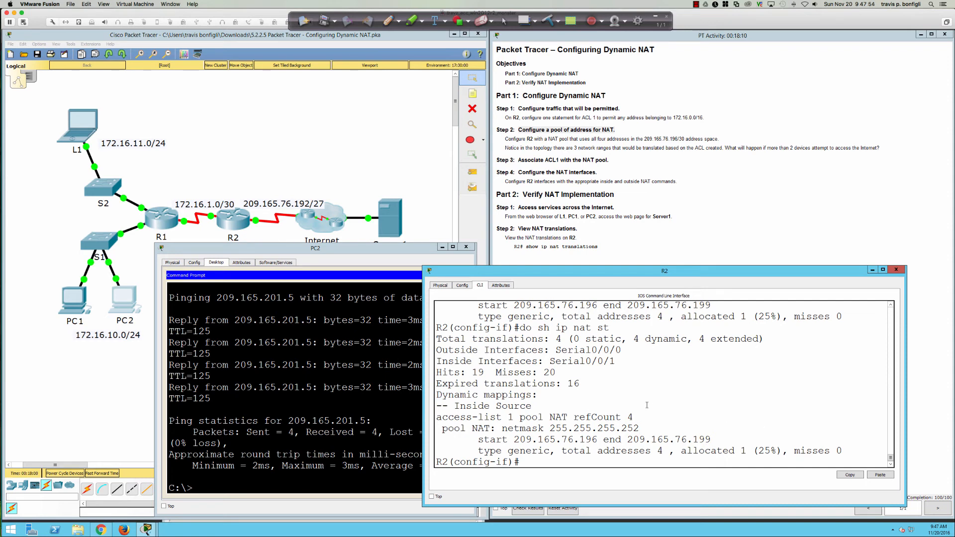
Ping 209.165.201.5 again from PC1's command prompt.
{"action": "left_click", "coordinate": [80, 302]}
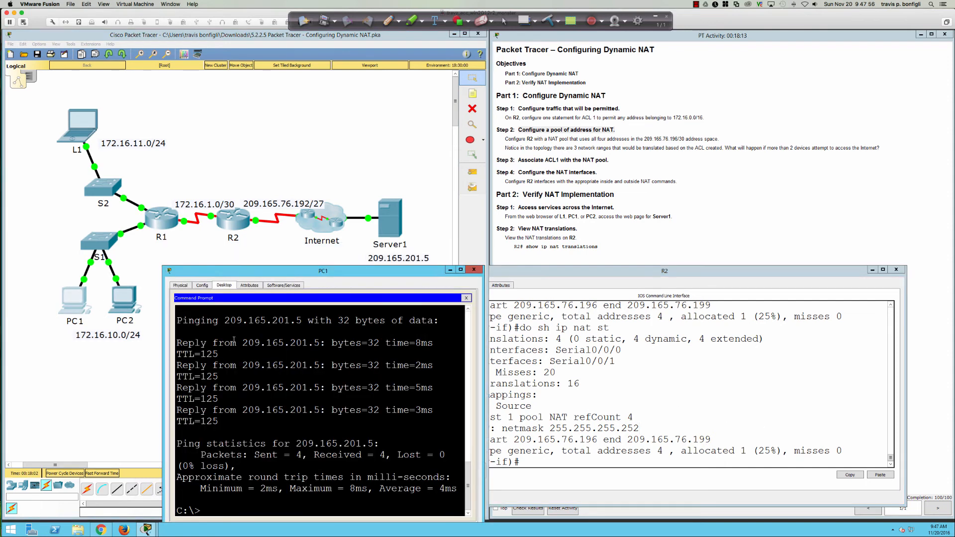
{"action": "key", "text": "Up"}
{"action": "key", "text": "Return"}
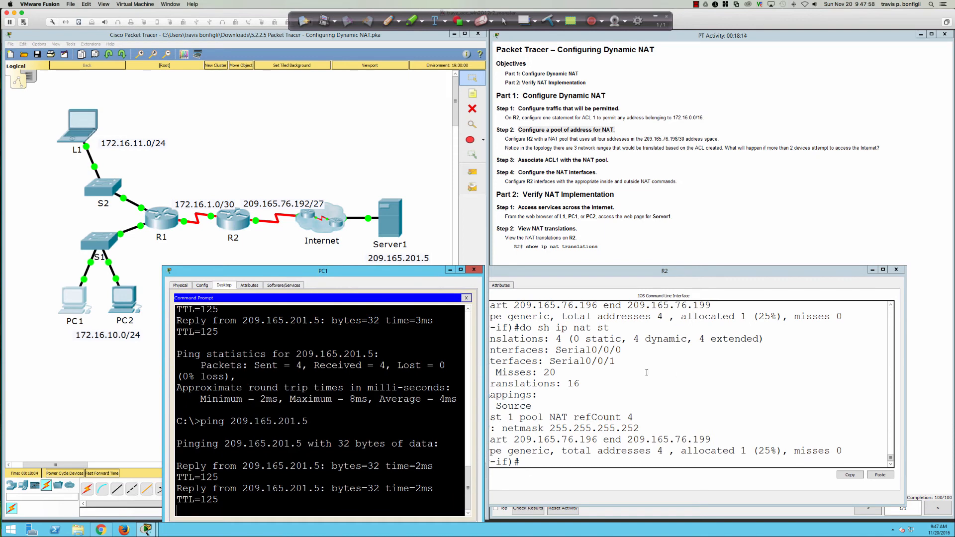
Refresh R2's NAT statistics after PC1's ping and check the allocated pool addresses.
{"action": "left_click", "coordinate": [686, 375]}
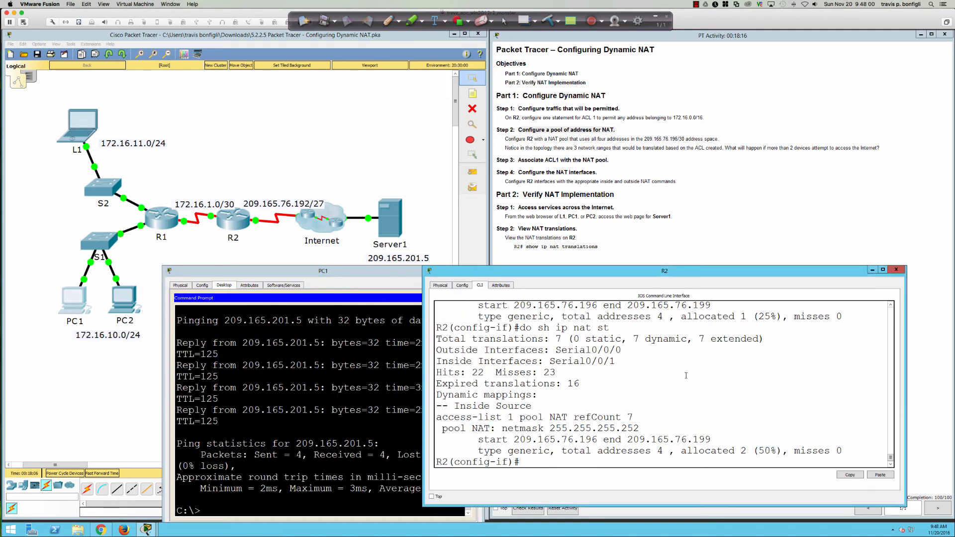
{"action": "left_click_drag", "start_coordinate": [680, 451], "coordinate": [784, 450]}
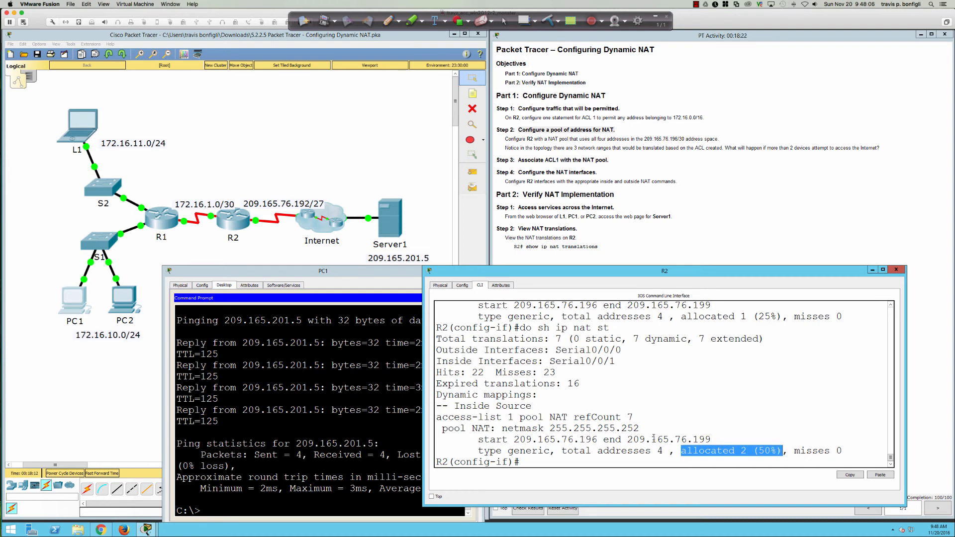
{"action": "left_click", "coordinate": [664, 416]}
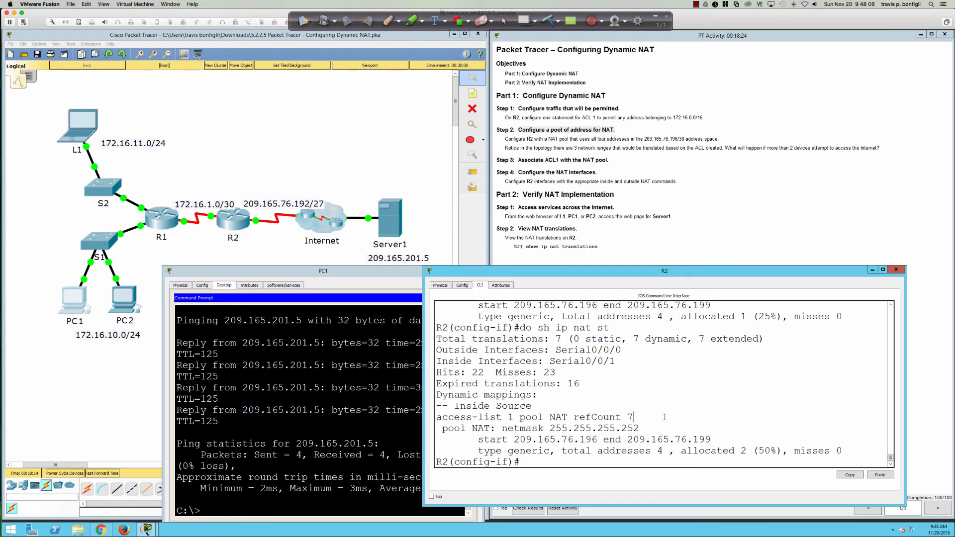
List R2's active NAT translations with do sh ip nat tra.
{"action": "type", "text": "do sh ip int br"}
{"action": "key", "text": "BackSpace"}
{"action": "key", "text": "BackSpace"}
{"action": "key", "text": "BackSpace"}
{"action": "key", "text": "BackSpace"}
{"action": "key", "text": "BackSpace"}
{"action": "key", "text": "BackSpace"}
{"action": "type", "text": "nat tra"}
{"action": "key", "text": "Return"}
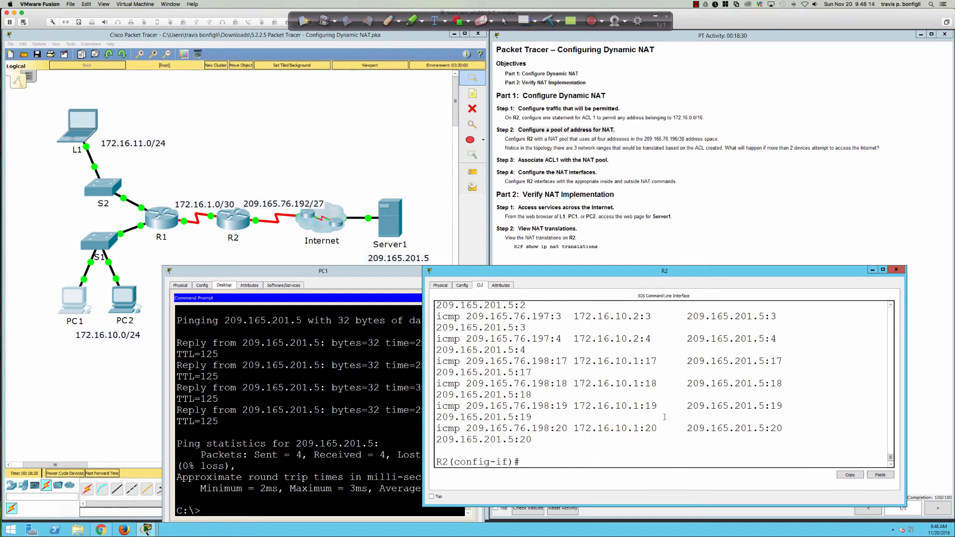
Review the translations for PC1 and PC2 and rerun the listing with do sh ip nat trans.
{"action": "scroll", "coordinate": [585, 411], "scroll_direction": "up", "scroll_amount": 5}
{"action": "scroll", "coordinate": [567, 410], "scroll_direction": "down", "scroll_amount": 5}
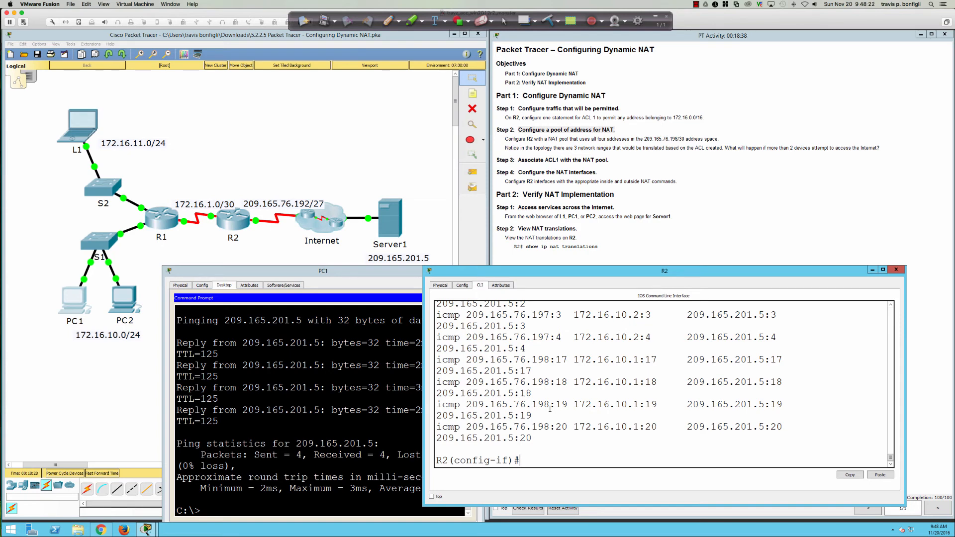
{"action": "type", "text": "do sh ip nat trans"}
{"action": "key", "text": "Return"}
Try to run a continuous ping from PC1 with ping 209.165.201.5 -t.
{"action": "left_click", "coordinate": [331, 410]}
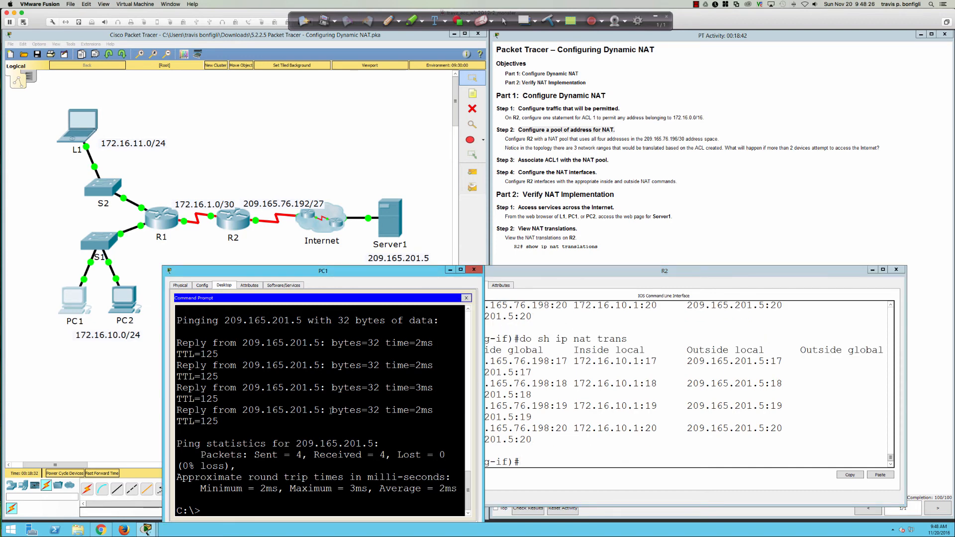
{"action": "key", "text": "Up"}
{"action": "type", "text": "-t"}
{"action": "key", "text": "Return"}
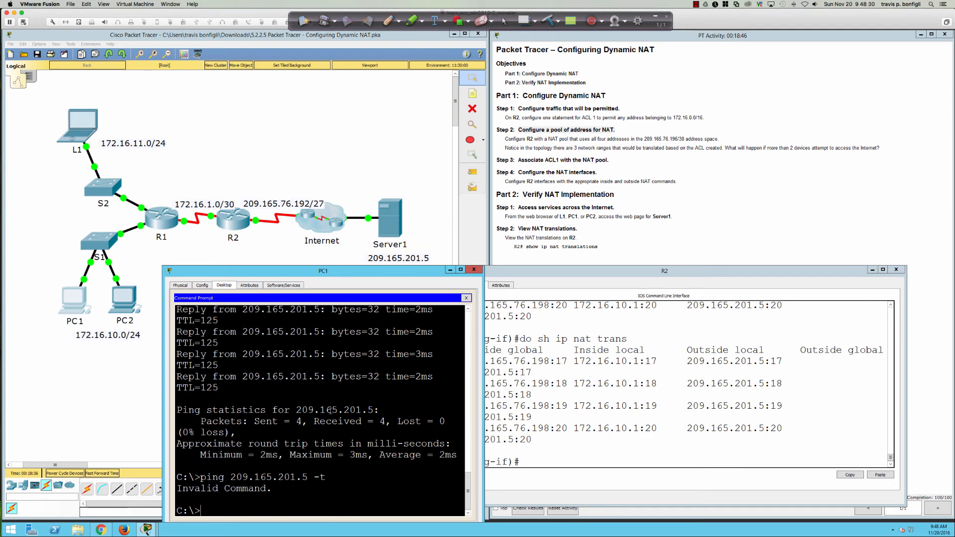
Ping 209.165.201.5 from PC1 without the -t option and repeat the ping from PC2.
{"action": "key", "text": "Up"}
{"action": "key", "text": "Return"}
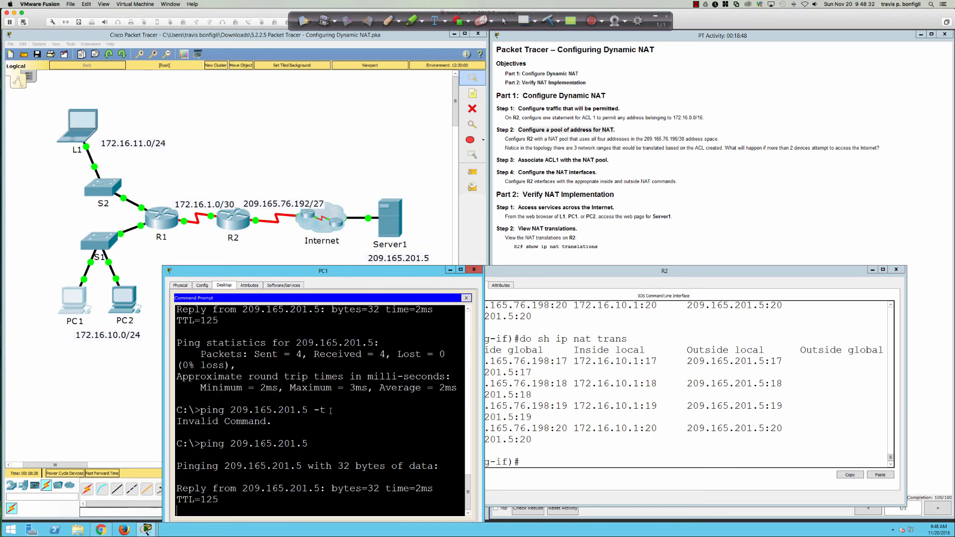
{"action": "left_click", "coordinate": [120, 296]}
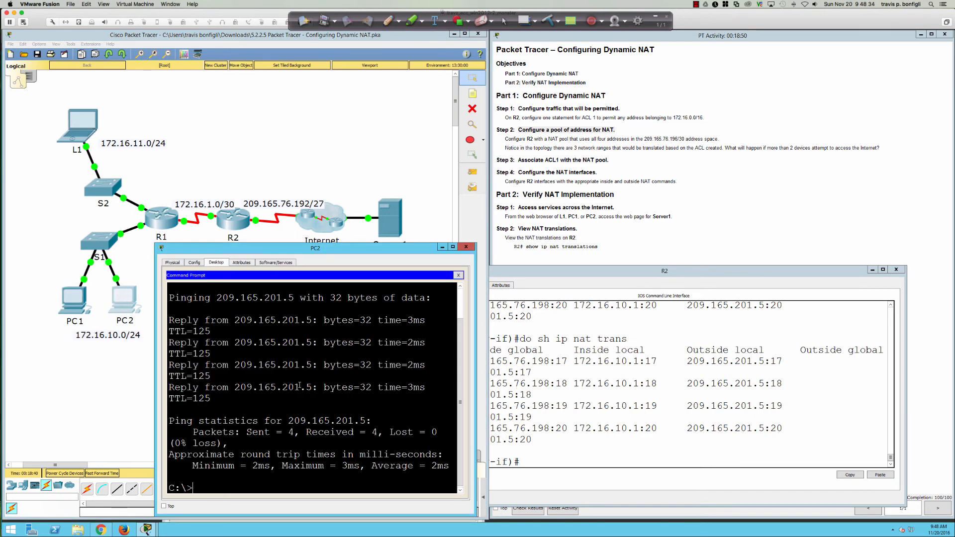
{"action": "key", "text": "Up"}
{"action": "key", "text": "Return"}
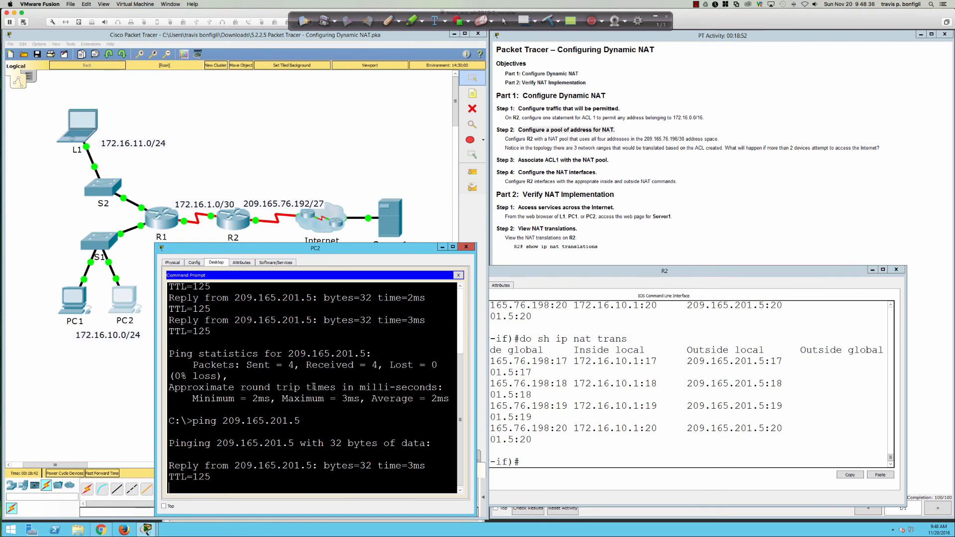
List R2's NAT translations again with do sh ip nat trans following the pings from both PCs.
{"action": "left_click", "coordinate": [680, 383]}
{"action": "key", "text": "Up"}
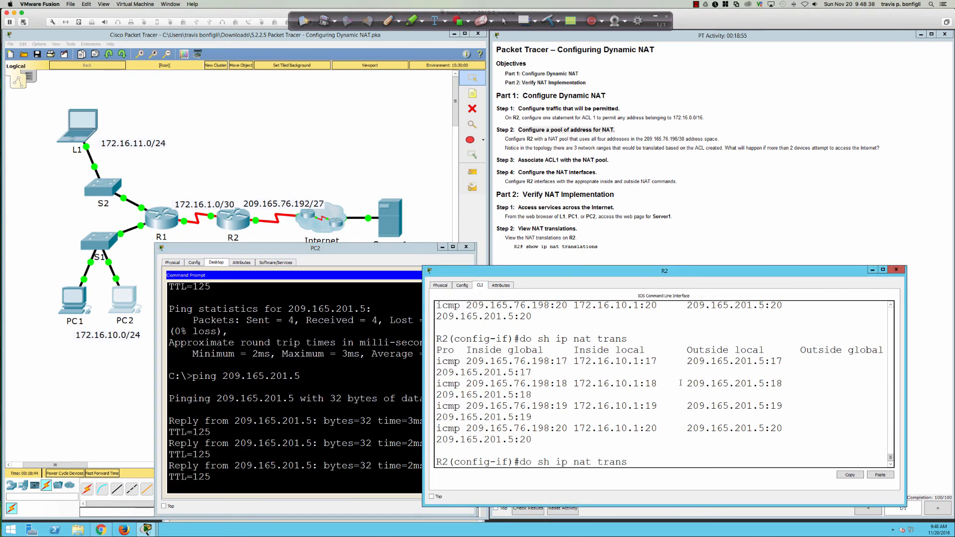
{"action": "key", "text": "Return"}
Change the recalled R2 command to do sh ip nat st and display the updated NAT statistics.
{"action": "key", "text": "Up"}
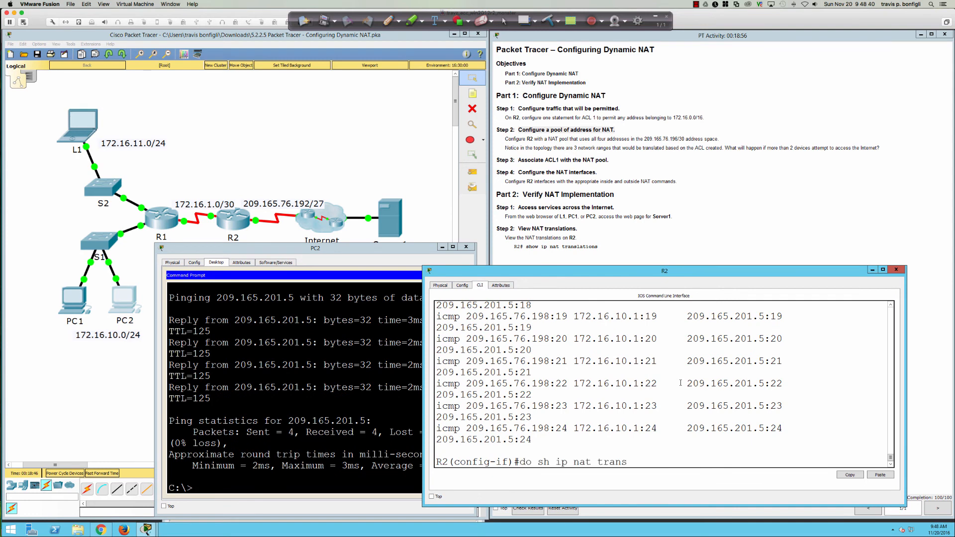
{"action": "key", "text": "BackSpace"}
{"action": "key", "text": "BackSpace"}
{"action": "key", "text": "BackSpace"}
{"action": "key", "text": "BackSpace"}
{"action": "key", "text": "BackSpace"}
{"action": "type", "text": "st"}
{"action": "key", "text": "Return"}
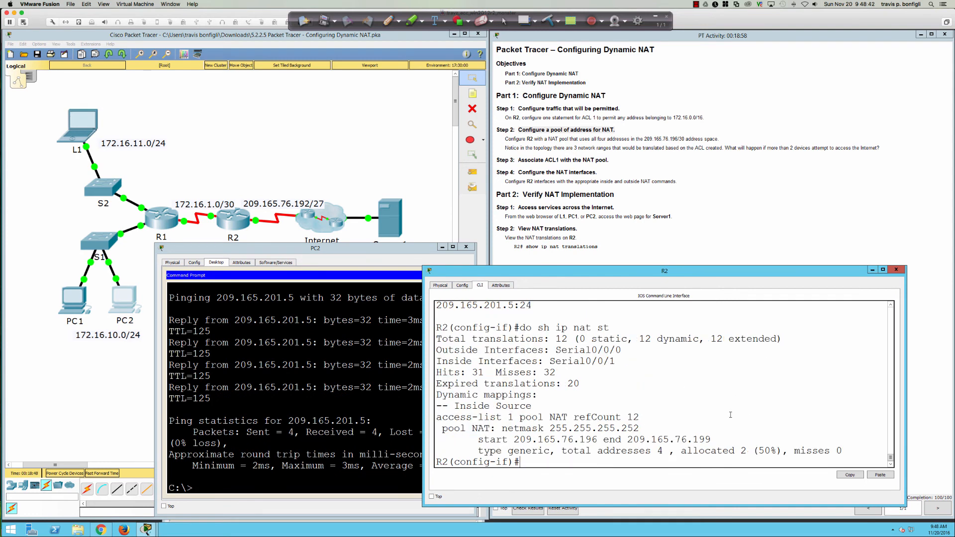
Examine the NAT pool's allocation, total address count and start and end addresses in R2's statistics.
{"action": "left_click_drag", "start_coordinate": [681, 450], "coordinate": [788, 450]}
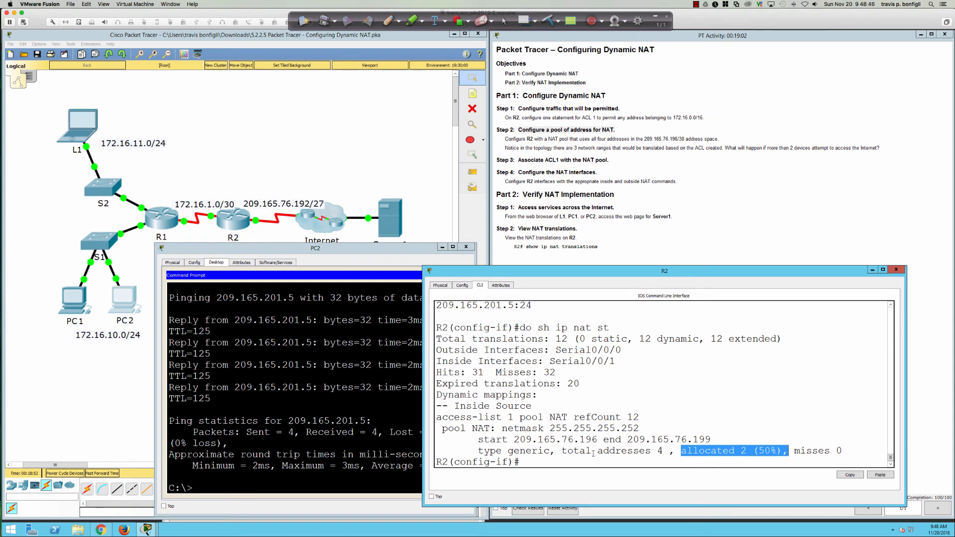
{"action": "left_click_drag", "start_coordinate": [562, 450], "coordinate": [680, 451]}
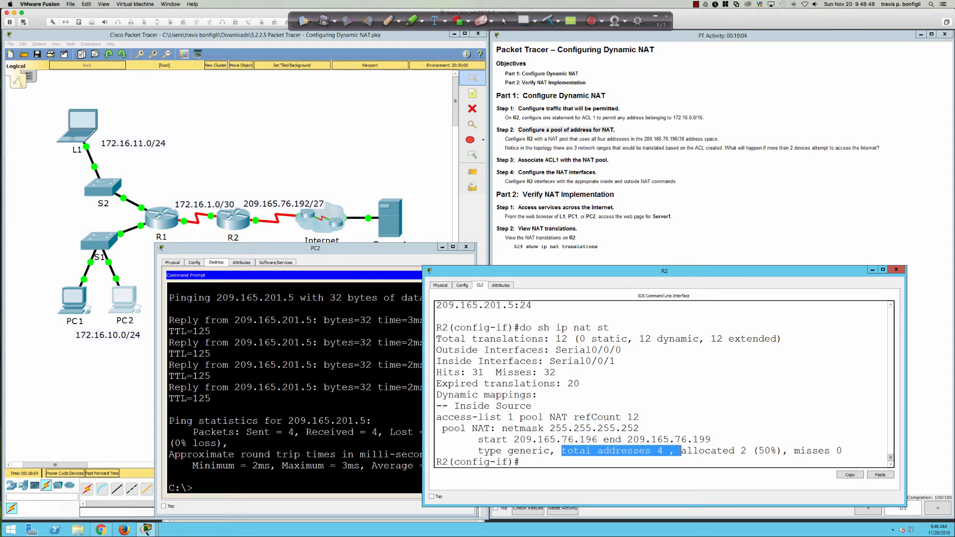
{"action": "left_click_drag", "start_coordinate": [567, 440], "coordinate": [599, 439]}
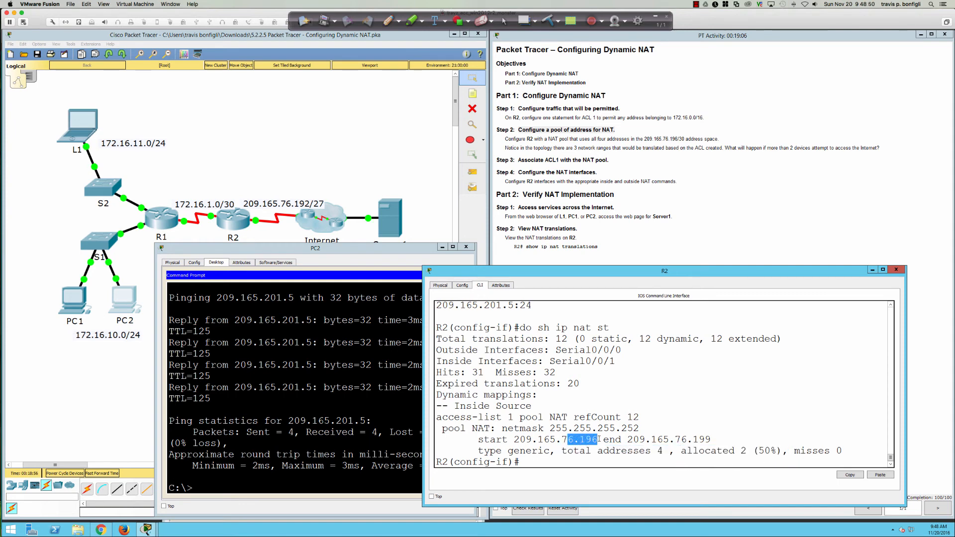
{"action": "left_click_drag", "start_coordinate": [663, 440], "coordinate": [711, 440]}
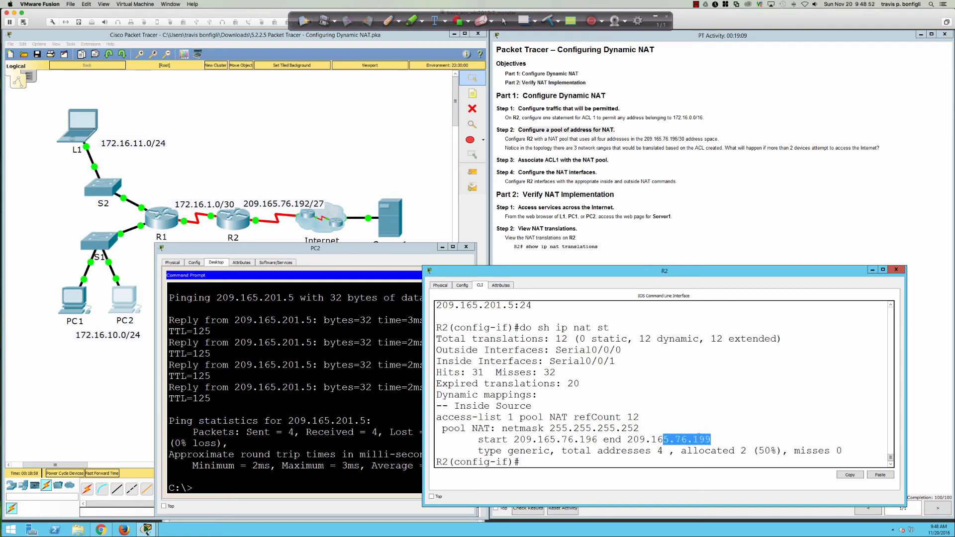
Open the Command Prompt on laptop L1 and place its window beside R2's CLI.
{"action": "left_click", "coordinate": [79, 126]}
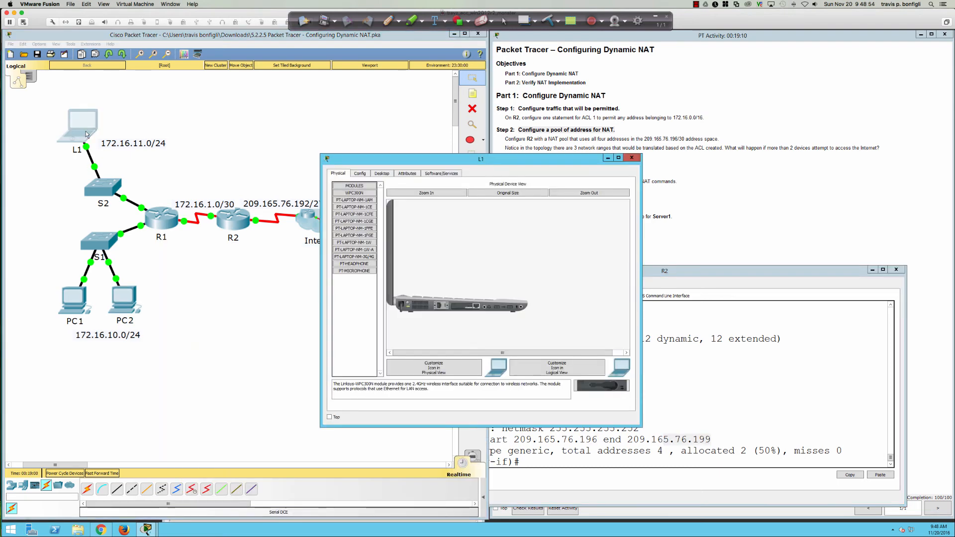
{"action": "left_click_drag", "start_coordinate": [435, 166], "coordinate": [286, 255]}
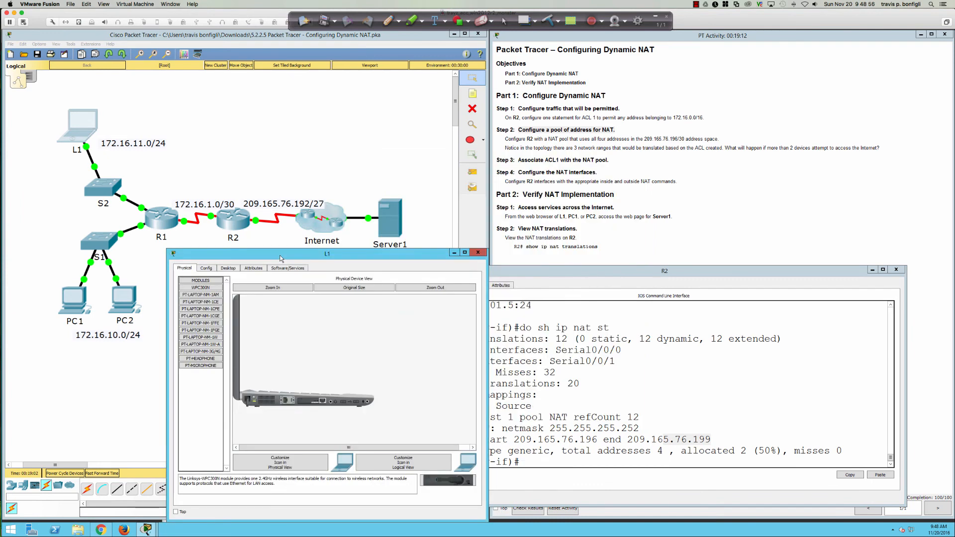
{"action": "left_click", "coordinate": [228, 268]}
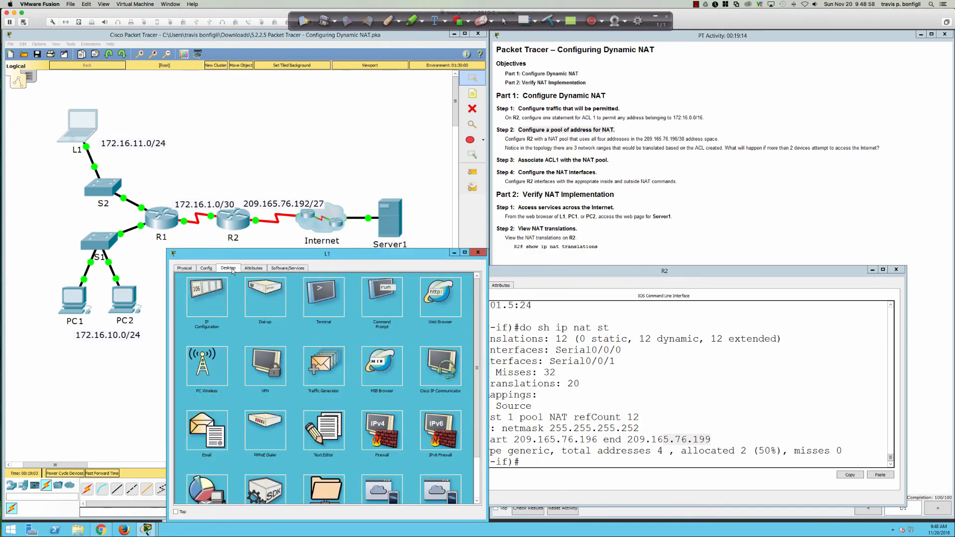
{"action": "left_click", "coordinate": [372, 306]}
Ping Server1 at 209.165.201.5 from L1's Command Prompt.
{"action": "type", "text": "ping 1"}
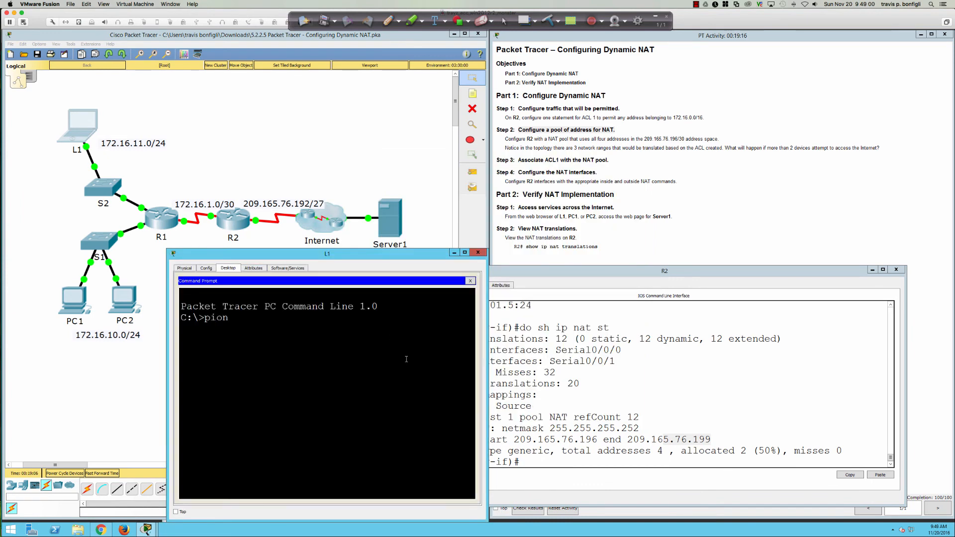
{"action": "type", "text": "92.168"}
{"action": "type", "text": "."}
{"action": "key", "text": "BackSpace"}
{"action": "key", "text": "BackSpace"}
{"action": "key", "text": "BackSpace"}
{"action": "key", "text": "BackSpace"}
{"action": "key", "text": "BackSpace"}
{"action": "key", "text": "BackSpace"}
{"action": "key", "text": "BackSpace"}
{"action": "key", "text": "BackSpace"}
{"action": "type", "text": "209.165.201.5"}
{"action": "key", "text": "Return"}
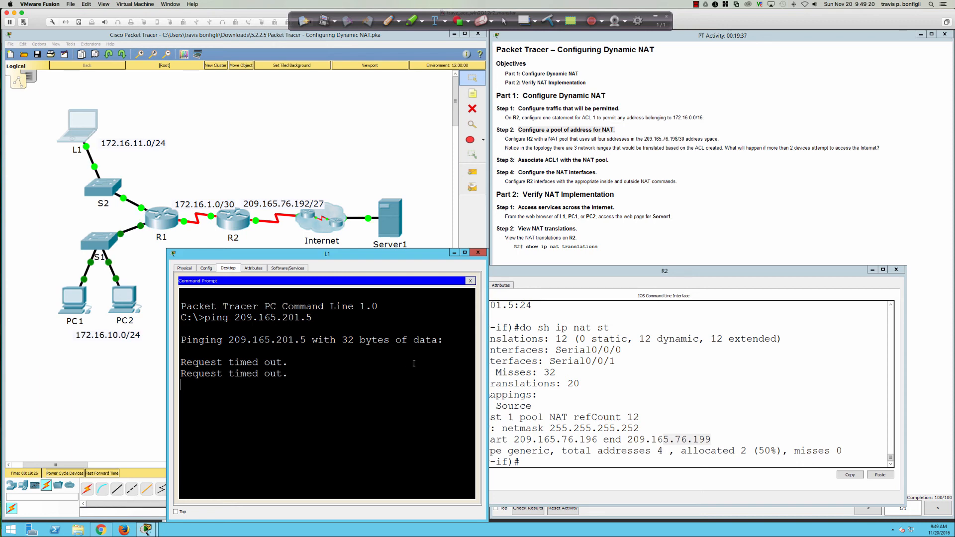
Display R2's NAT statistics with do sh ip nat st during L1's ping, check the pool misses and refresh the output.
{"action": "left_click", "coordinate": [695, 391]}
{"action": "key", "text": "Up"}
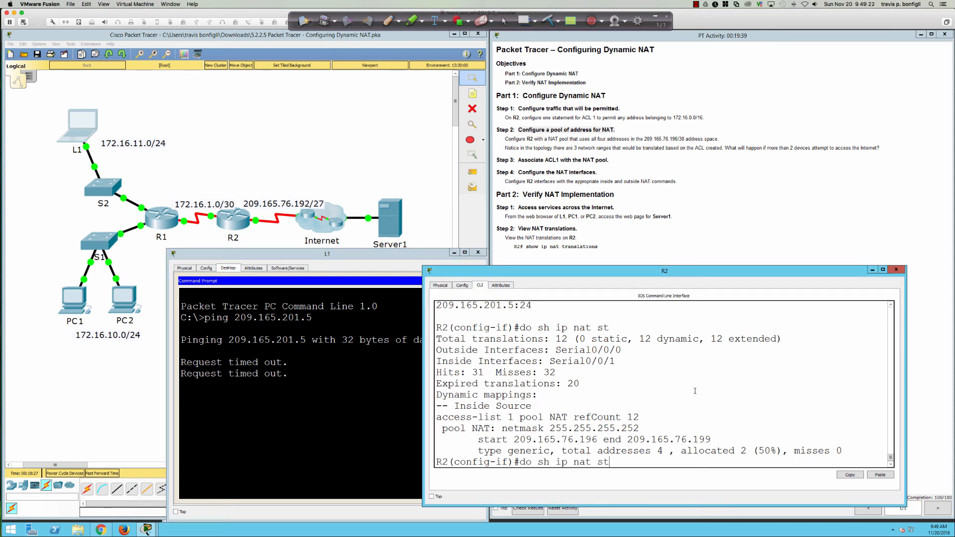
{"action": "key", "text": "Return"}
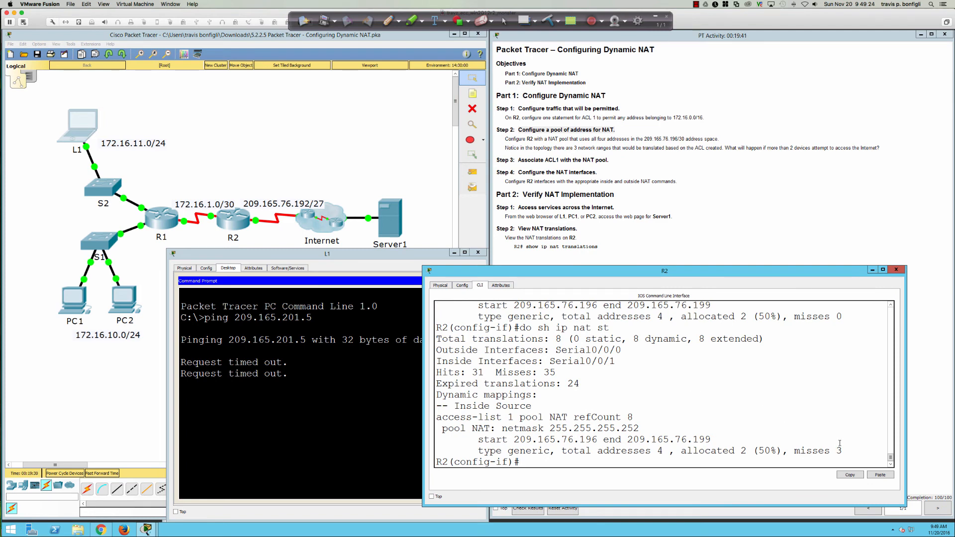
{"action": "left_click_drag", "start_coordinate": [841, 451], "coordinate": [789, 450]}
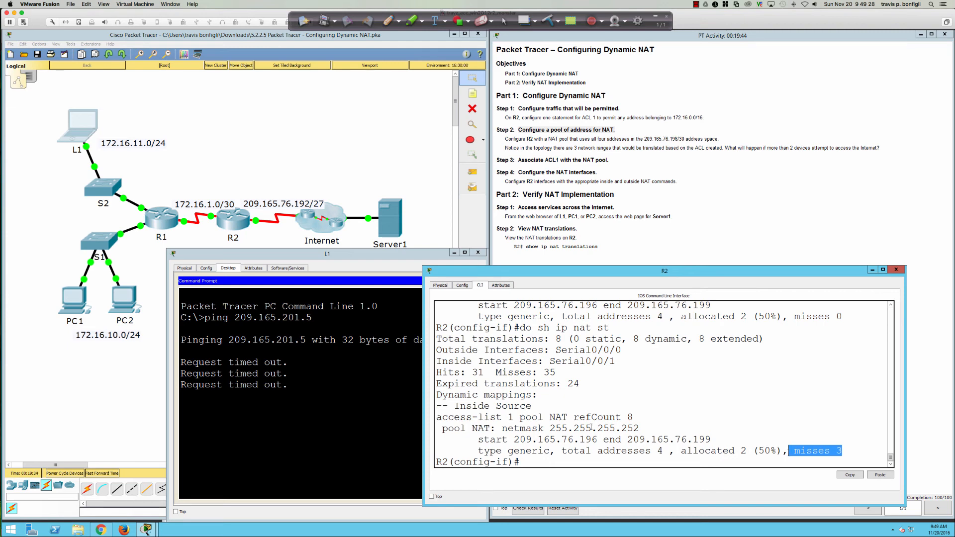
{"action": "left_click", "coordinate": [658, 393]}
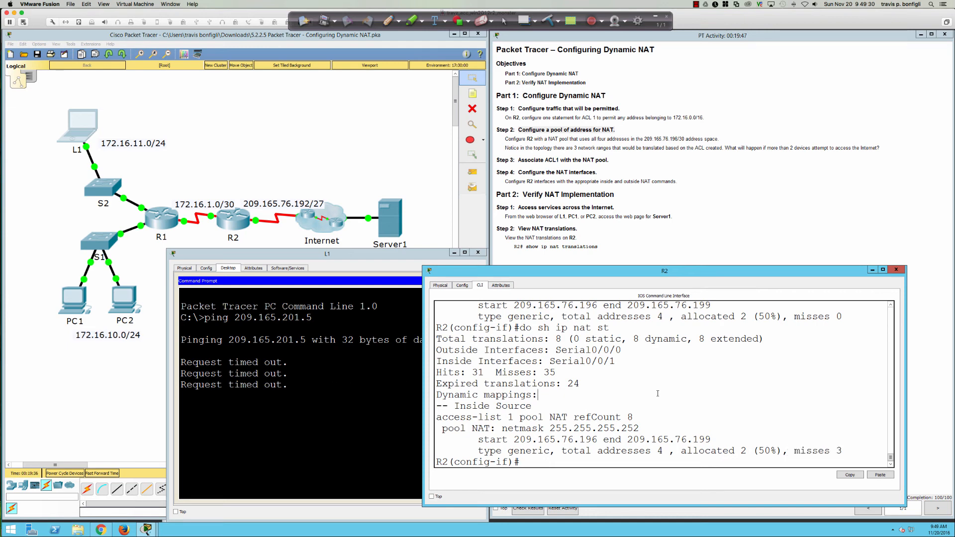
{"action": "key", "text": "Up"}
{"action": "key", "text": "Return"}
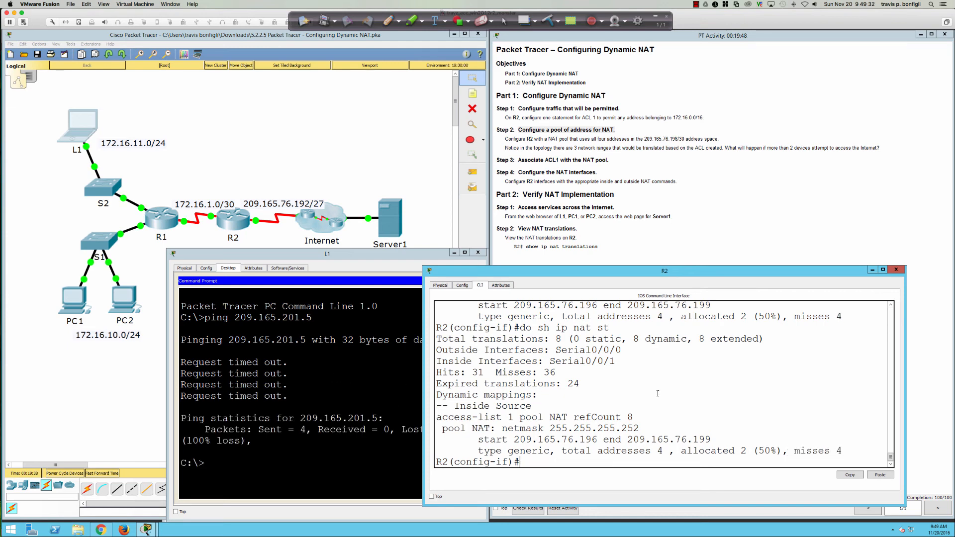
Keep rerunning do sh ip nat st on R2 until all the dynamic translations have expired.
{"action": "key", "text": "Up"}
{"action": "key", "text": "Return"}
{"action": "key", "text": "Return"}
{"action": "key", "text": "Up"}
{"action": "key", "text": "Return"}
{"action": "key", "text": "Up"}
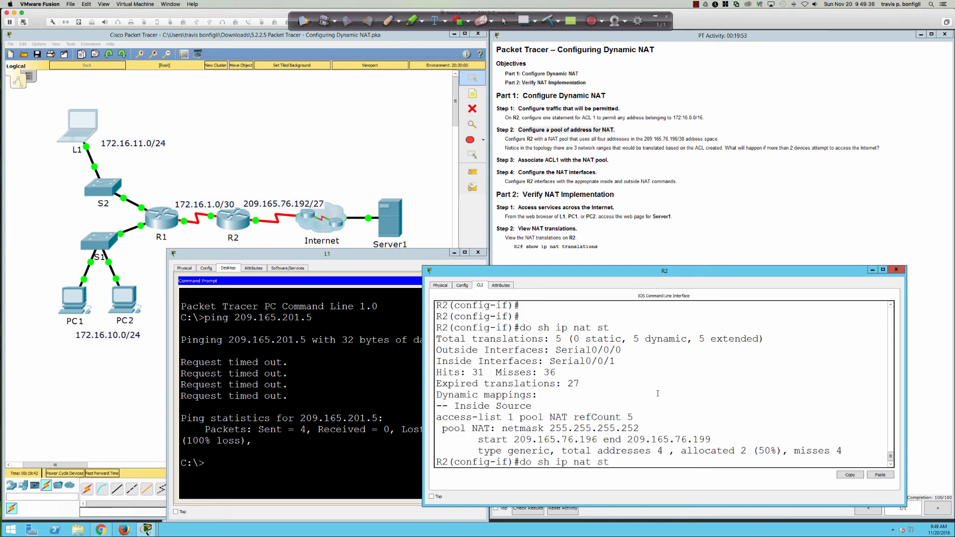
{"action": "key", "text": "Return"}
{"action": "key", "text": "Return"}
{"action": "key", "text": "Return"}
{"action": "key", "text": "Return"}
{"action": "key", "text": "Return"}
{"action": "key", "text": "Return"}
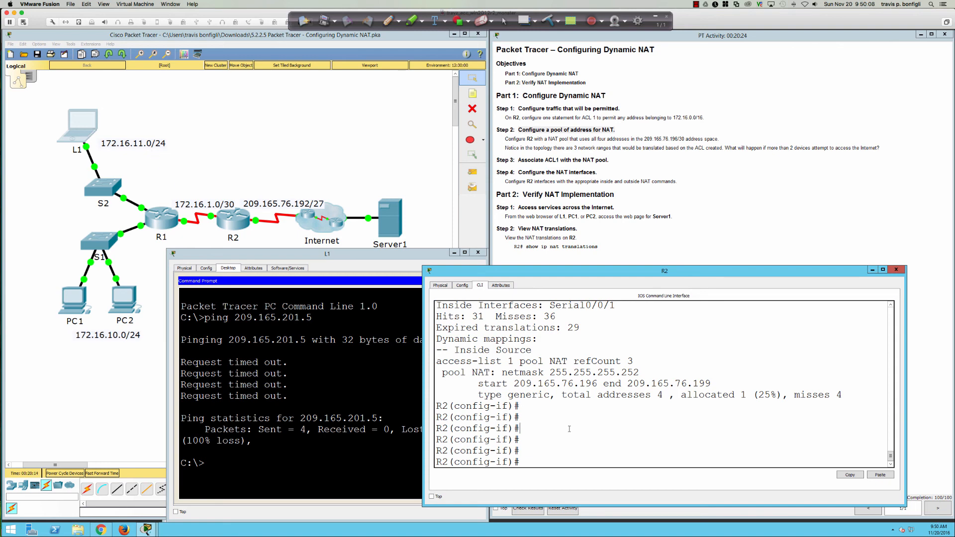
{"action": "key", "text": "Up"}
{"action": "key", "text": "Return"}
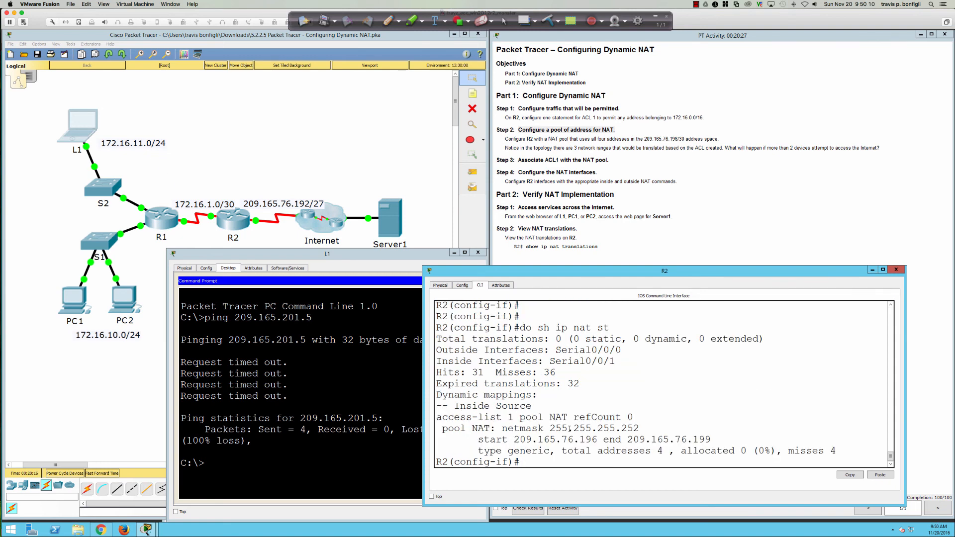
Repeat the ping to 209.165.201.5 from L1 and also from PC1.
{"action": "left_click", "coordinate": [362, 418]}
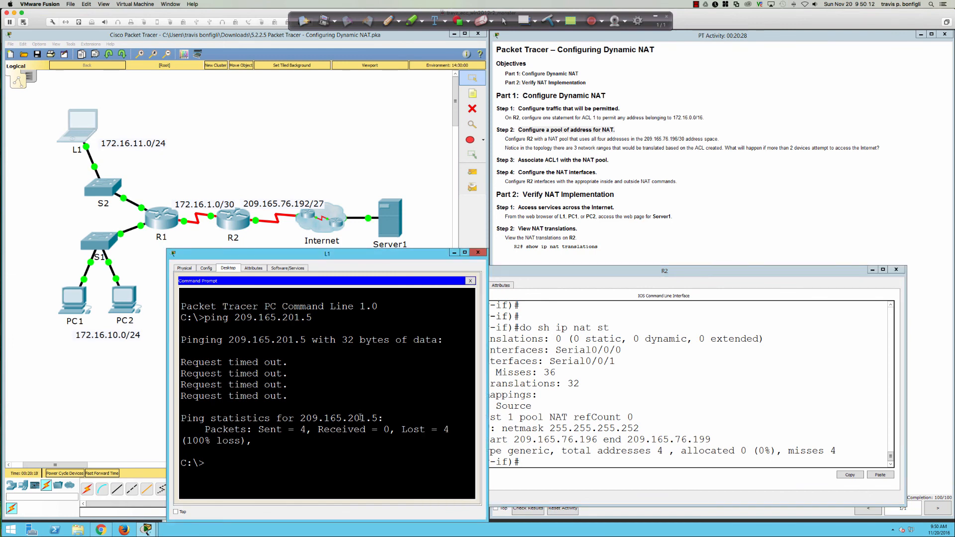
{"action": "key", "text": "Up"}
{"action": "key", "text": "Return"}
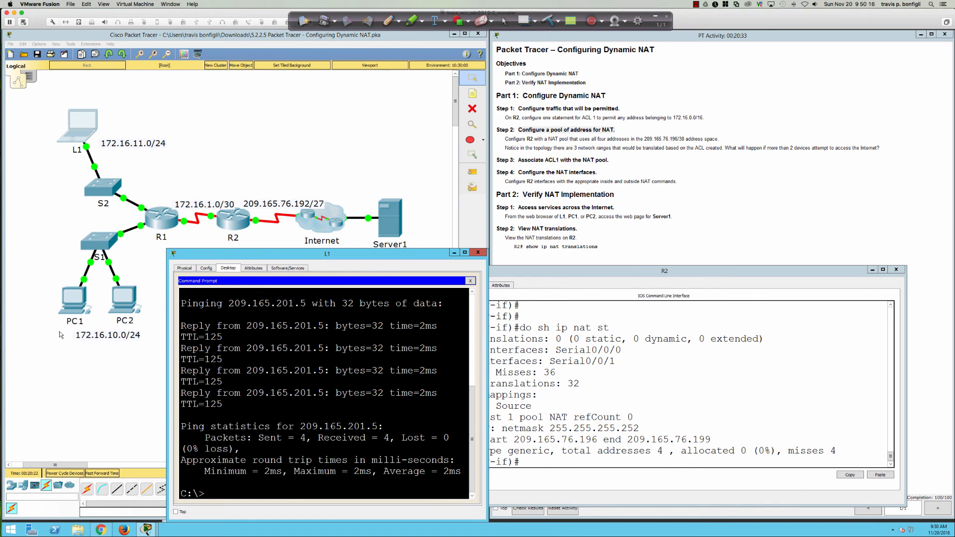
{"action": "left_click", "coordinate": [76, 311]}
{"action": "key", "text": "Up"}
{"action": "key", "text": "Return"}
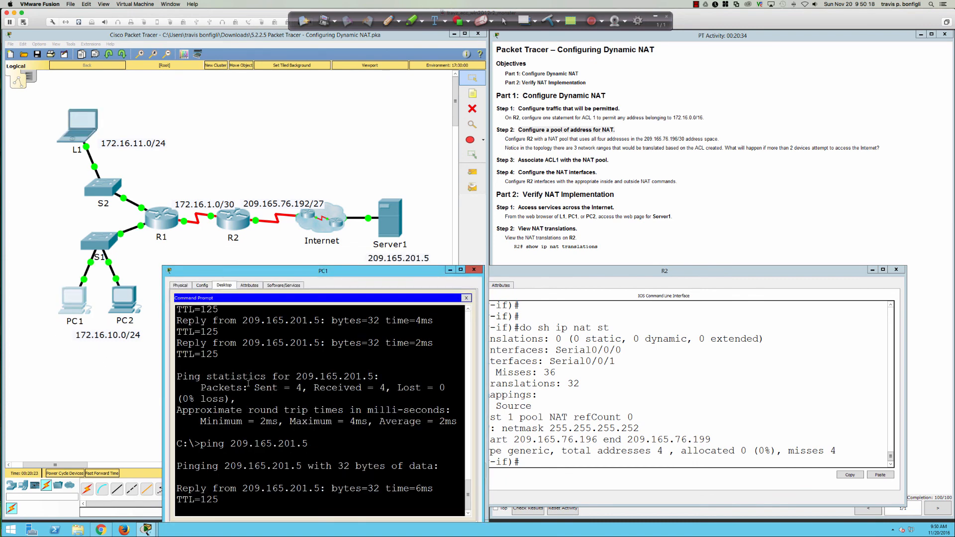
Repeat the ping to 209.165.201.5 from PC2's Command Prompt.
{"action": "left_click", "coordinate": [123, 299]}
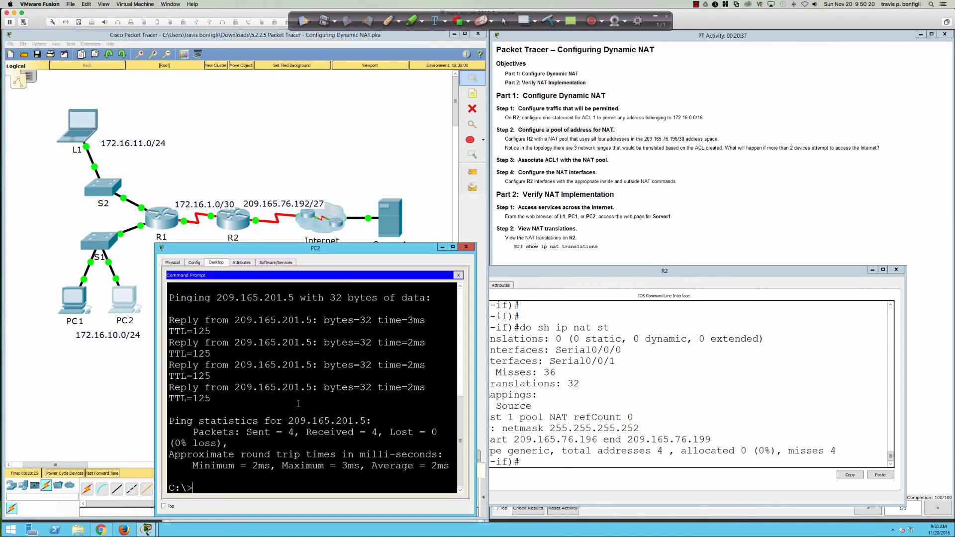
{"action": "key", "text": "Up"}
{"action": "key", "text": "Return"}
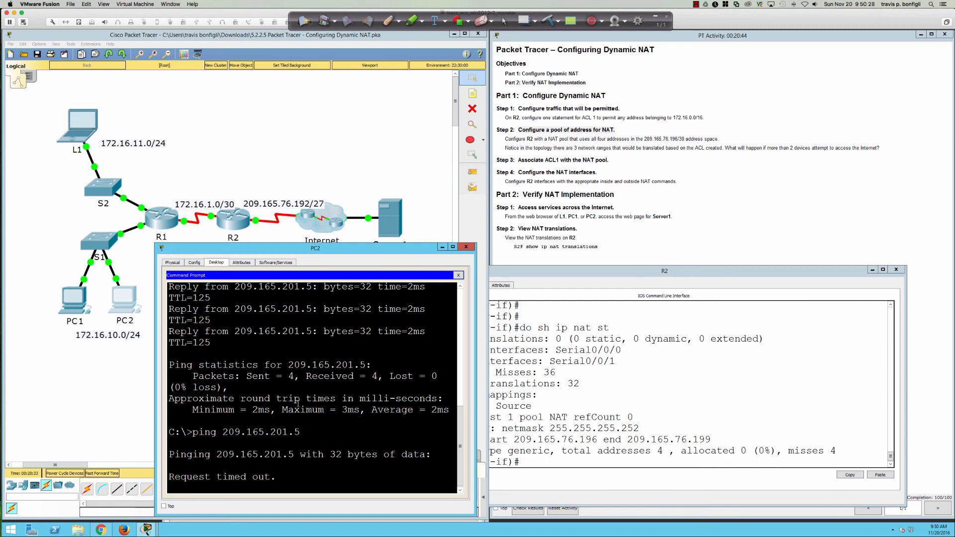
Display R2's NAT statistics repeatedly with do sh ip nat st during PC2's ping.
{"action": "left_click", "coordinate": [753, 405]}
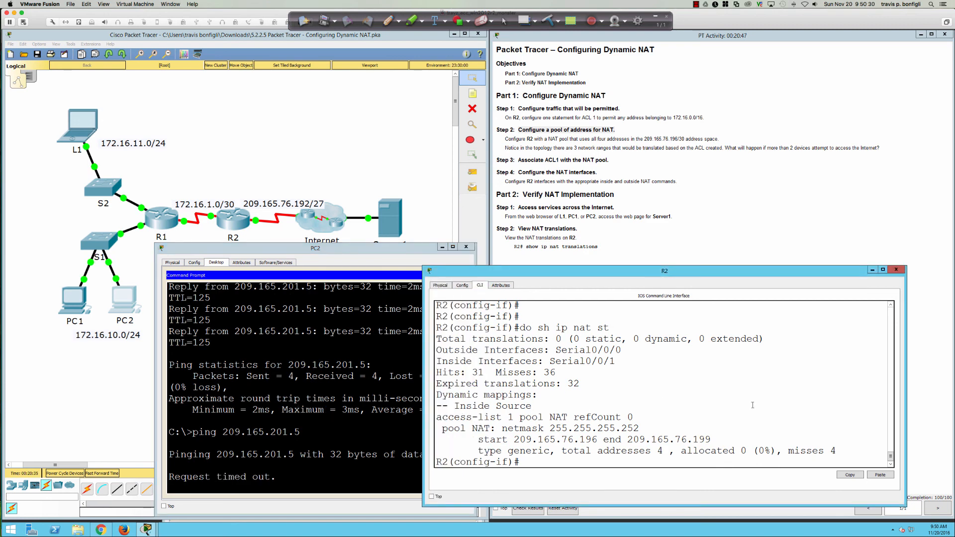
{"action": "key", "text": "Up"}
{"action": "key", "text": "Return"}
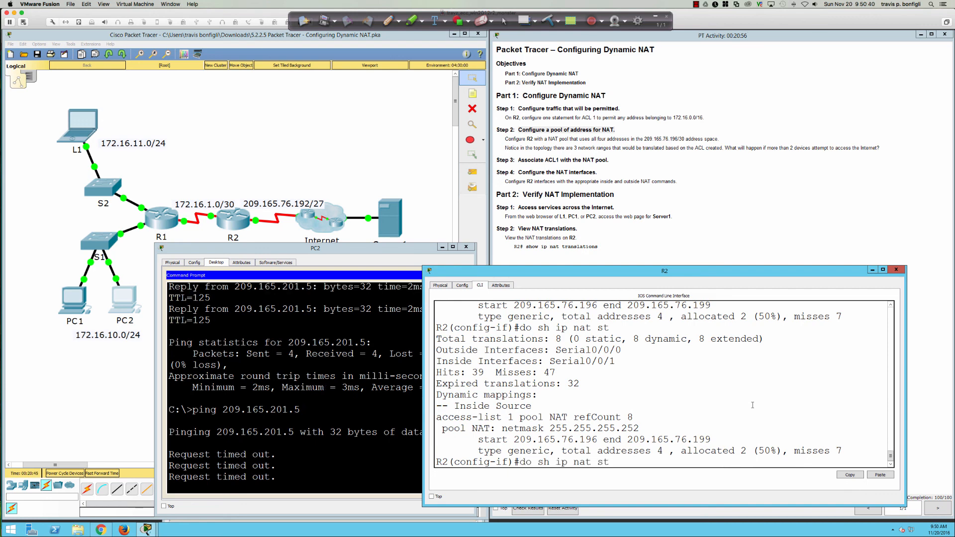
{"action": "key", "text": "Return"}
{"action": "key", "text": "Return"}
{"action": "key", "text": "Return"}
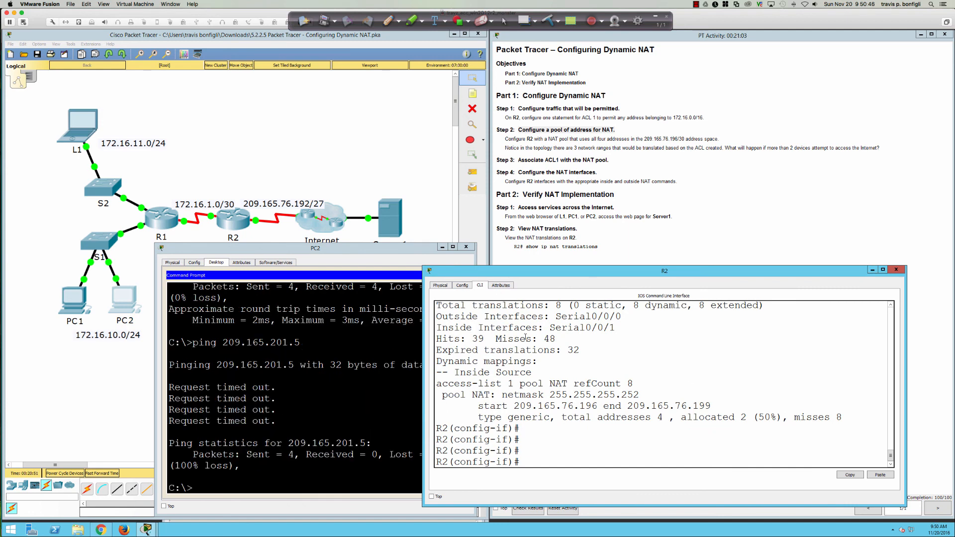
Examine the overall hits and misses and the NAT pool's own miss count in R2's statistics.
{"action": "left_click_drag", "start_coordinate": [526, 338], "coordinate": [437, 339]}
{"action": "left_click", "coordinate": [561, 340]}
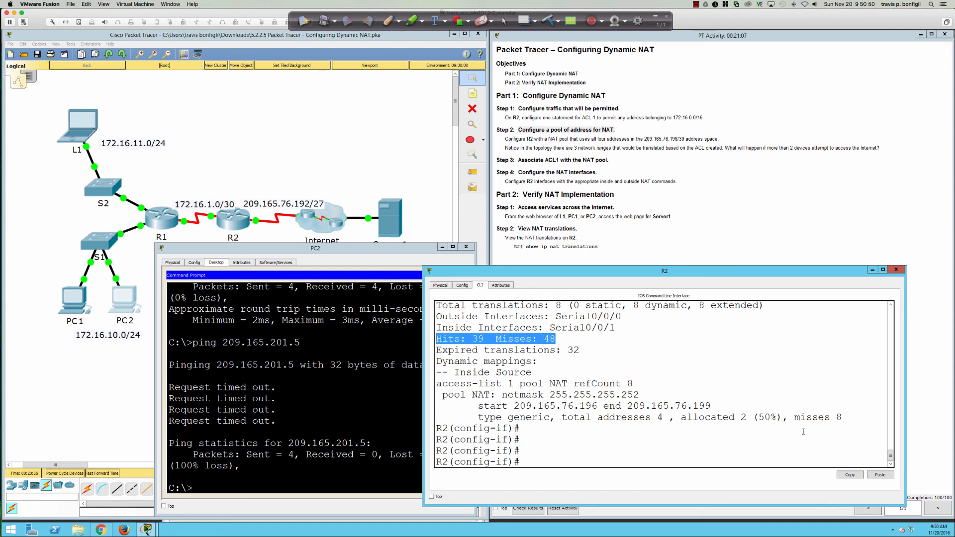
{"action": "left_click_drag", "start_coordinate": [788, 417], "coordinate": [841, 416]}
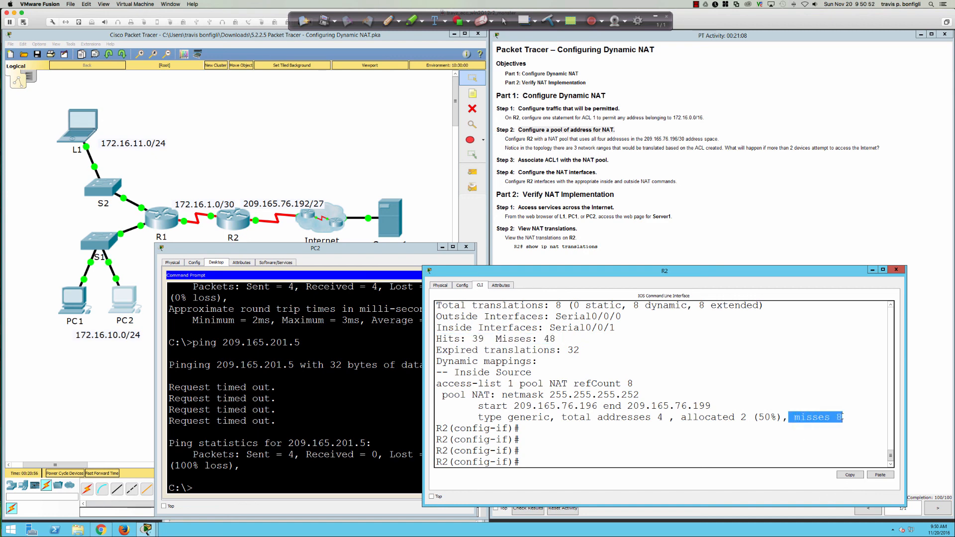
Rerun do sh ip nat st on R2 to refresh the statistics after PC2's ping has finished.
{"action": "left_click", "coordinate": [856, 422]}
{"action": "key", "text": "Up"}
{"action": "key", "text": "Return"}
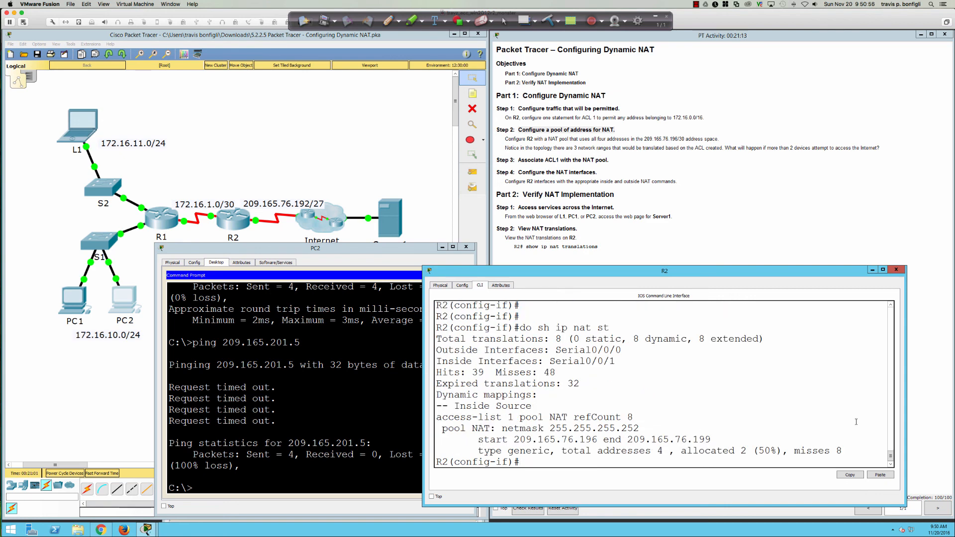
{"action": "key", "text": "Return"}
{"action": "key", "text": "Return"}
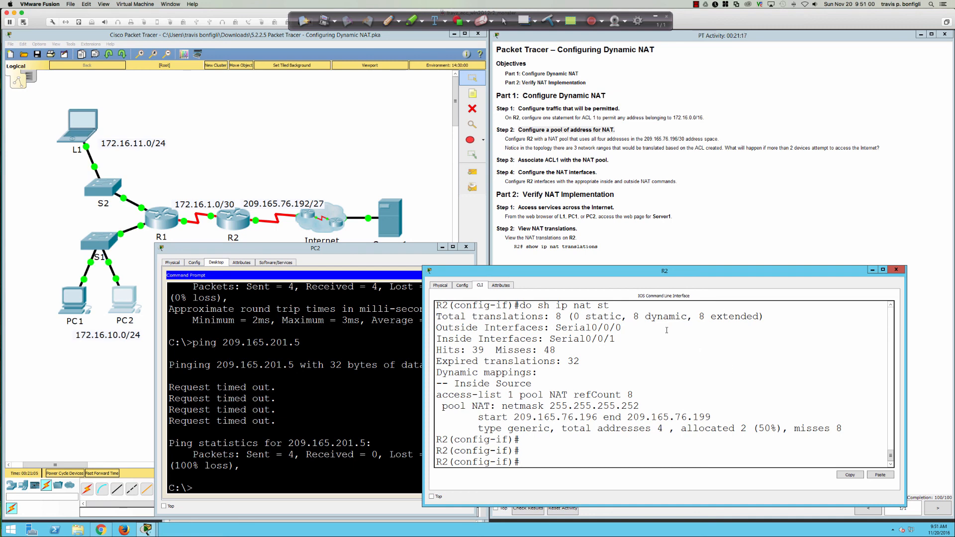
Compare the dynamic and extended translation counts with the pool's total addresses in R2's refreshed statistics.
{"action": "left_click_drag", "start_coordinate": [634, 316], "coordinate": [759, 318]}
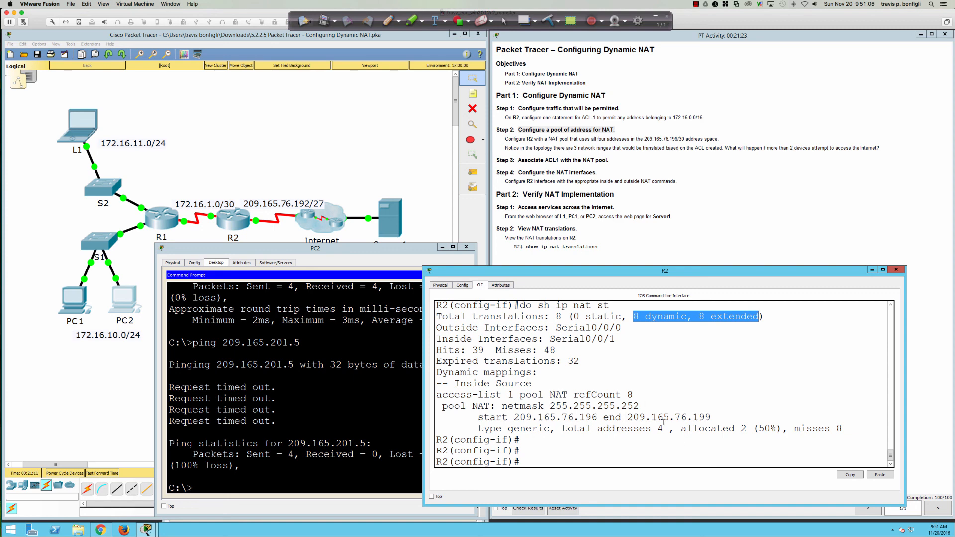
{"action": "left_click_drag", "start_coordinate": [556, 417], "coordinate": [680, 428]}
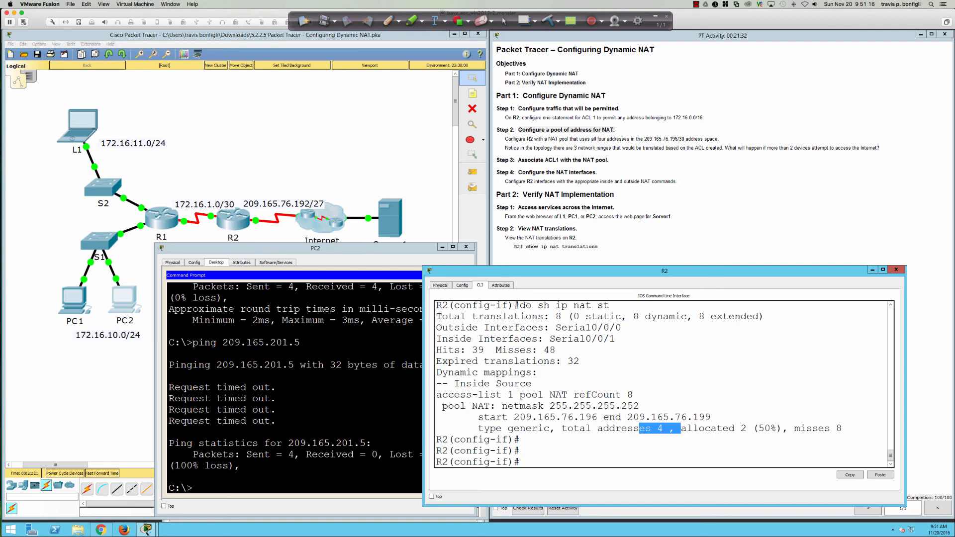
{"action": "left_click", "coordinate": [751, 355]}
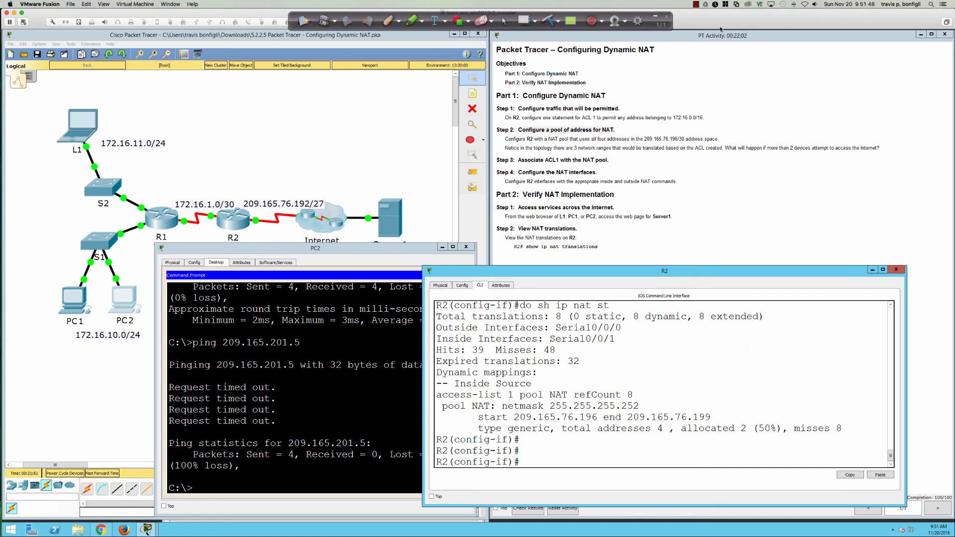
{"action": "left_click", "coordinate": [696, 4]}
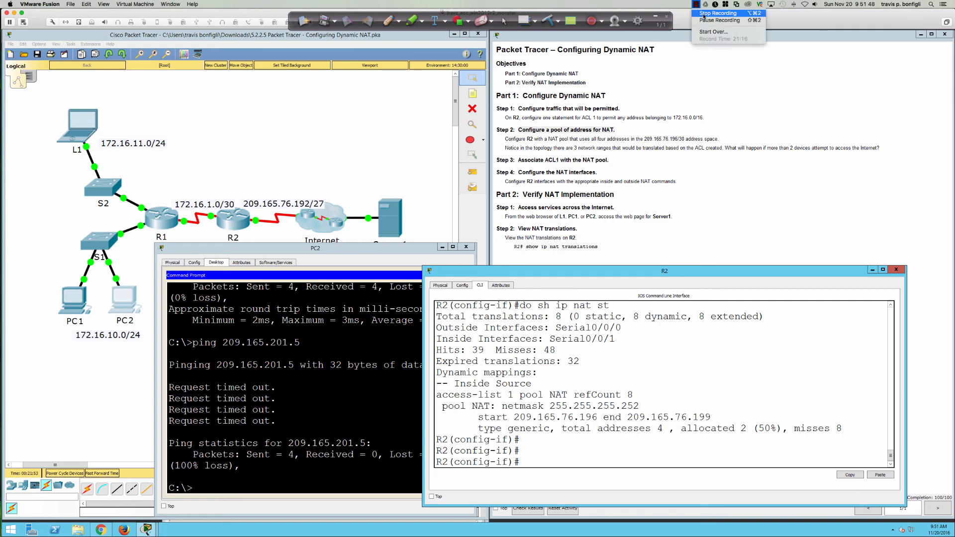